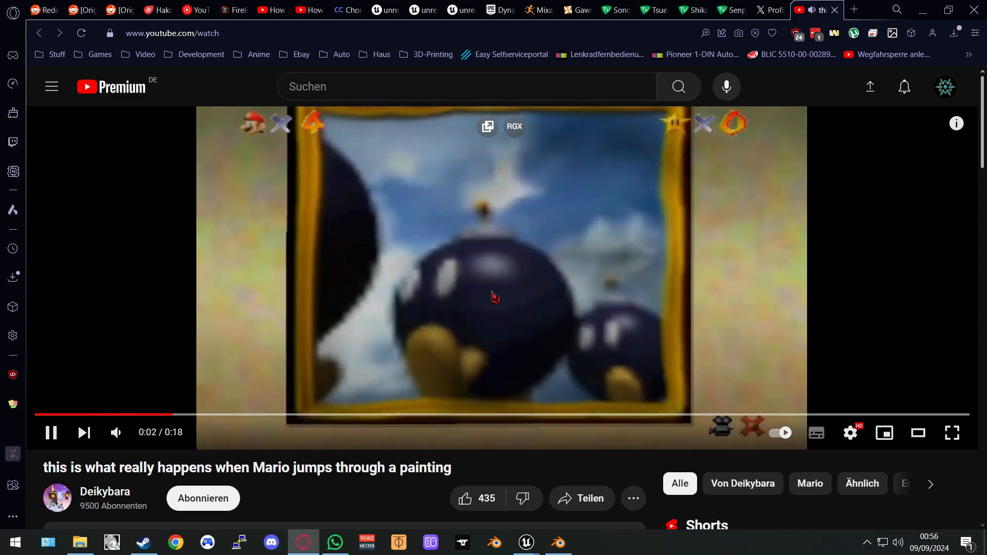
- Pause the Mario painting video and scrub back to 0:01, with Mario standing in front of the painting
click(551, 281)
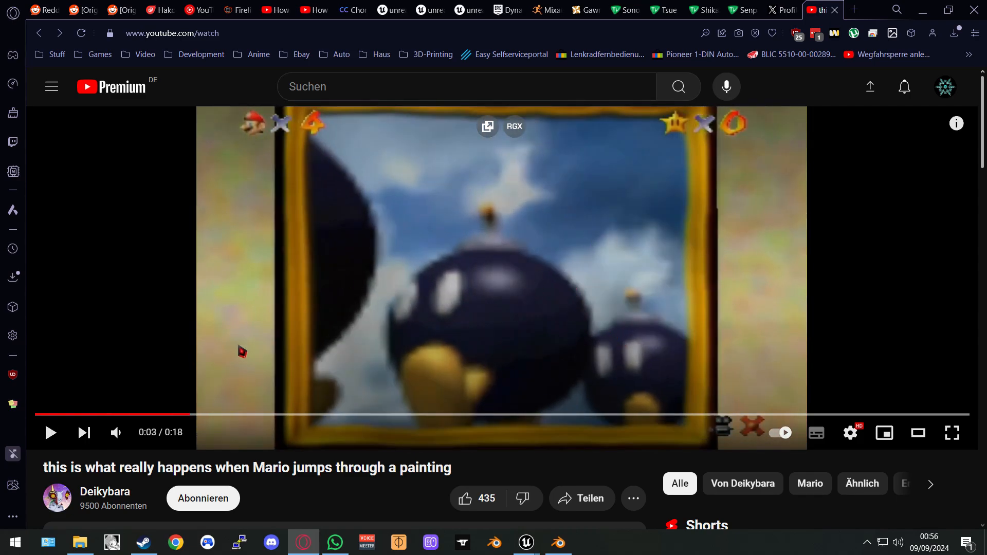
click(159, 414)
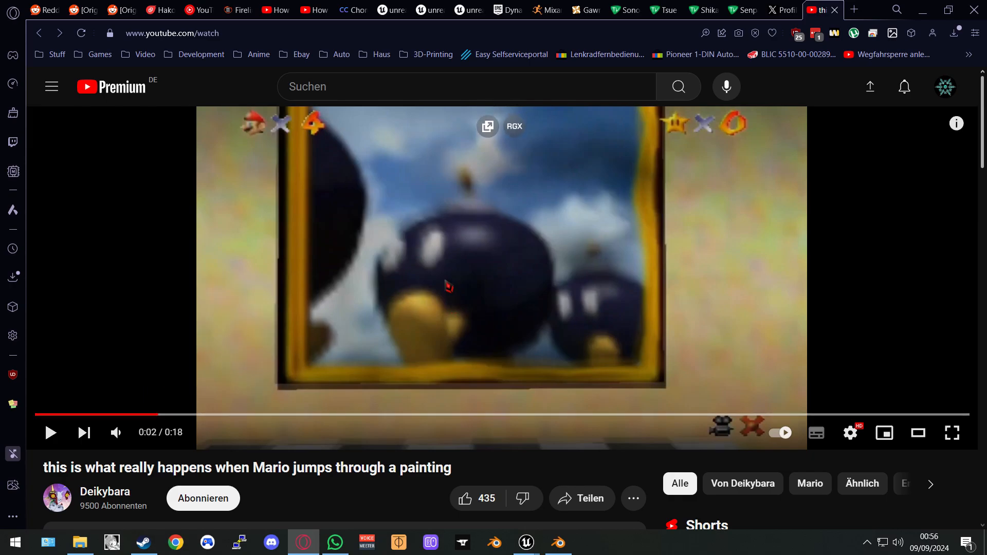
click(124, 414)
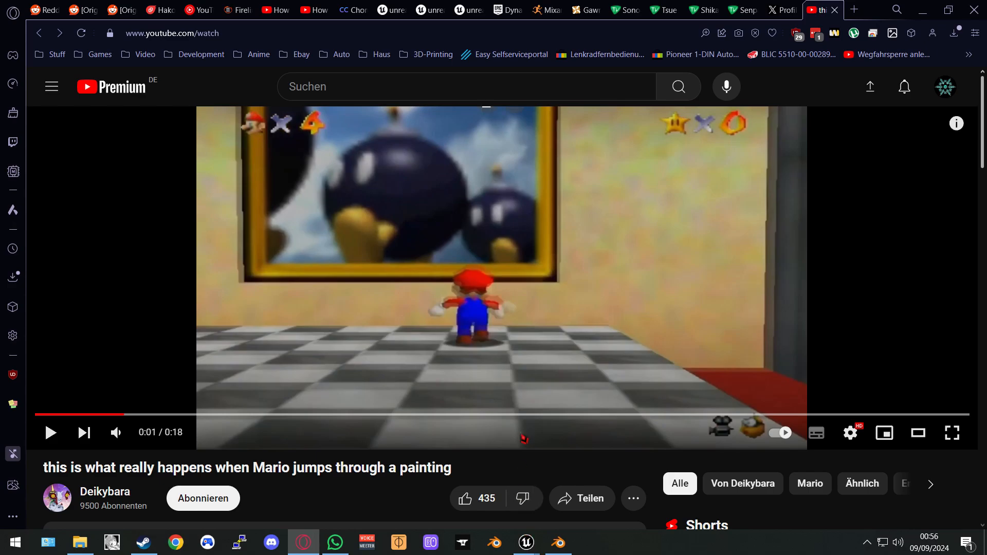
- Switch to Unreal Engine and review the Picture mesh, Portal parameter collection and Transition_Picture material in the Doors folder
click(596, 501)
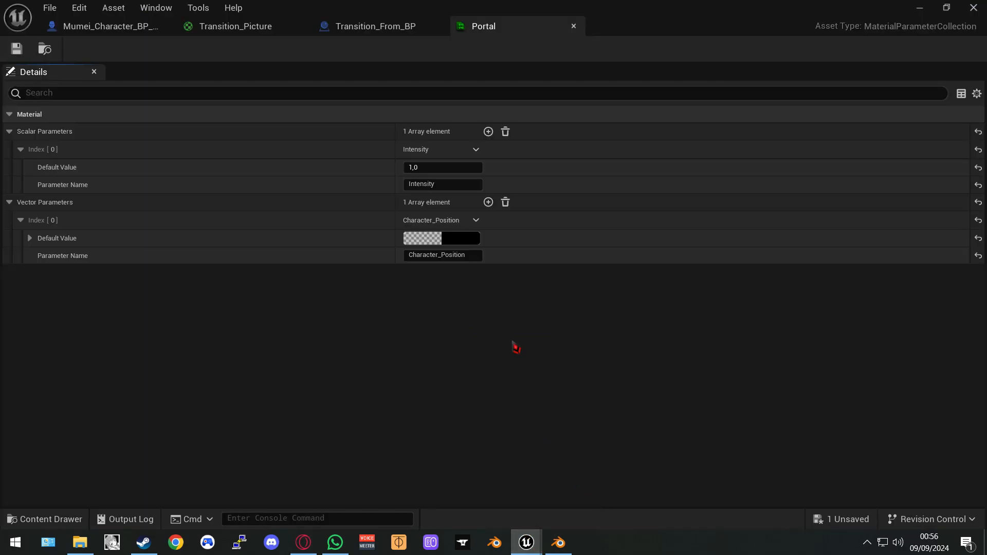
click(76, 519)
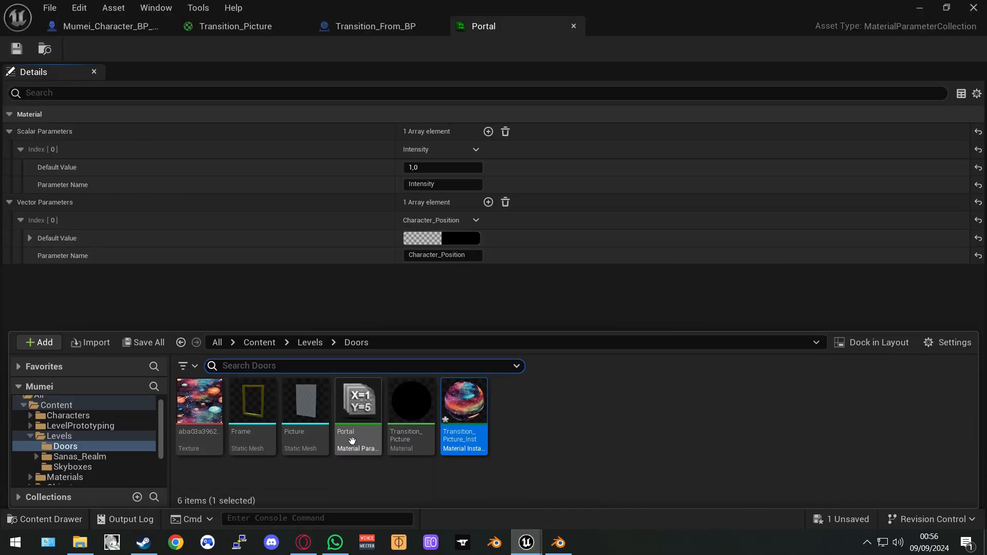
click(310, 422)
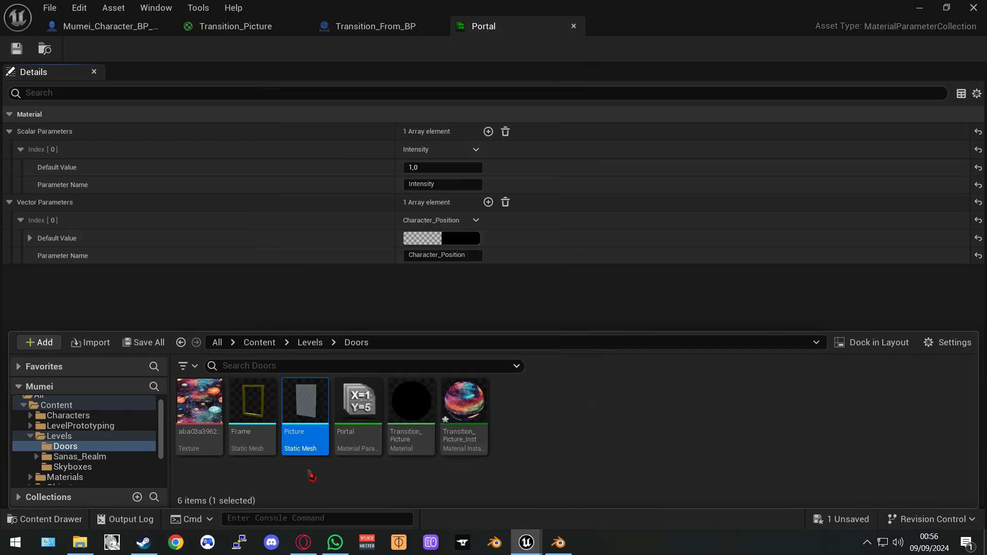
mouse_move(265, 405)
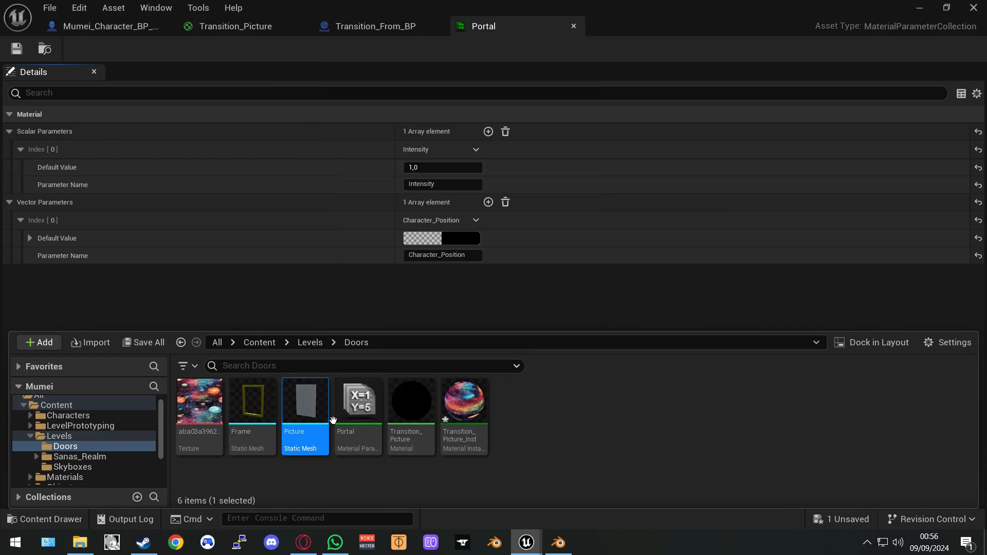
mouse_move(313, 390)
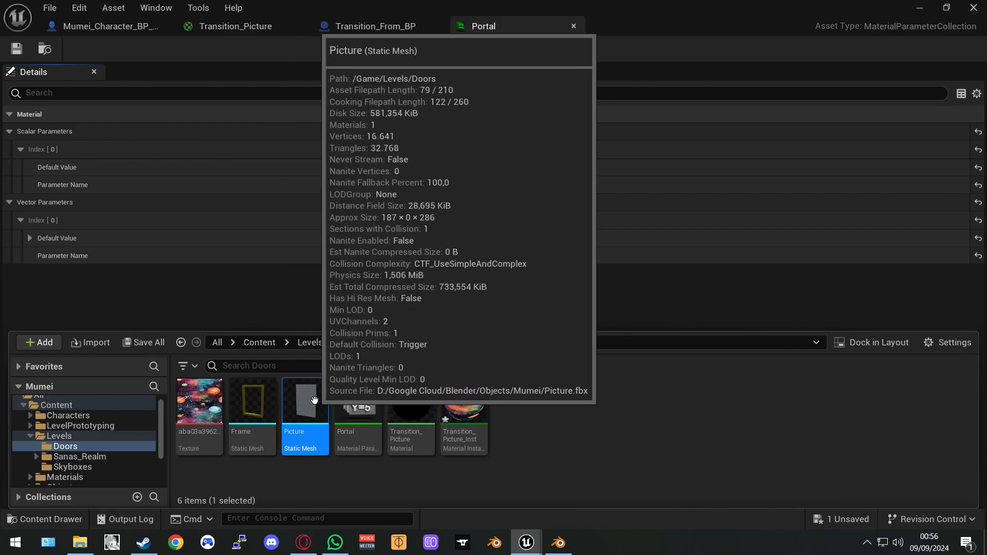
click(364, 419)
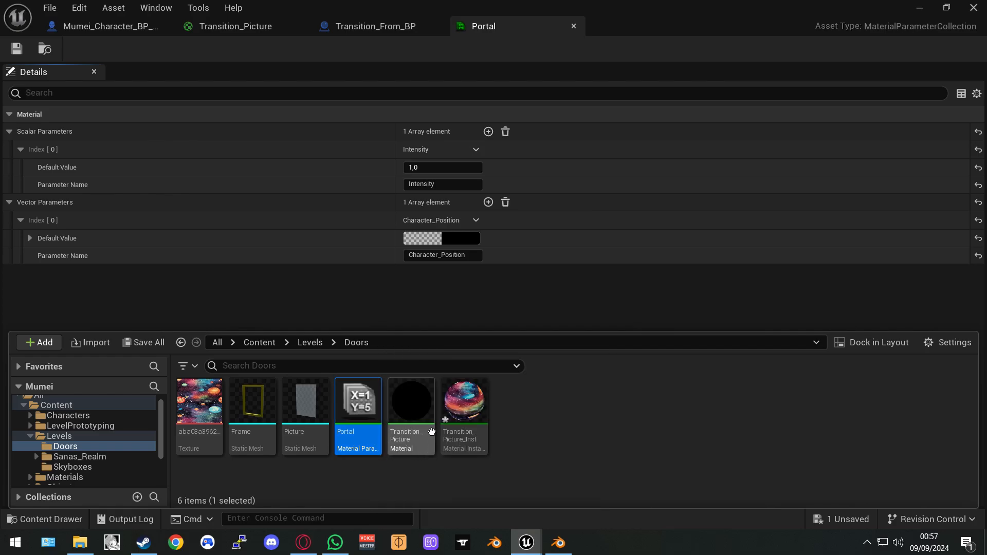
click(406, 401)
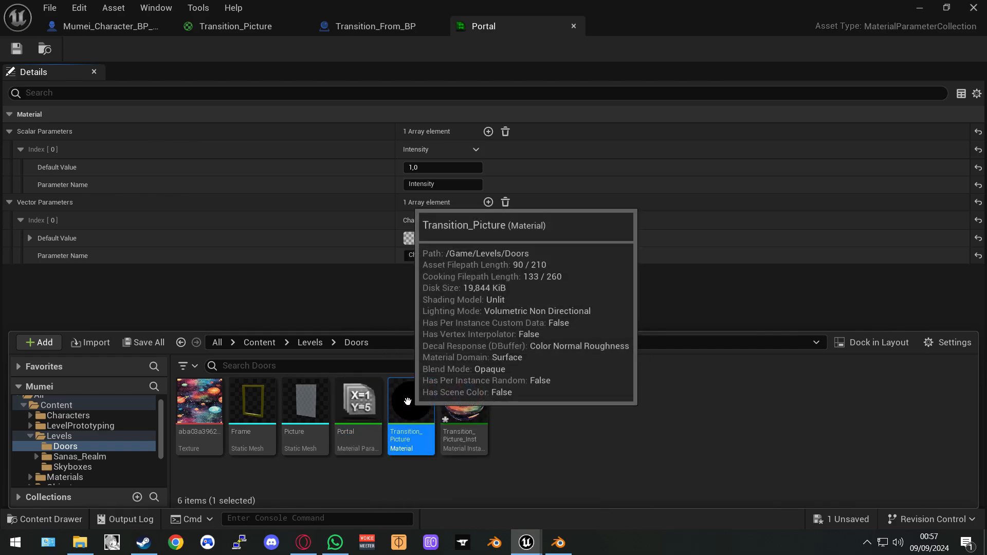
click(360, 403)
click(407, 400)
click(368, 408)
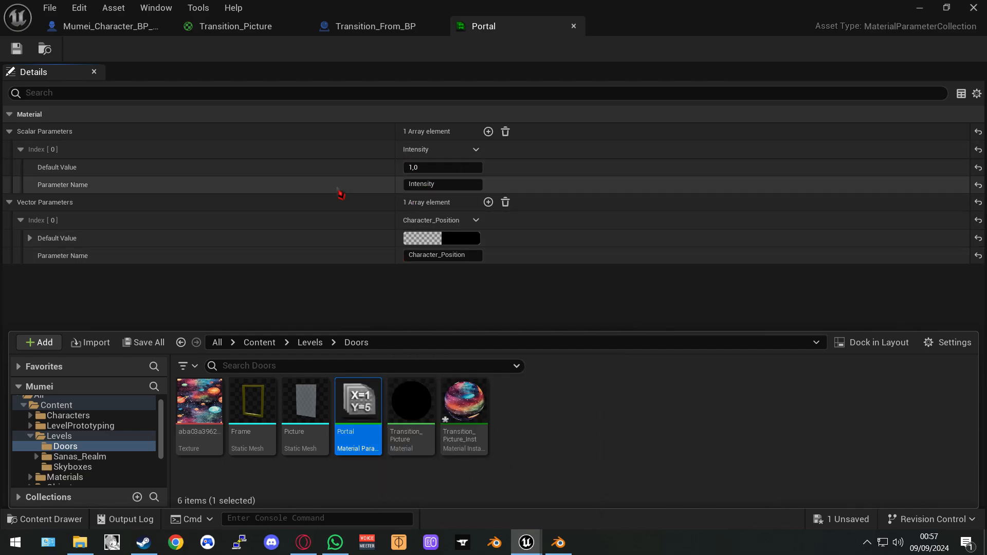
- Examine the names of the scalar and vector parameters in the Portal material parameter collection
click(409, 185)
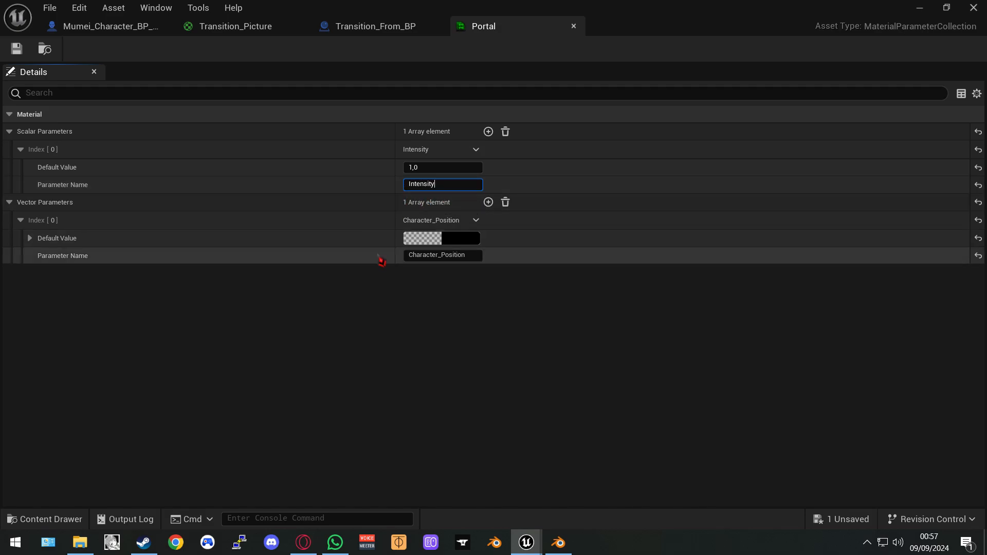
click(468, 256)
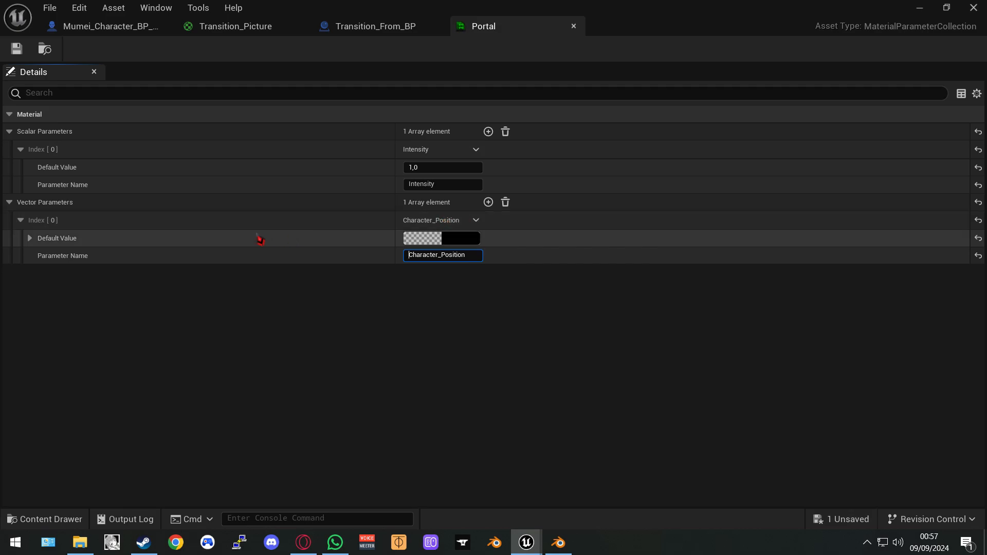
click(375, 293)
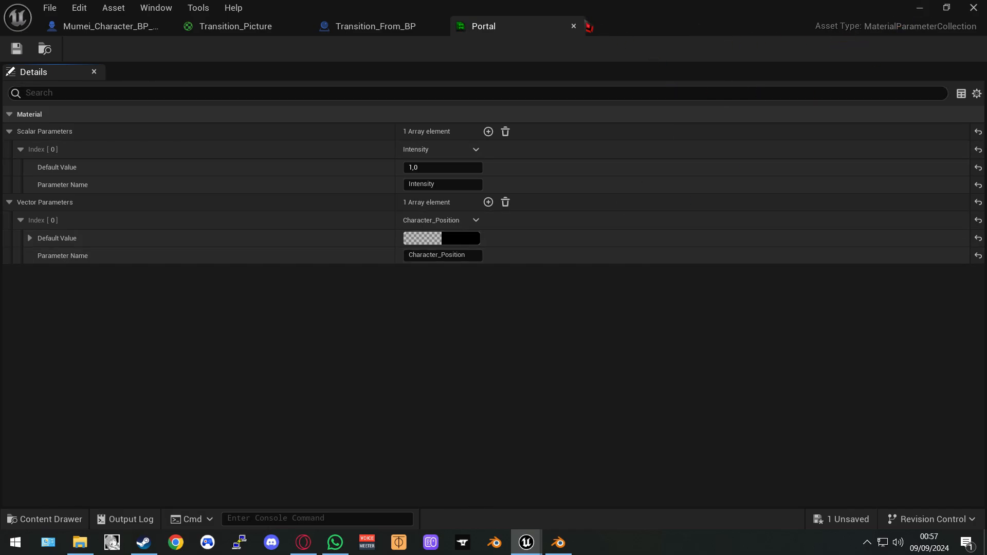
- Switch to Blender and inspect the picture plane's mesh subdivision in Edit Mode, returning to Object Mode
click(565, 550)
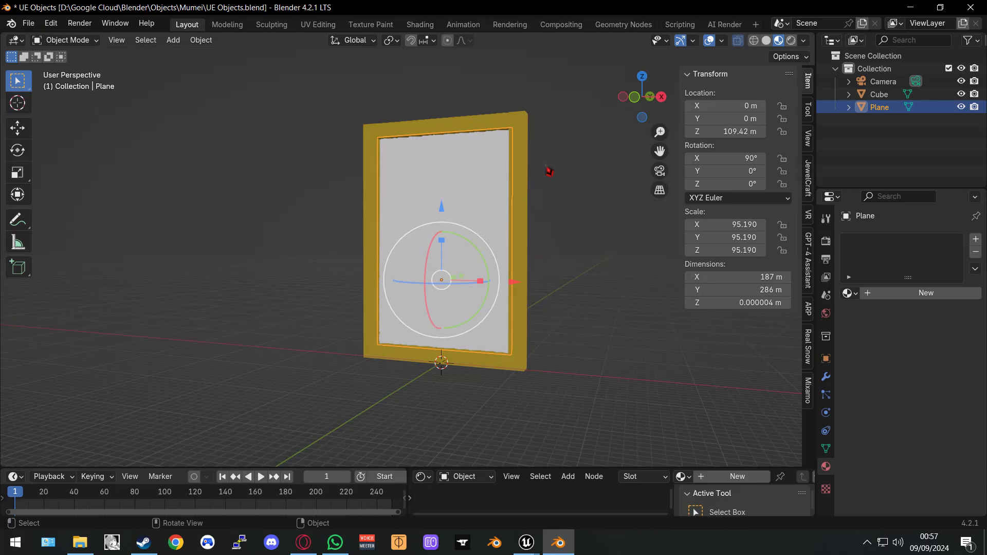
click(549, 171)
scroll(487, 193, up, 2)
click(486, 193)
key(Tab)
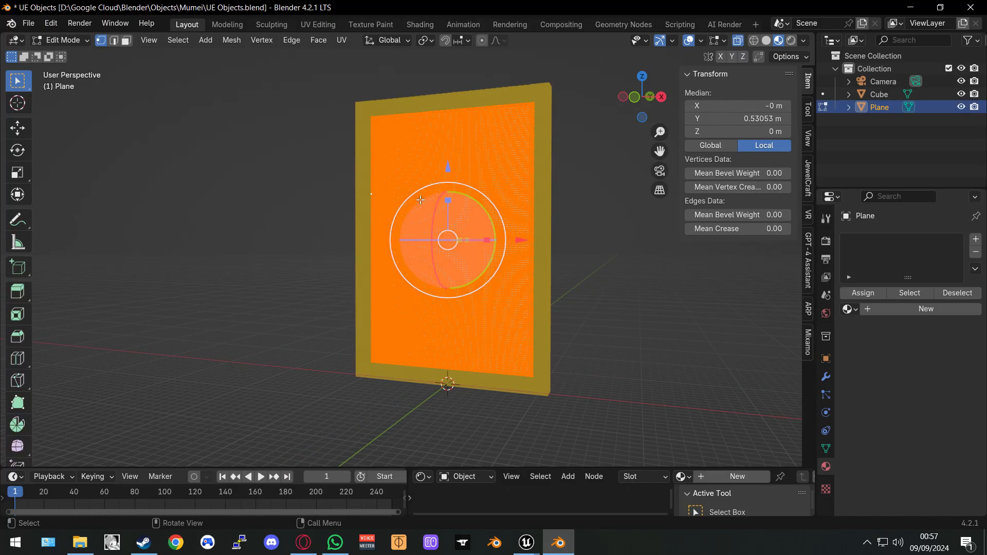
middle_drag(420, 200, 440, 271)
scroll(458, 186, up, 5)
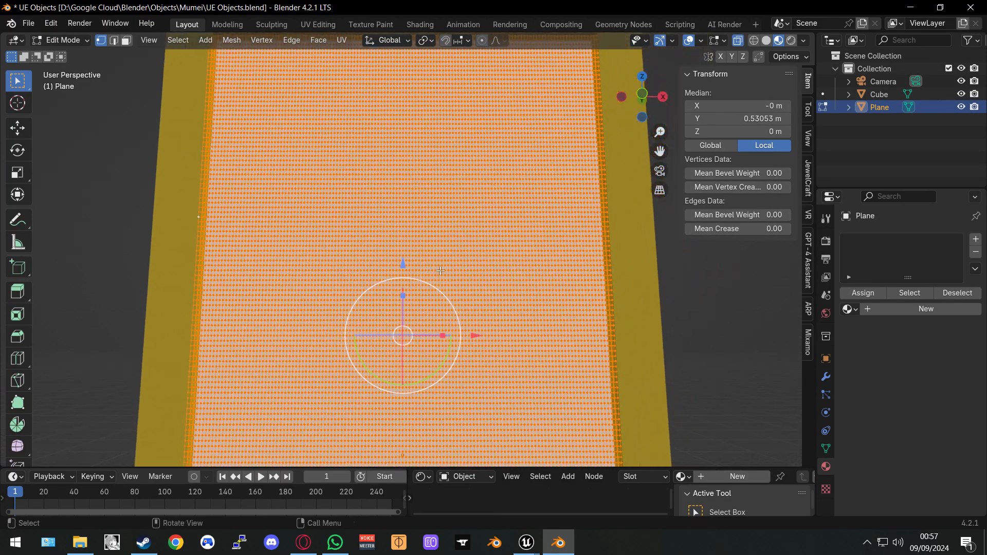
scroll(533, 254, down, 4)
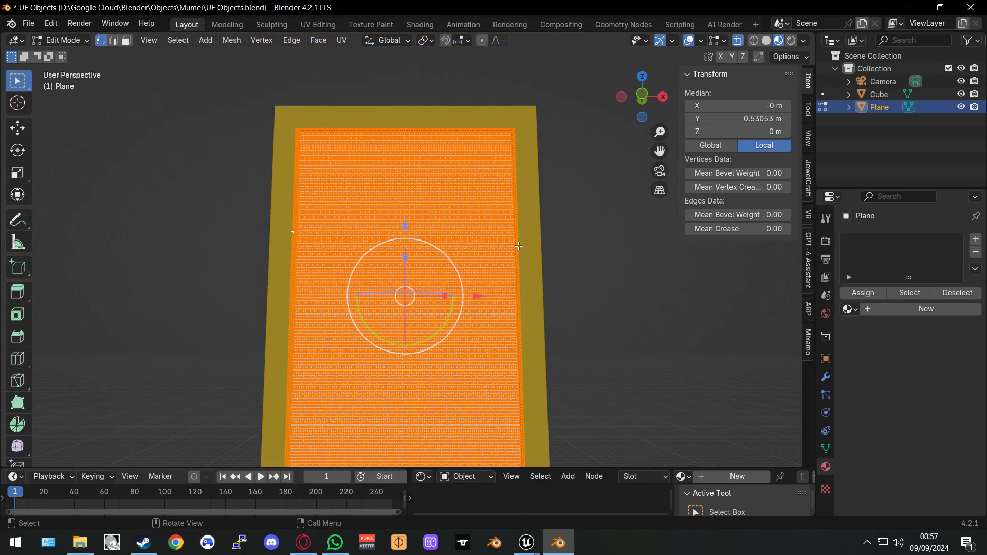
key(Tab)
key(Tab)
key(Tab)
- Examine the yellow frame and the picture plane as separate objects from several angles, checking the plane's mesh again
middle_drag(531, 233, 522, 146)
scroll(504, 251, down, 2)
scroll(506, 256, up, 1)
click(523, 148)
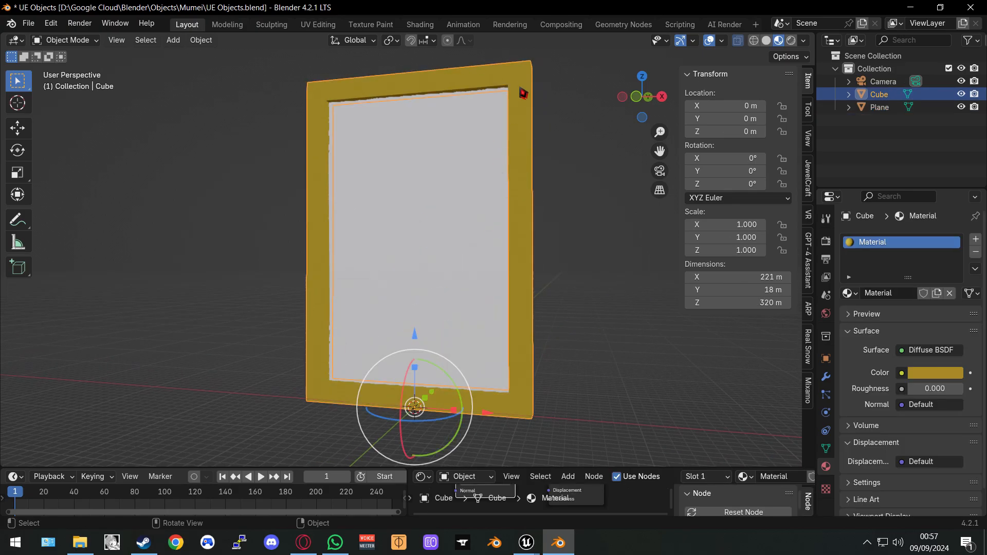
click(435, 215)
middle_drag(435, 214, 500, 201)
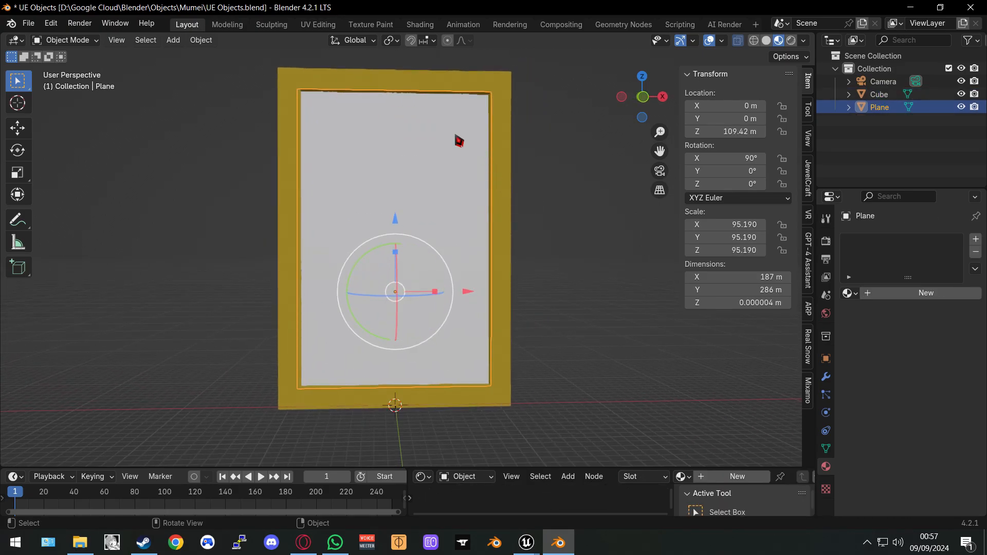
middle_drag(458, 141, 514, 119)
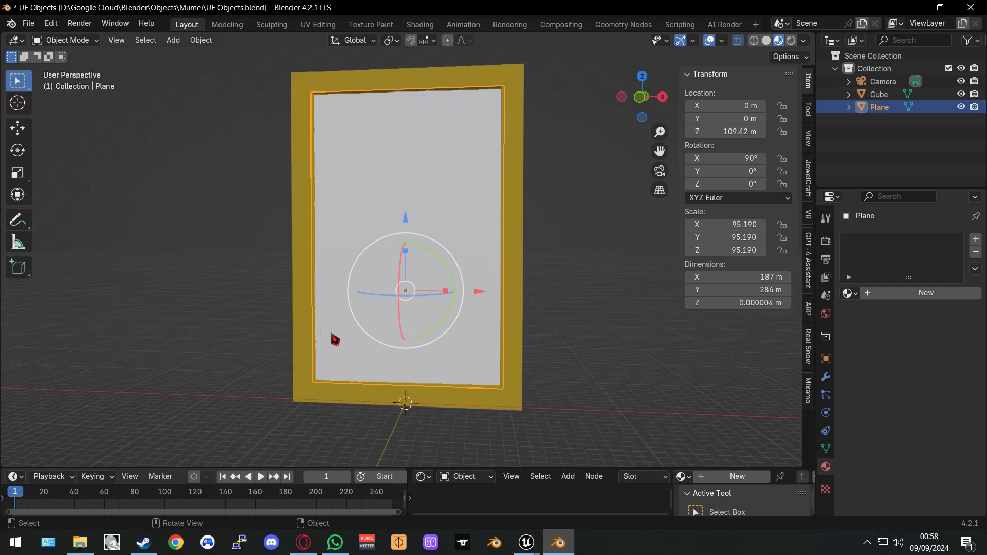
key(Tab)
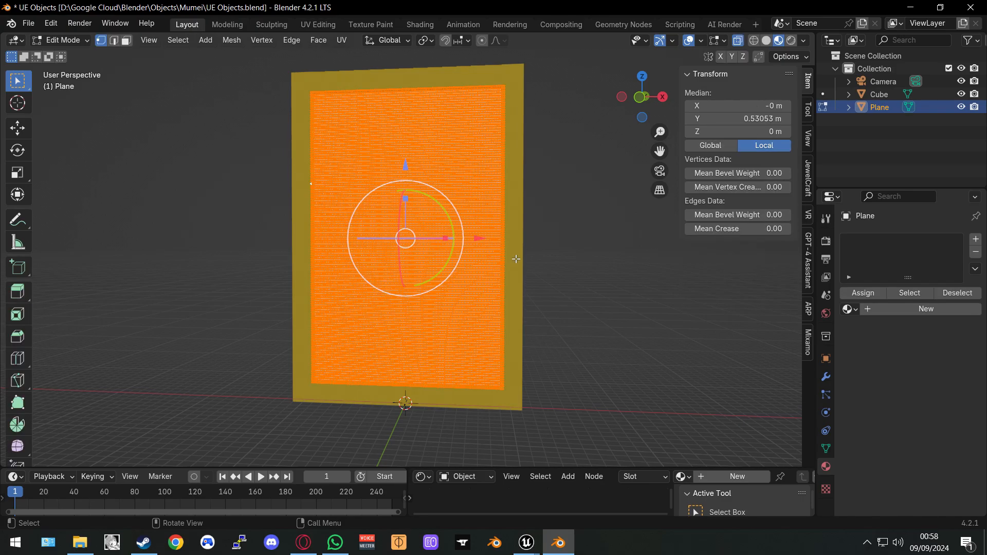
key(Tab)
click(521, 142)
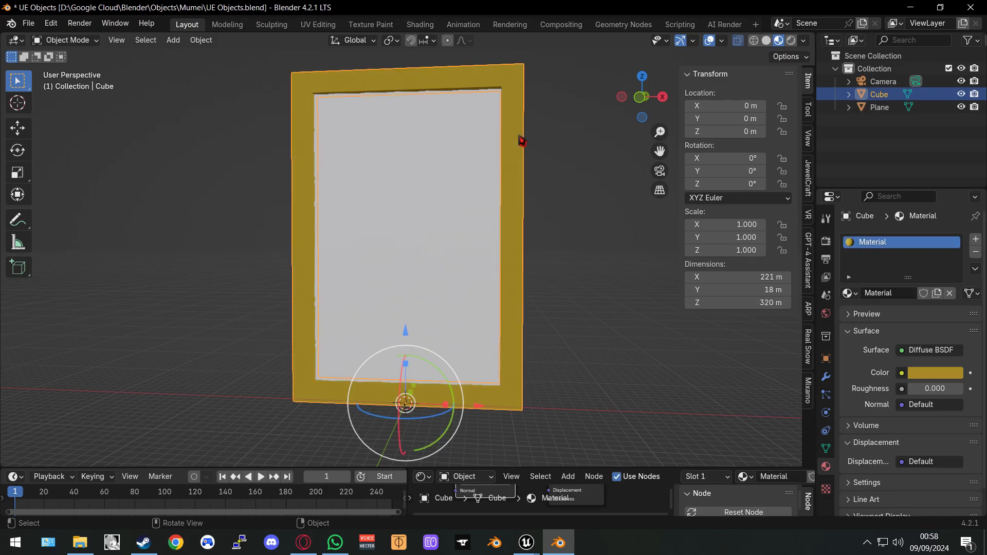
click(495, 179)
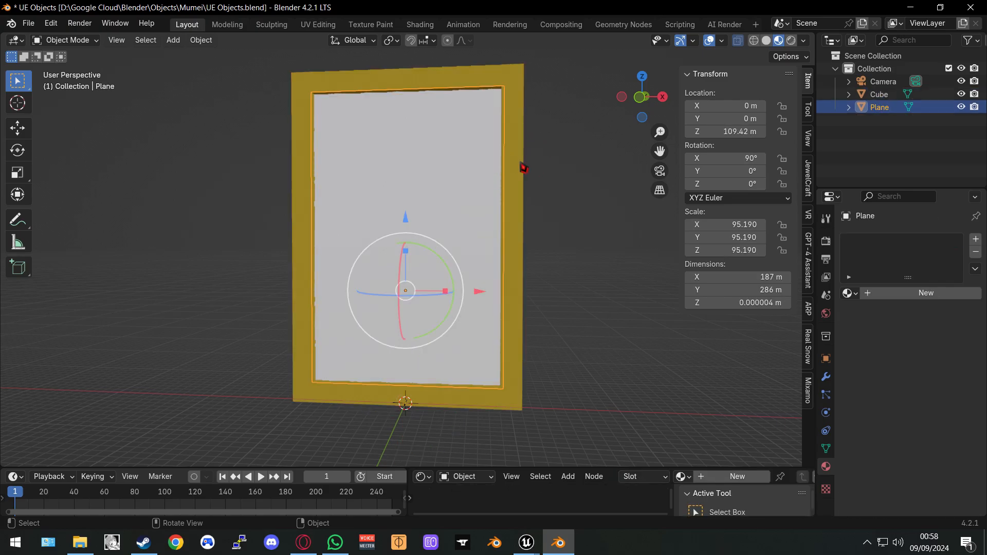
middle_drag(538, 205, 456, 231)
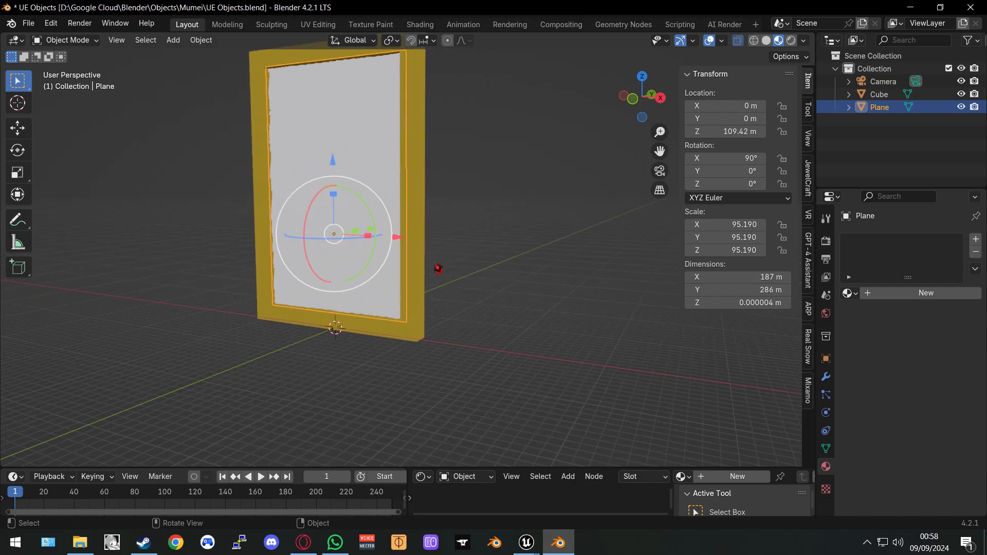
- Add a cube mesh to the scene at the base of the frame
key(shift+a)
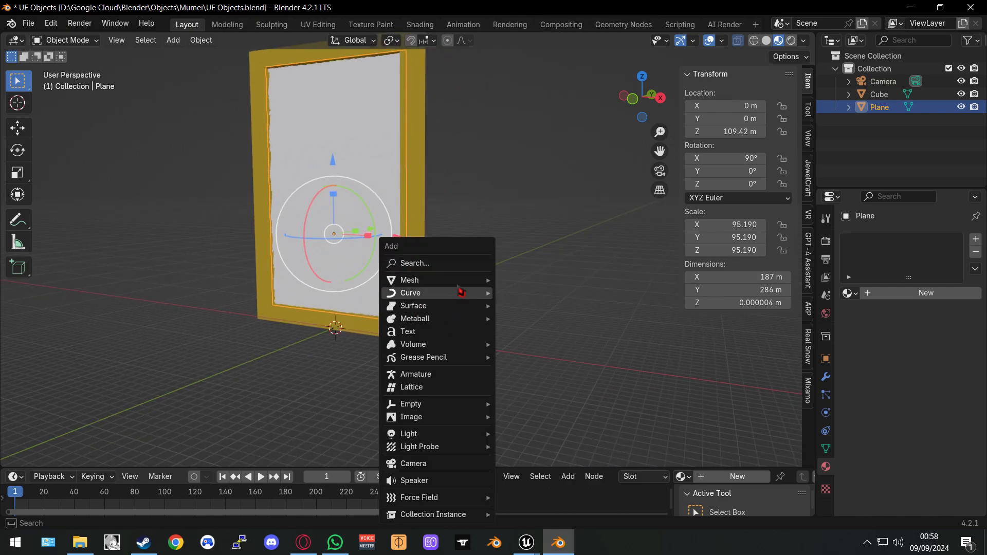
mouse_move(460, 280)
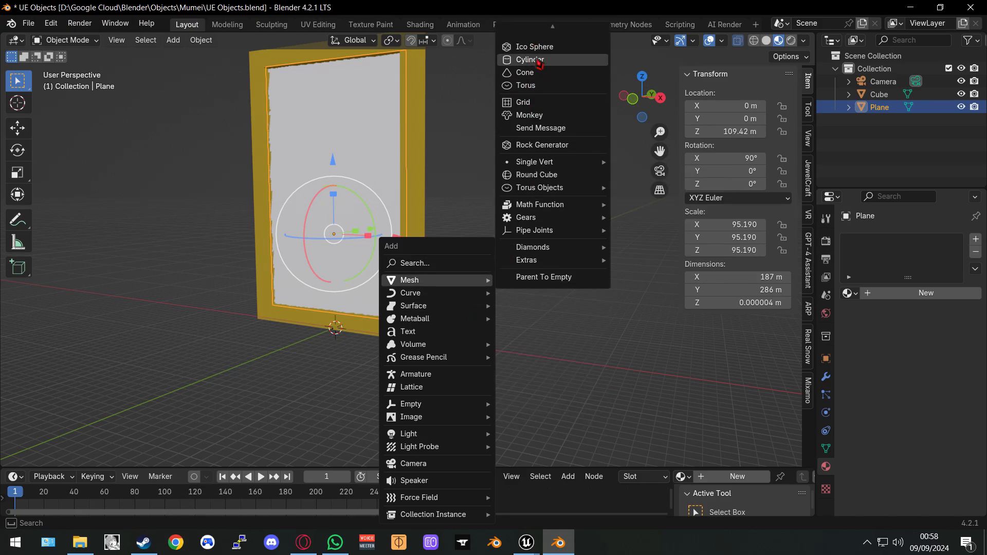
scroll(540, 59, up, 1)
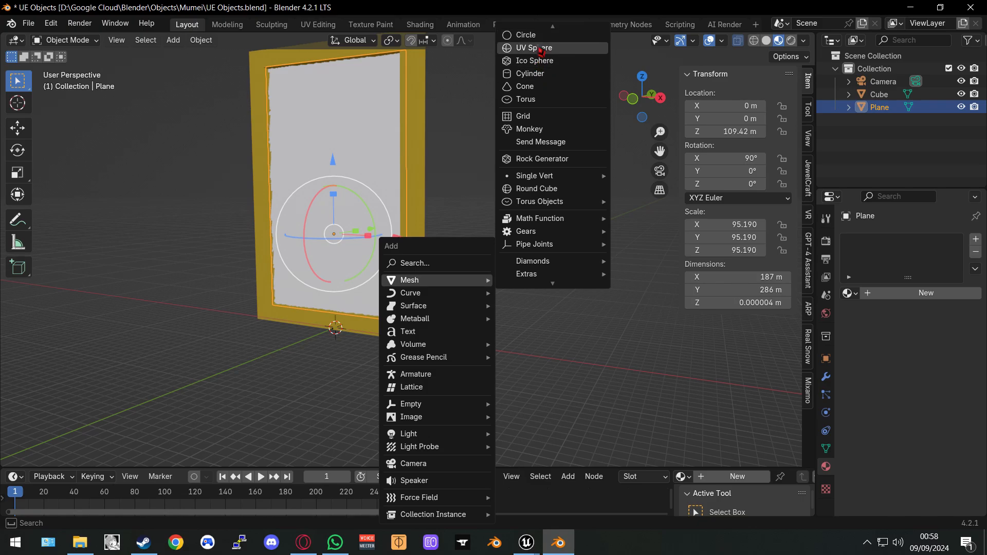
scroll(541, 51, up, 1)
click(534, 48)
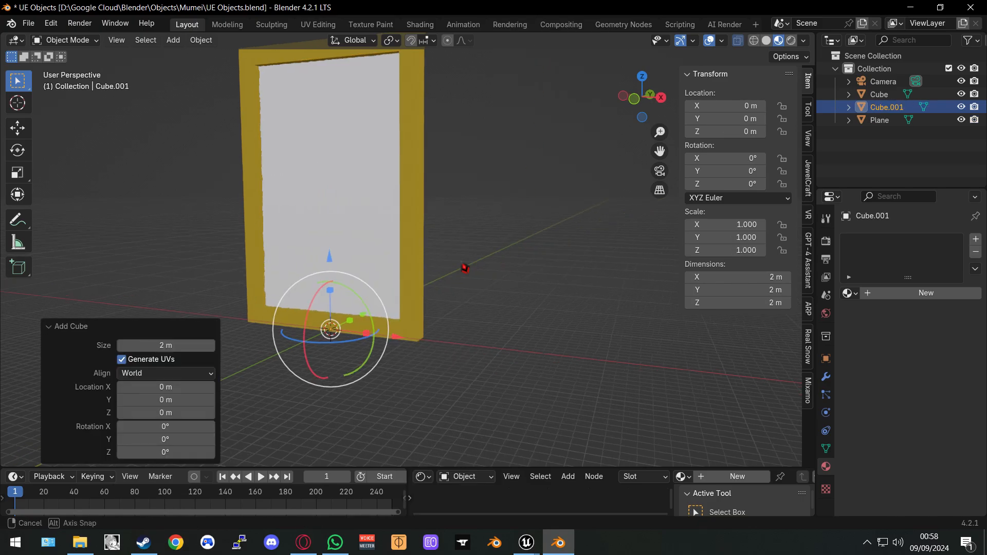
- Set the new cube's scale to 50 on the X, Y and Z axes
middle_drag(461, 263, 496, 264)
shift+middle_drag(496, 264, 622, 257)
scroll(535, 270, up, 3)
shift+middle_drag(535, 269, 491, 253)
scroll(462, 293, up, 1)
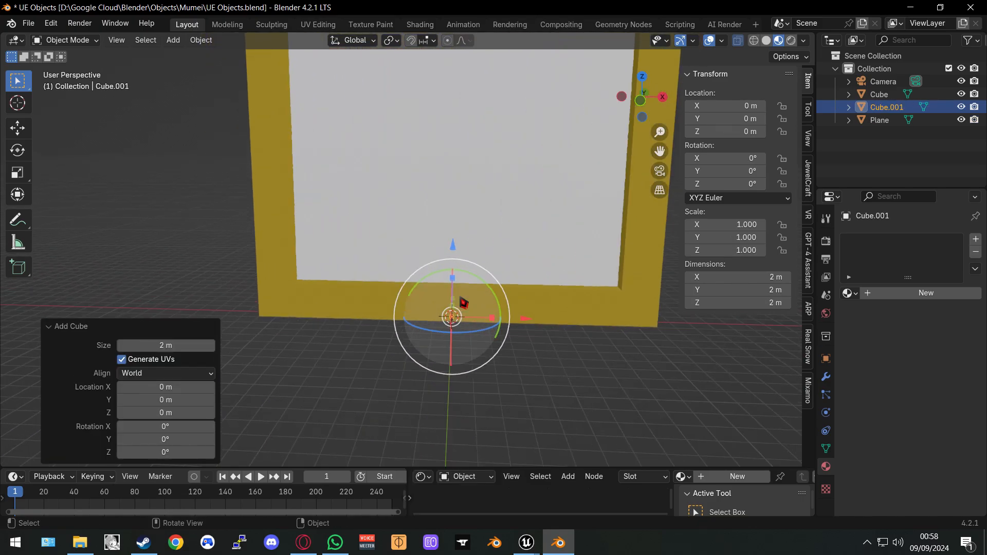
scroll(463, 303, up, 2)
shift+middle_drag(546, 350, 505, 357)
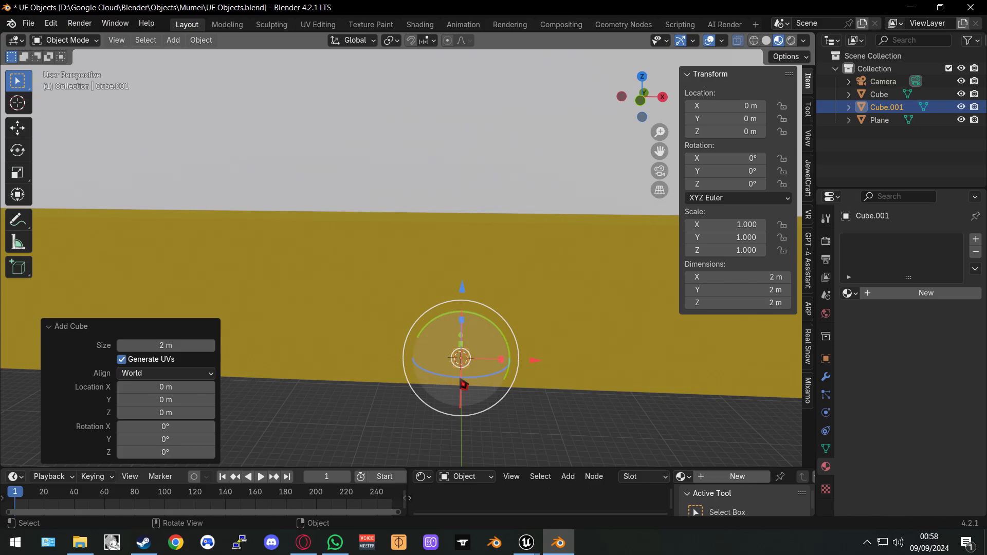
mouse_move(560, 316)
middle_down()
mouse_move(540, 304)
mouse_move(553, 305)
middle_up()
click(715, 236)
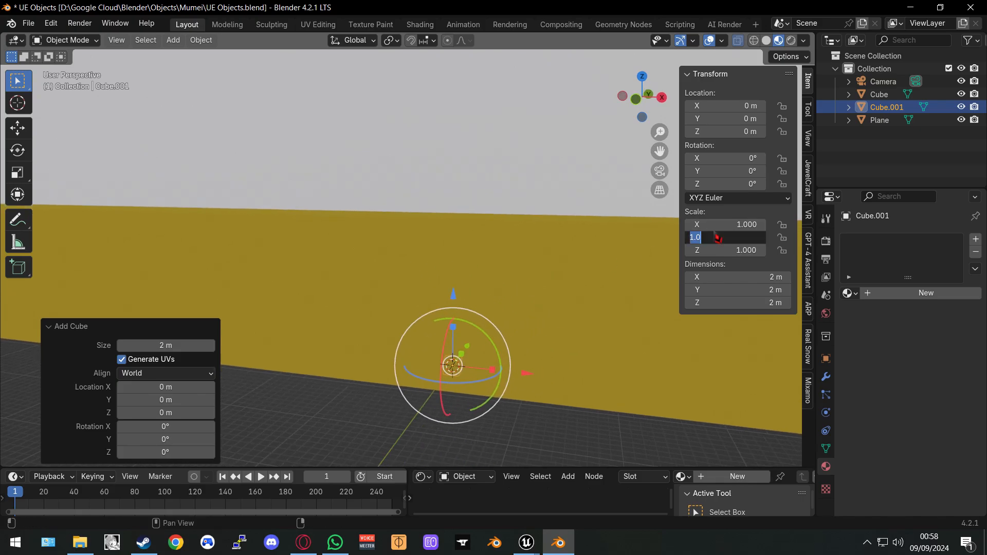
click(697, 224)
text(50)
key(Tab)
text(50)
key(Tab)
text(50)
key(Return)
scroll(602, 197, down, 9)
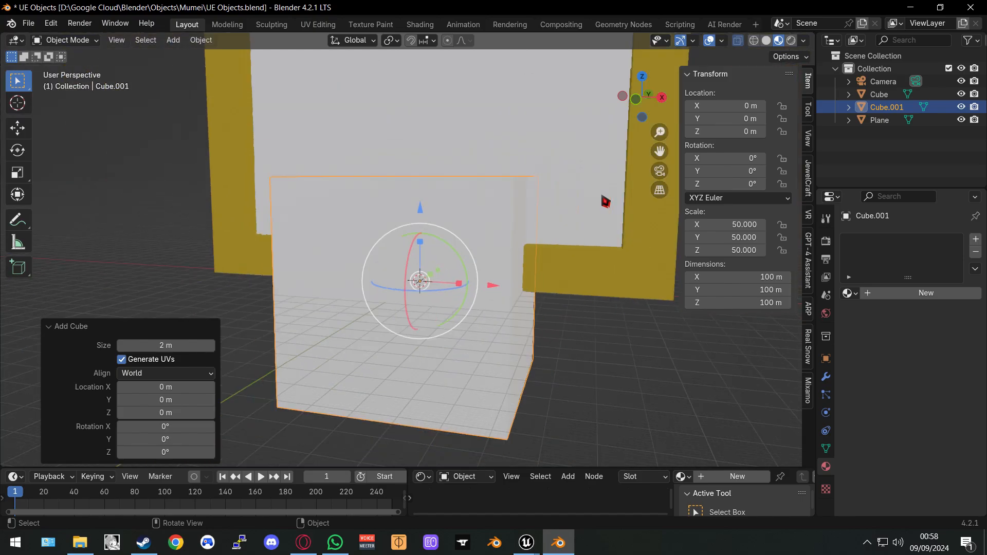
shift+middle_drag(583, 189, 591, 253)
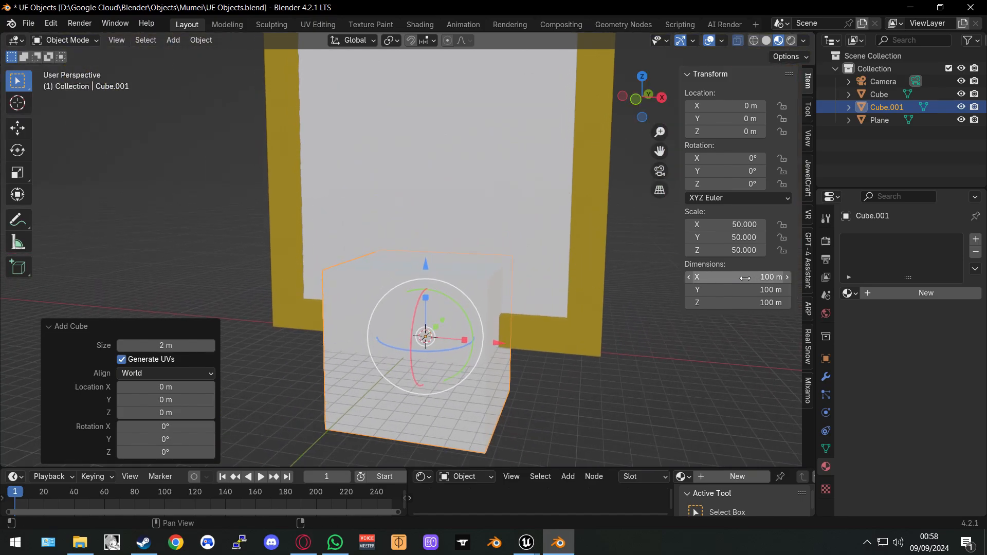
shift+middle_drag(590, 348, 313, 334)
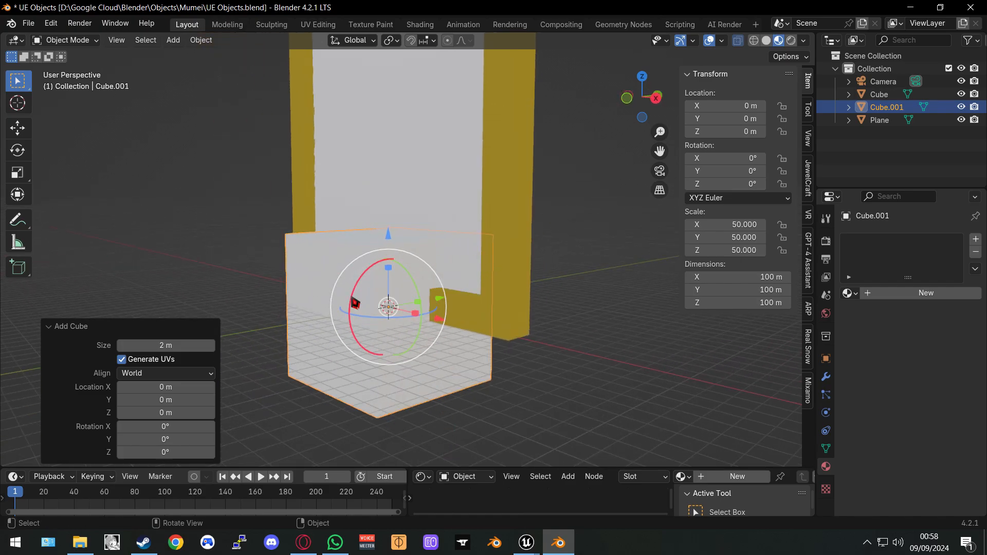
- Raise the cube about 51 m along Z and shift it about 34 m along negative X against the frame's base
shift+middle_drag(373, 346, 409, 348)
drag(424, 235, 427, 152)
middle_drag(427, 152, 402, 282)
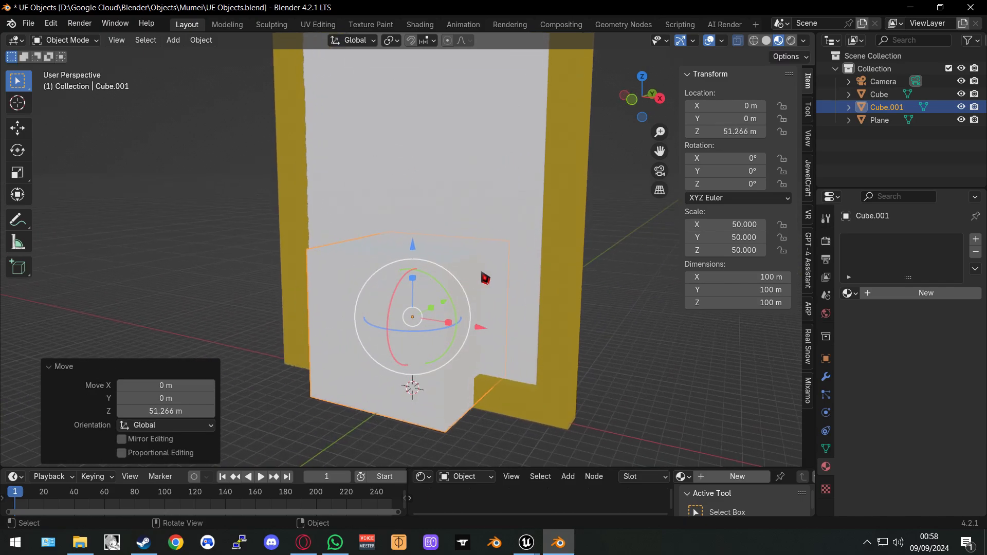
scroll(539, 266, down, 2)
shift+middle_drag(570, 234, 571, 307)
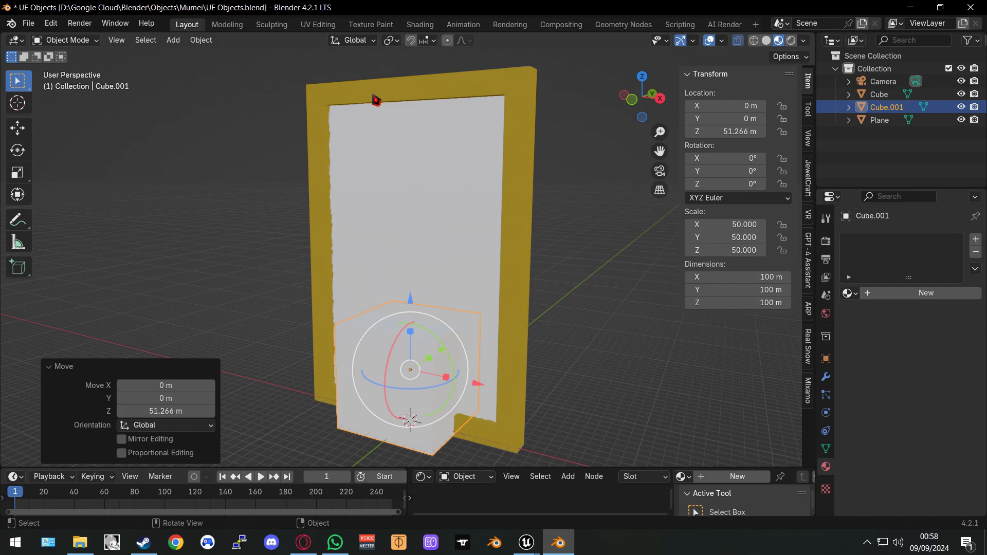
mouse_move(522, 318)
middle_down()
mouse_move(510, 320)
mouse_move(540, 321)
middle_up()
shift+middle_drag(552, 375, 564, 312)
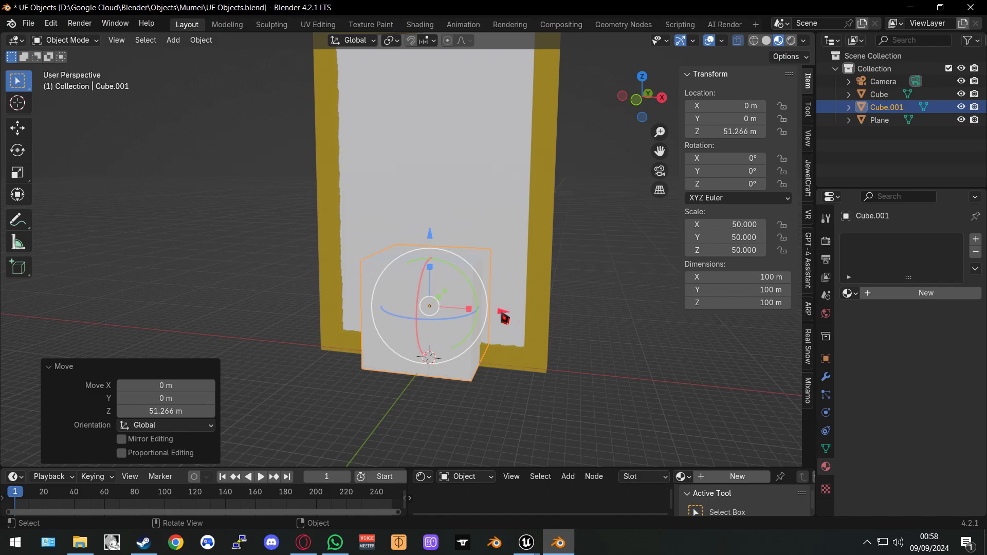
drag(503, 311, 470, 364)
- Delete the scaled cube and select the yellow picture frame
key(x)
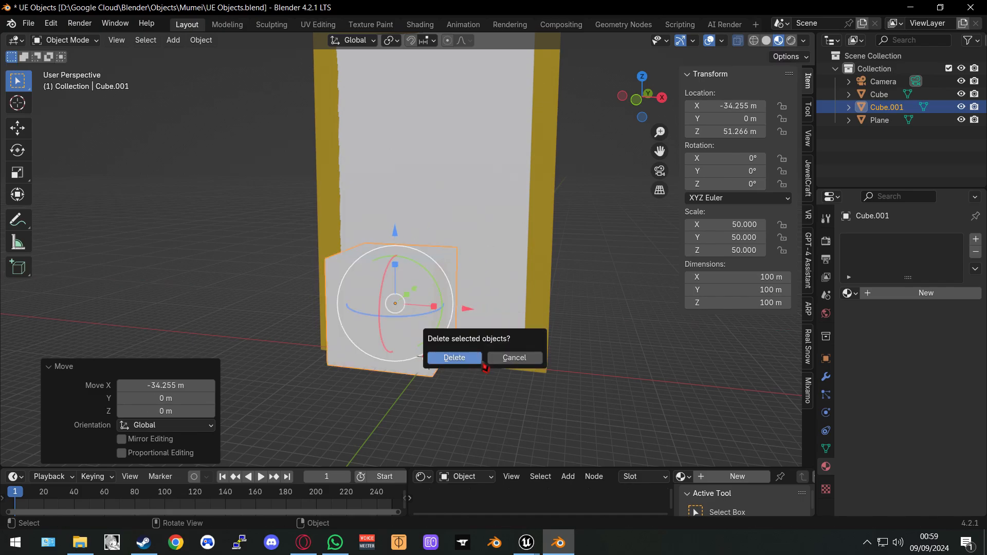
click(454, 357)
shift+middle_drag(547, 248, 513, 264)
click(519, 277)
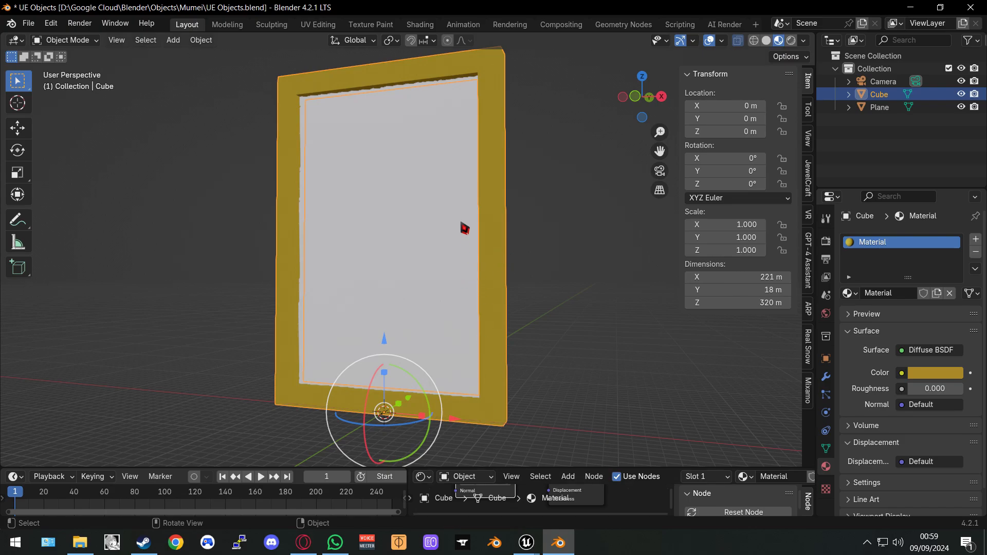
shift+middle_drag(522, 216, 535, 234)
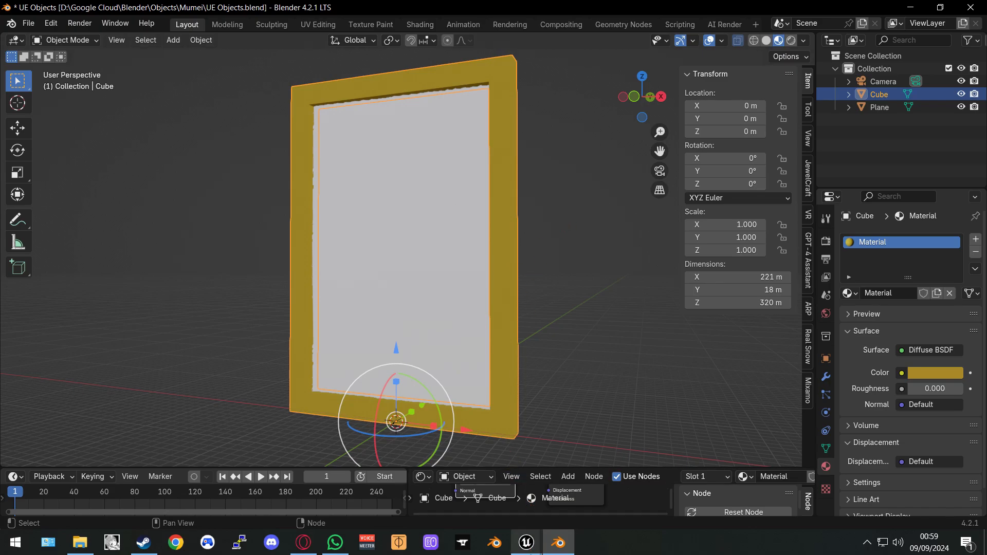
- Switch to Unreal Engine and open the Picture static mesh from the Levels/Doors folder
mouse_move(526, 542)
click(591, 483)
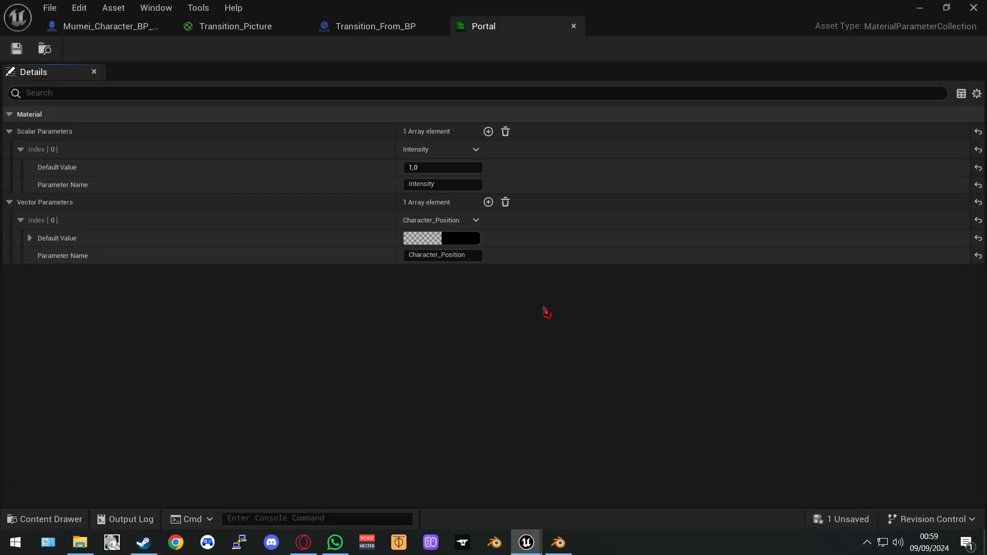
click(65, 517)
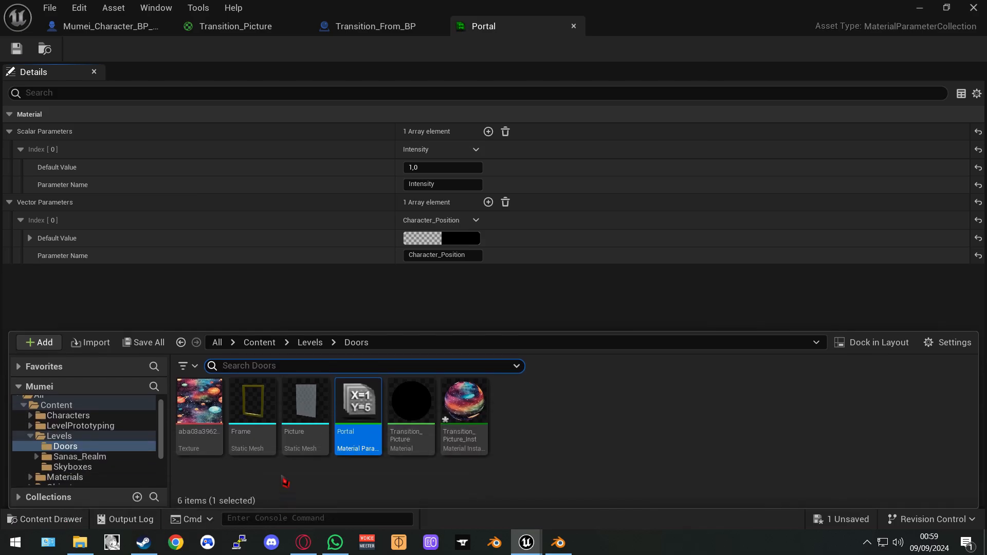
click(284, 480)
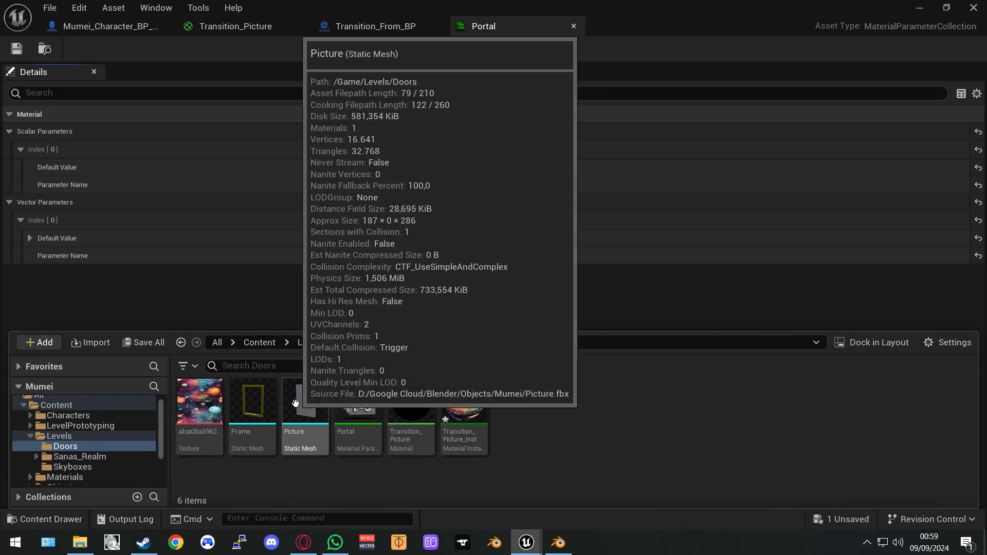
double_click(296, 404)
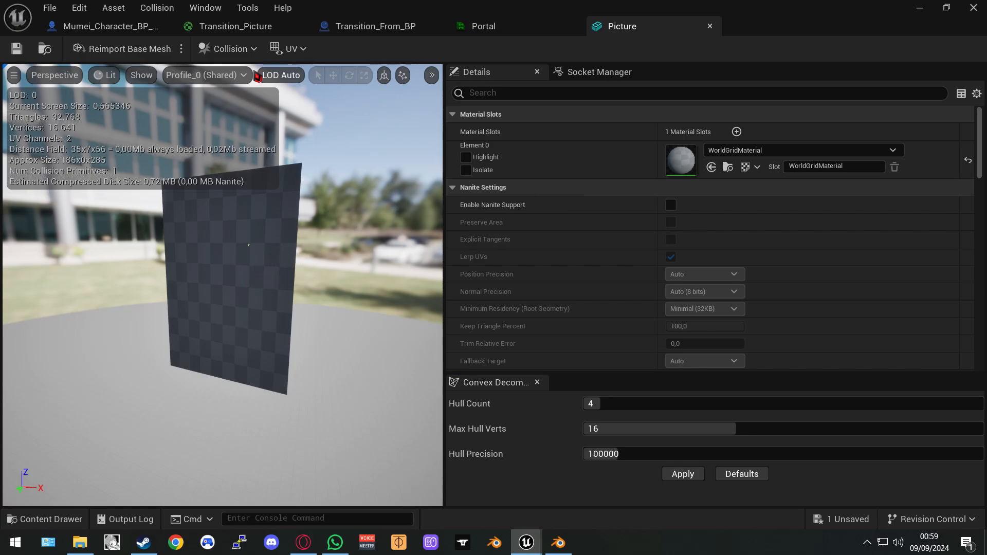
- Try adding a box simplified collision to the Picture mesh and undo it
click(239, 49)
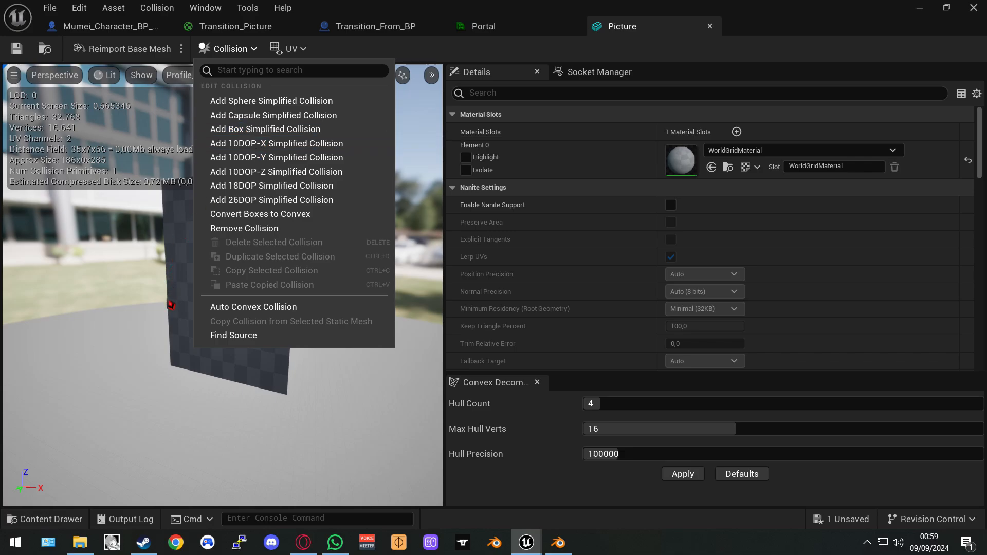
click(170, 307)
drag(323, 311, 358, 282)
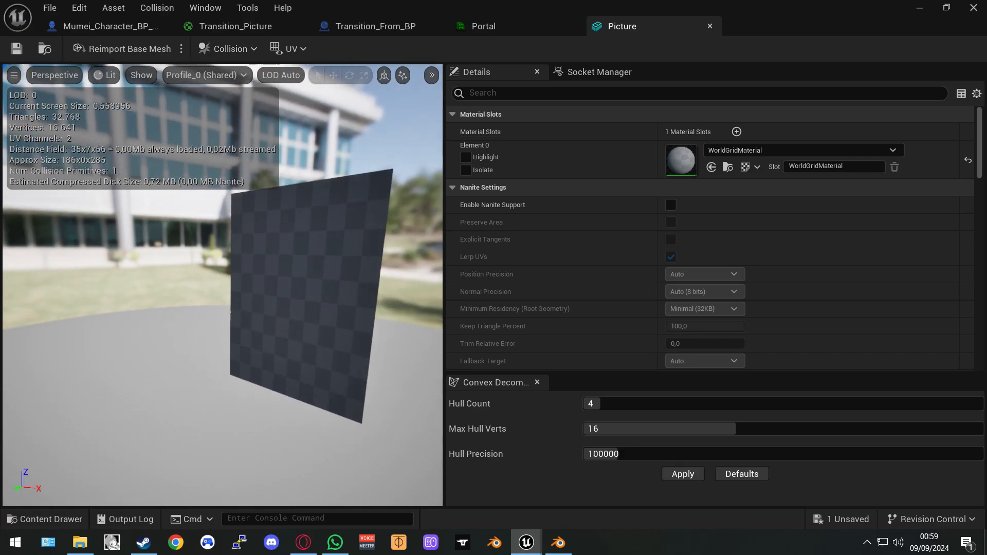
click(226, 48)
click(259, 127)
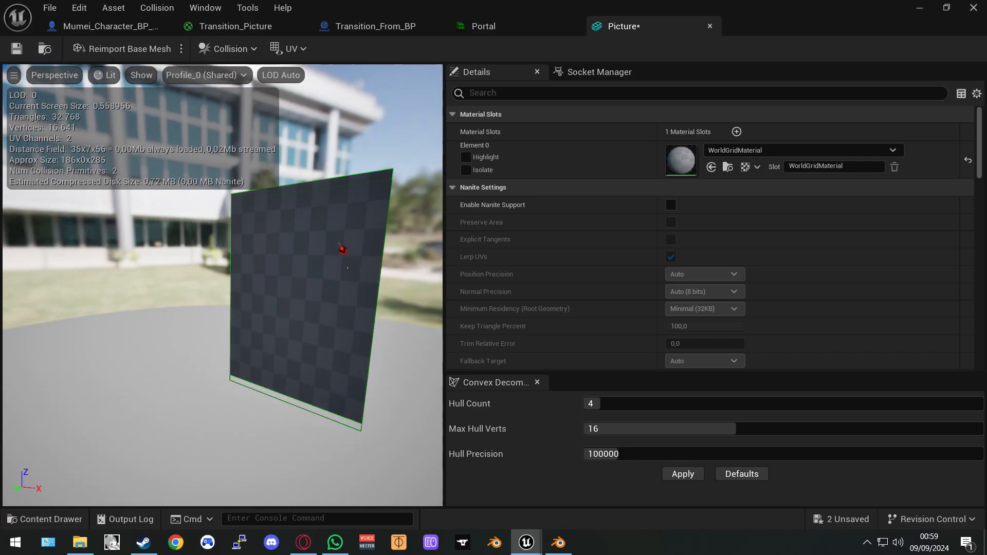
key(ctrl+z)
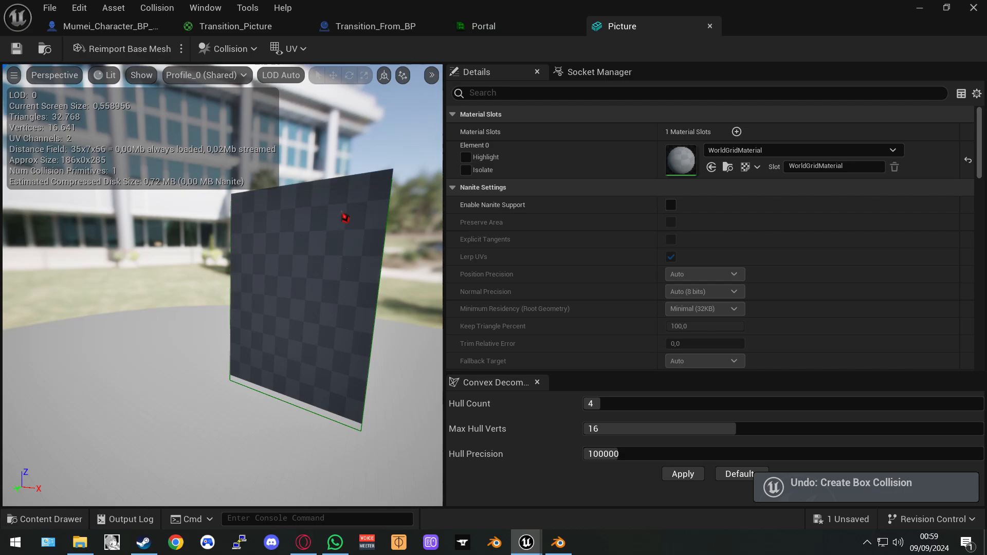
- Examine the collision outline around the Picture mesh, check the navigation box collision settings and select the collision box
drag(348, 216, 354, 216)
scroll(354, 217, up, 5)
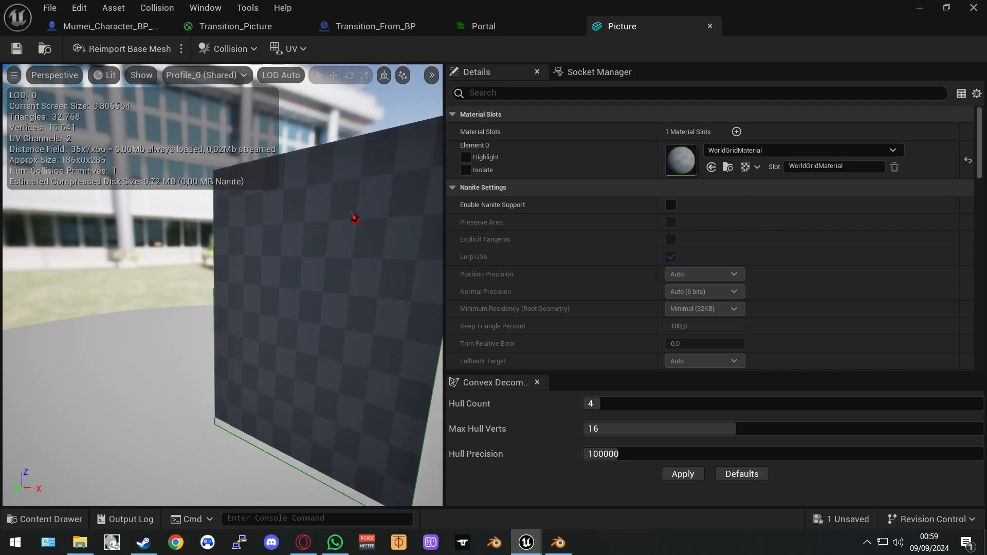
drag(392, 277, 304, 301)
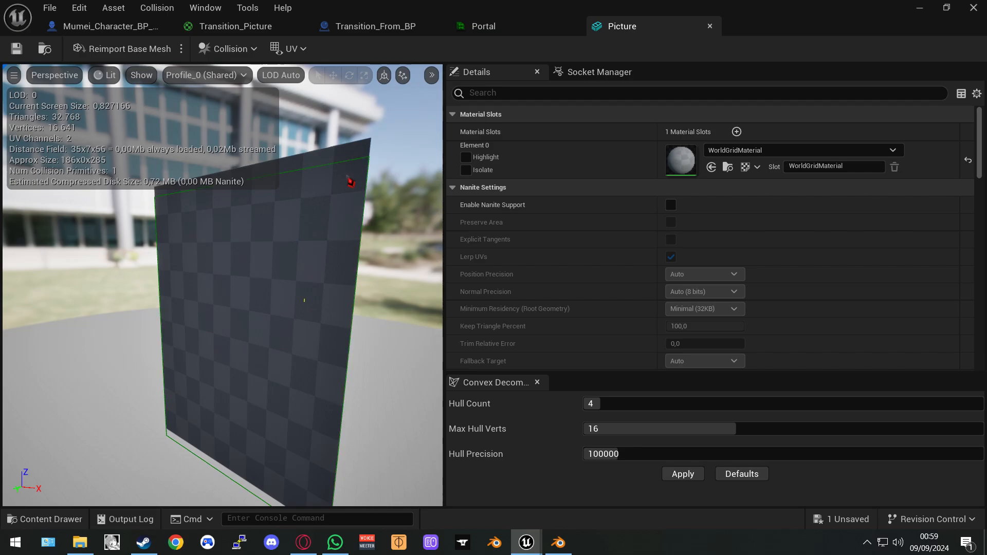
scroll(686, 267, down, 15)
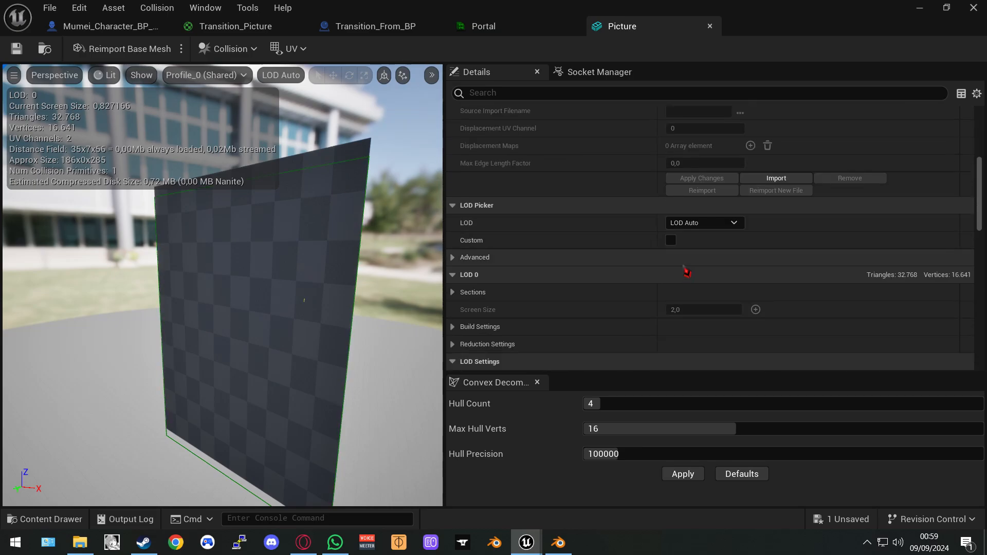
scroll(699, 244, down, 15)
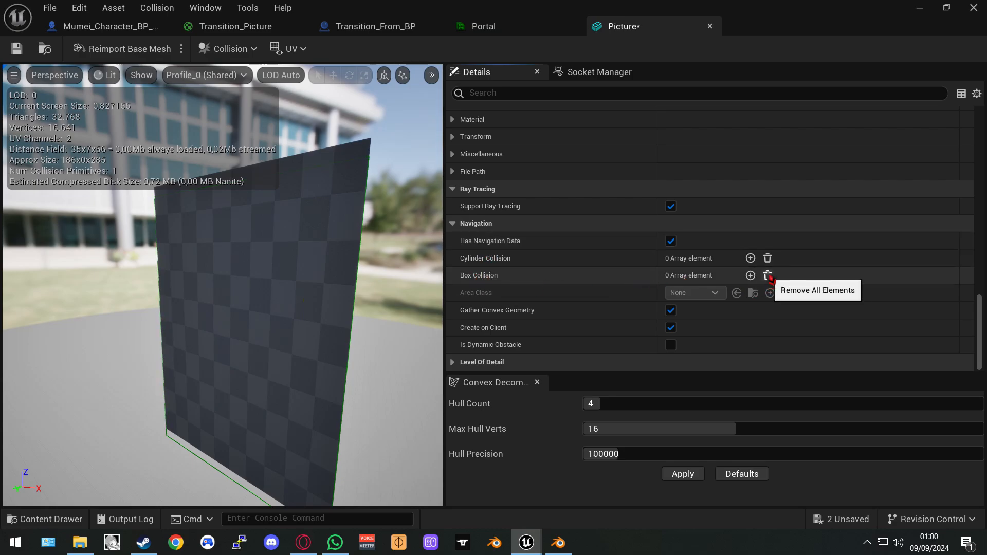
click(372, 171)
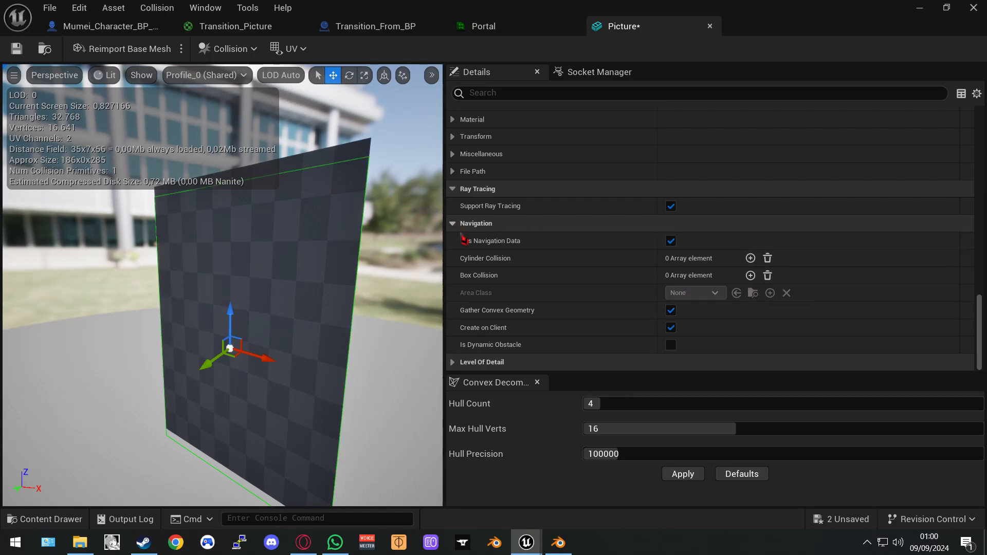
- Inspect the Picture mesh's collision primitives, including the center, rotation and extents of the first box element
scroll(464, 240, up, 6)
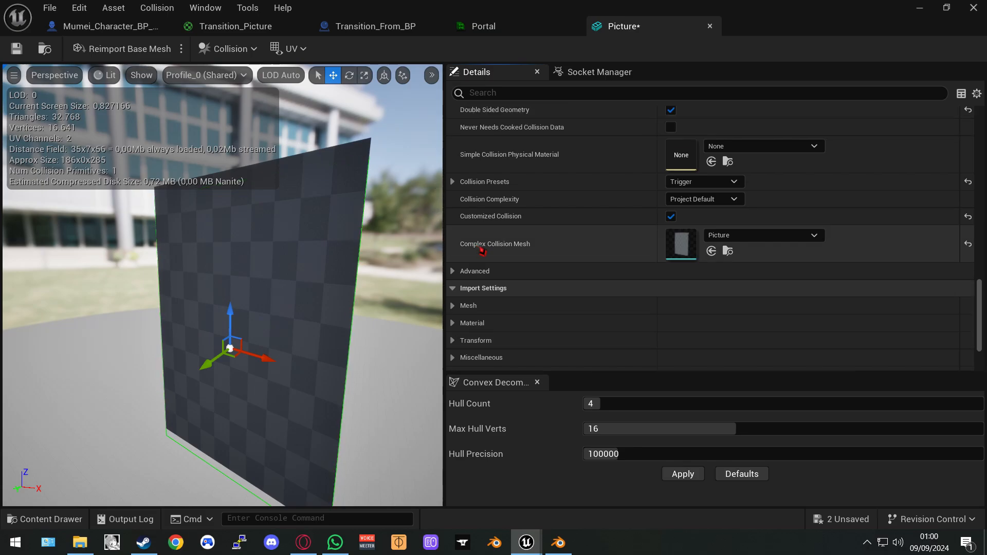
scroll(483, 252, up, 3)
scroll(457, 250, up, 1)
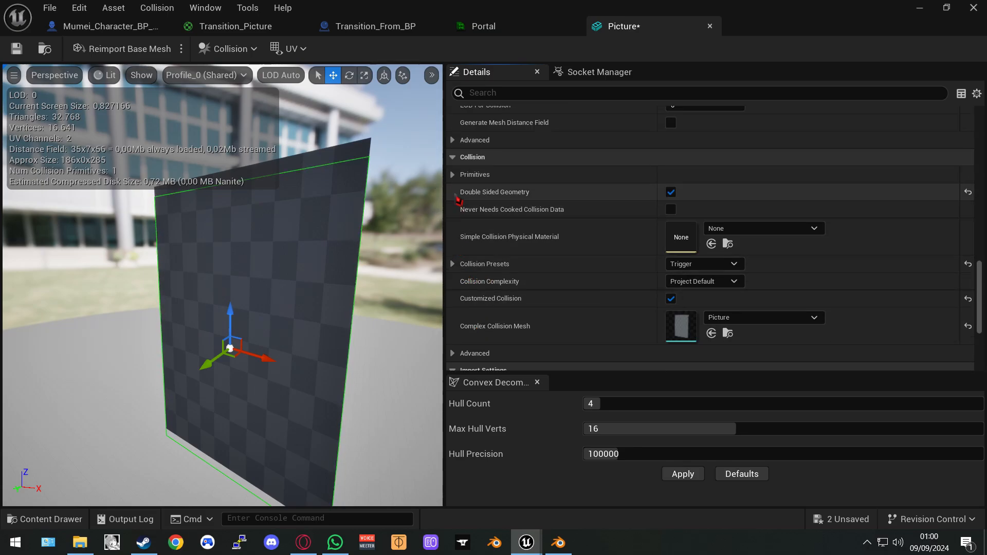
click(453, 174)
click(463, 209)
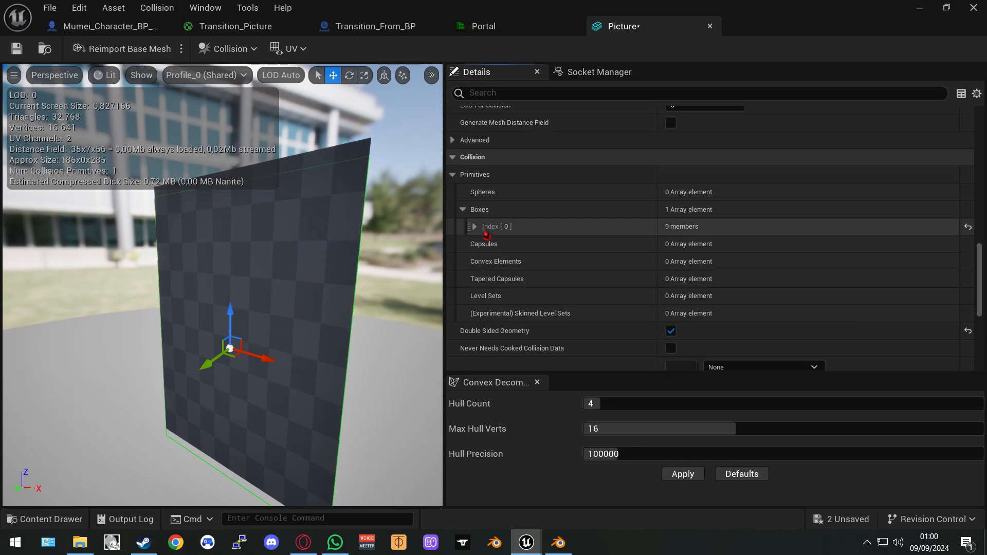
click(473, 226)
scroll(664, 254, down, 2)
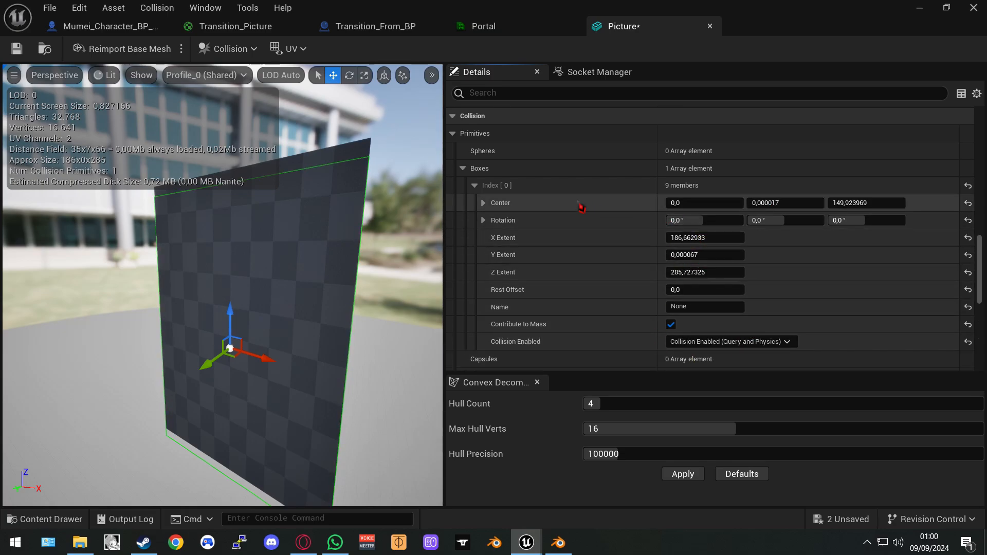
click(462, 169)
scroll(496, 211, up, 10)
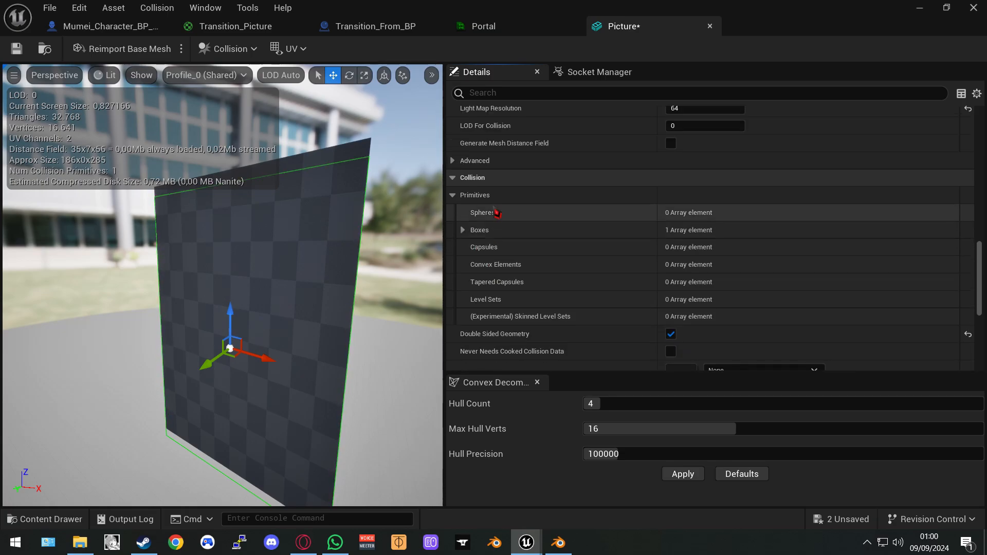
scroll(481, 206, up, 12)
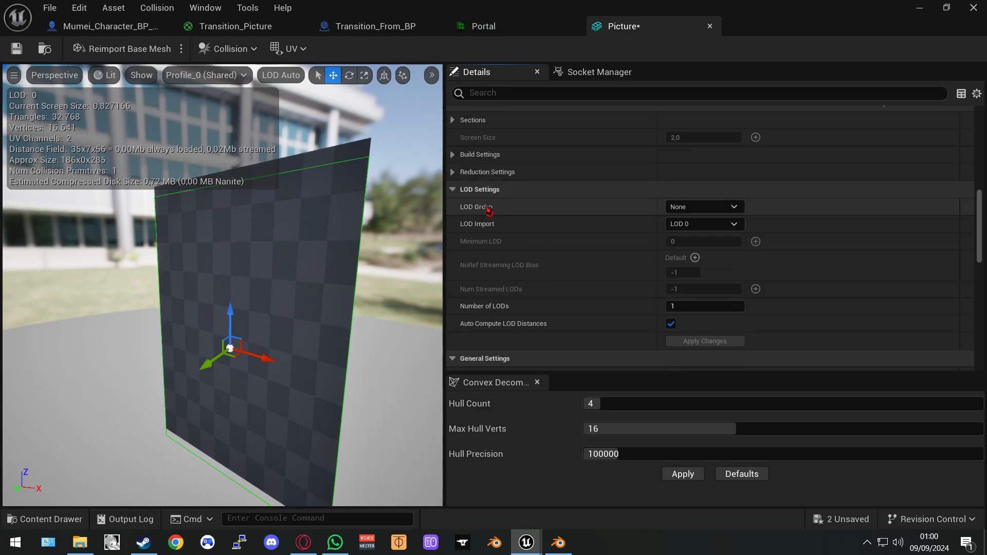
scroll(494, 223, up, 4)
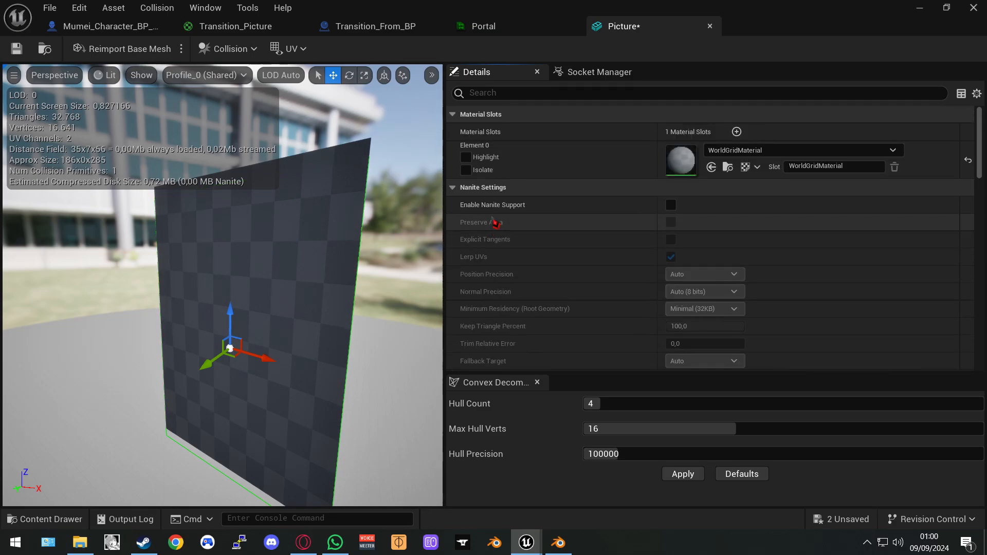
- Remove the Picture mesh's existing collision and add a new box simplified collision around the plane
click(226, 49)
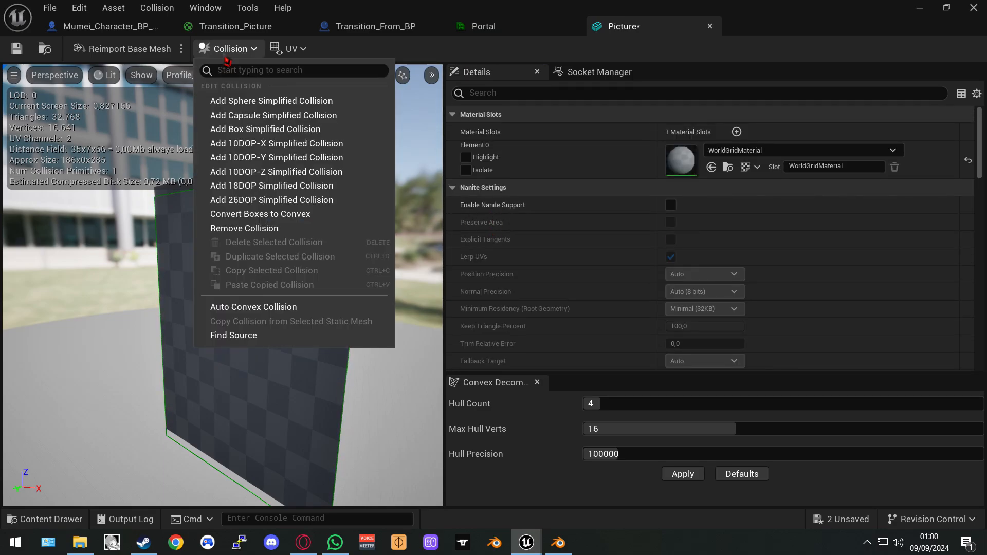
click(274, 237)
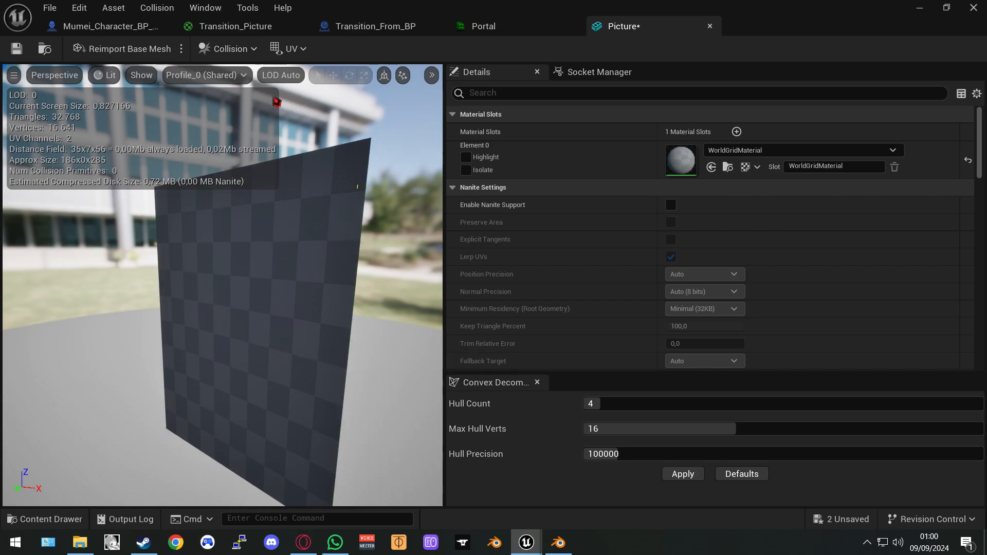
click(252, 48)
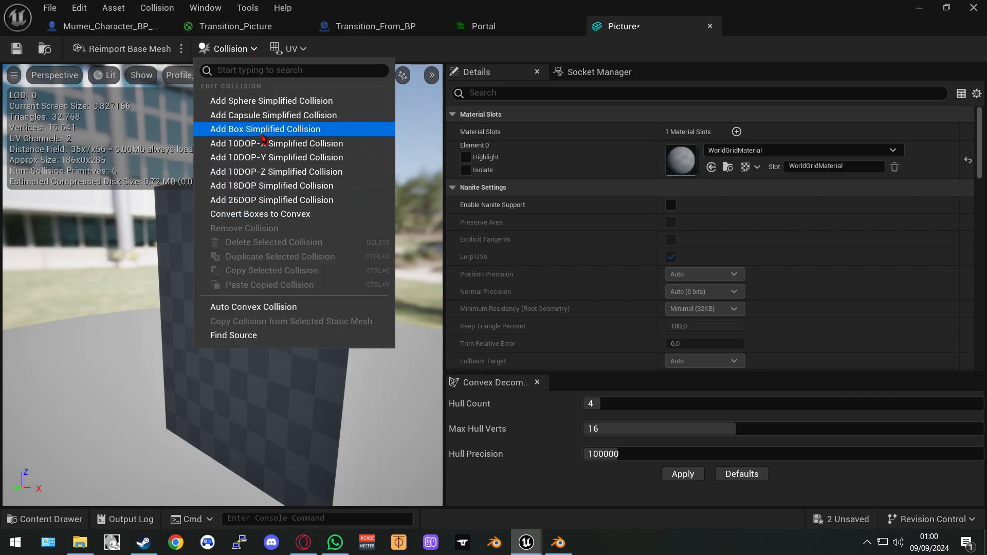
click(264, 133)
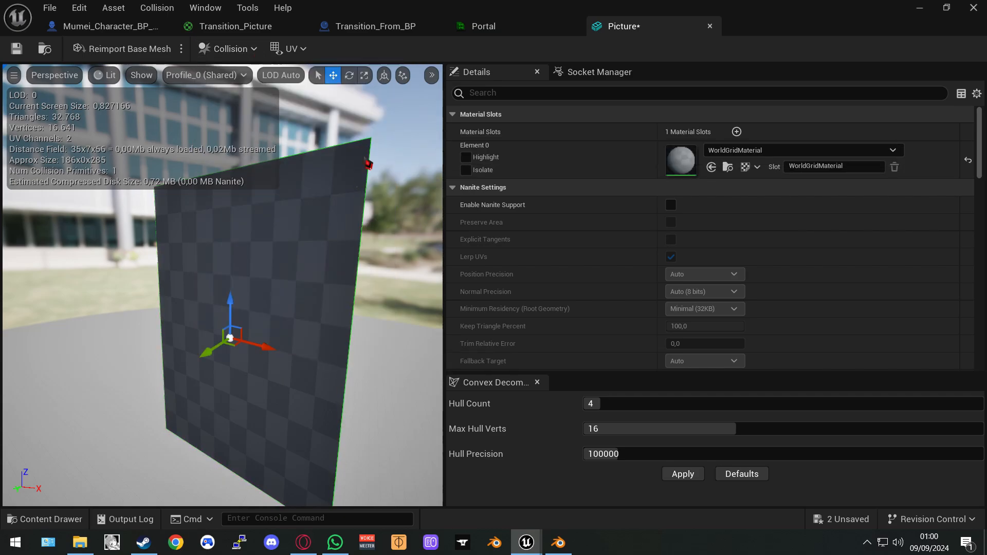
middle_drag(300, 348, 314, 353)
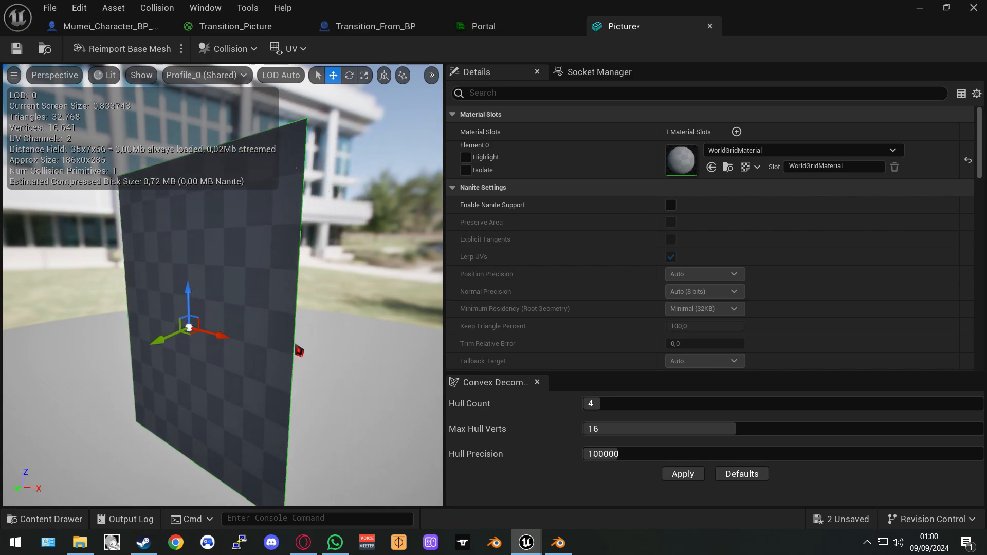
scroll(299, 349, down, 2)
scroll(269, 334, up, 1)
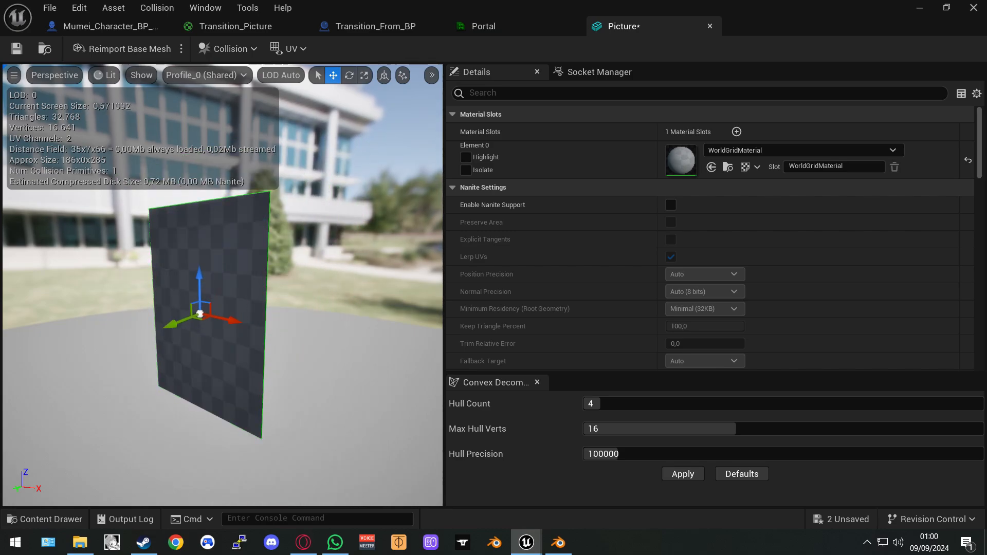
middle_drag(246, 339, 216, 329)
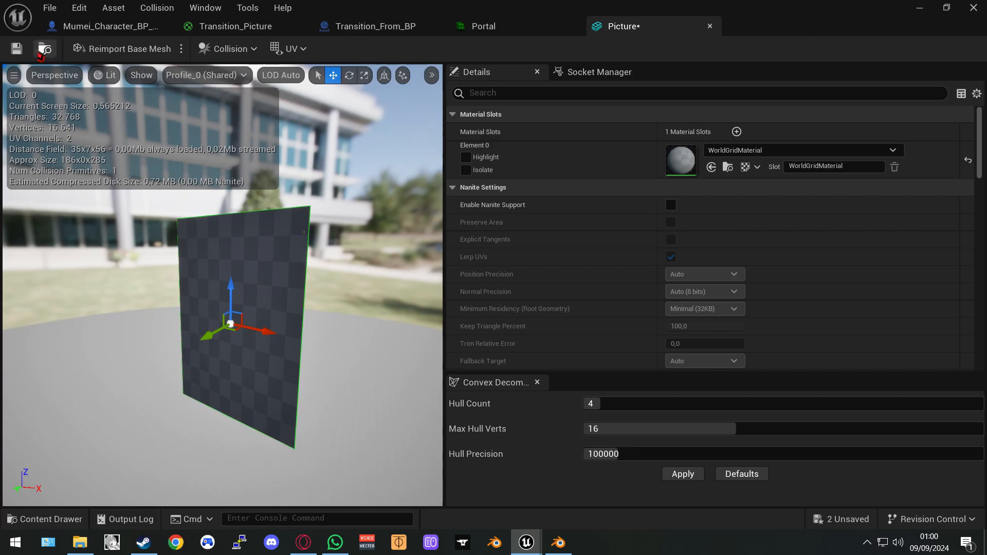
- Close the Picture mesh editor, open the Transition_From_BP Blueprint and select its Picture component in the 3D preview
click(707, 27)
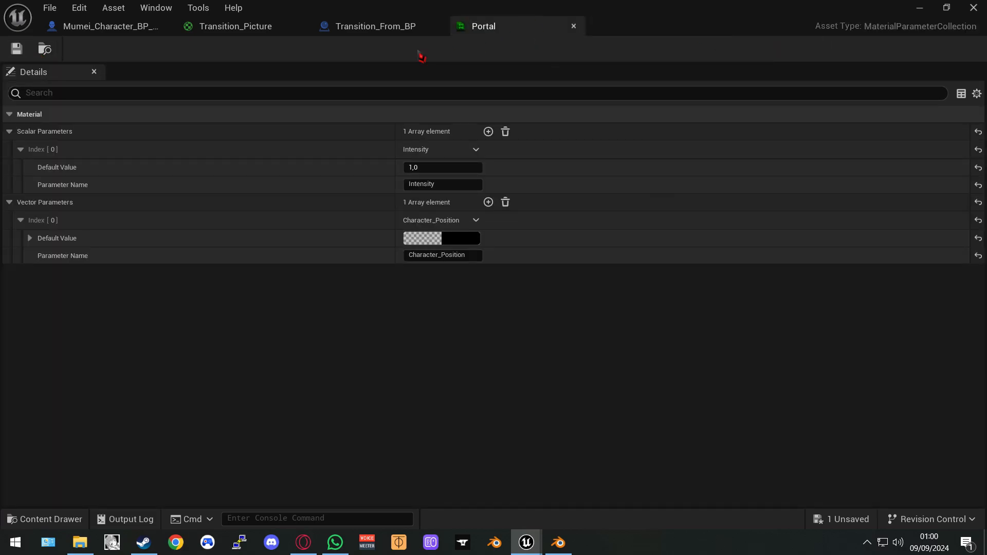
click(51, 519)
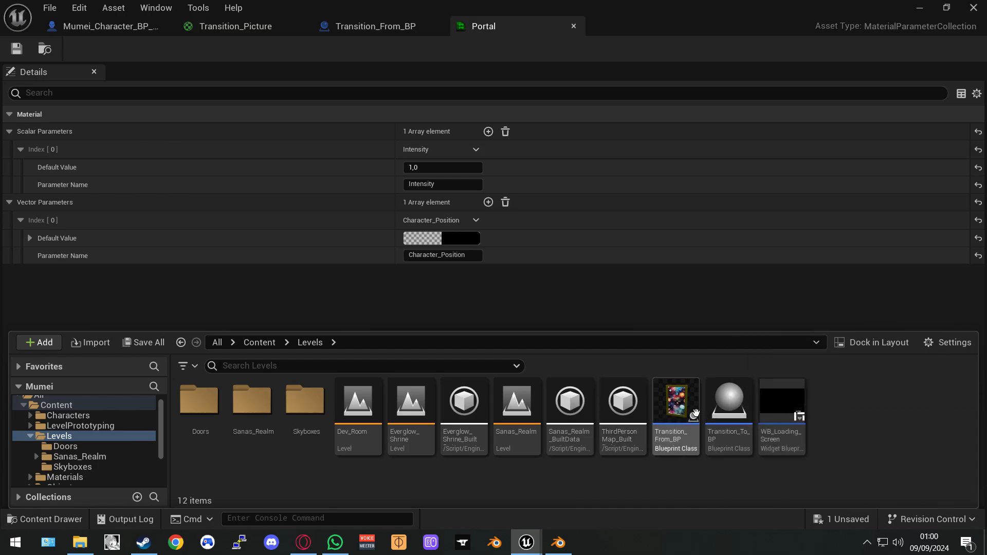
double_click(688, 412)
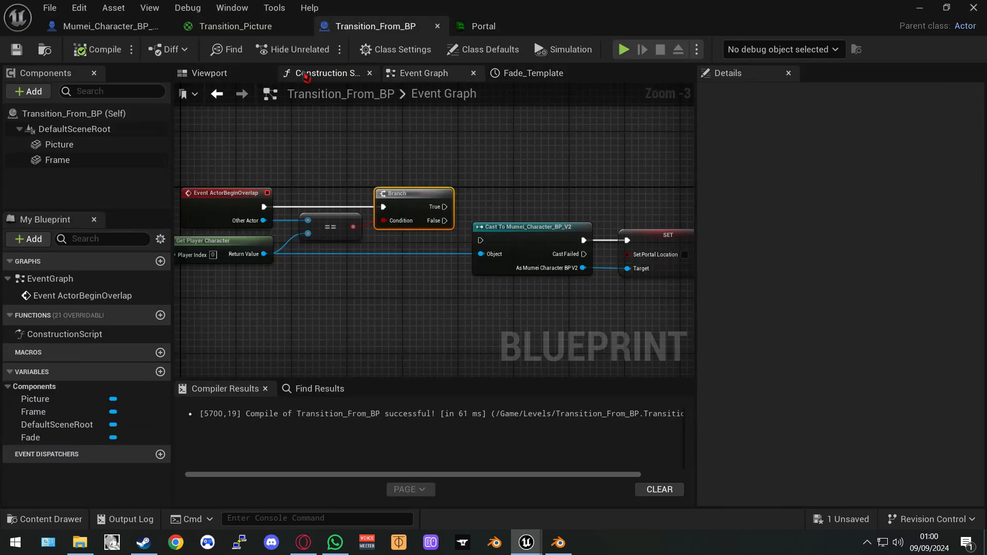
click(220, 73)
scroll(434, 222, down, 3)
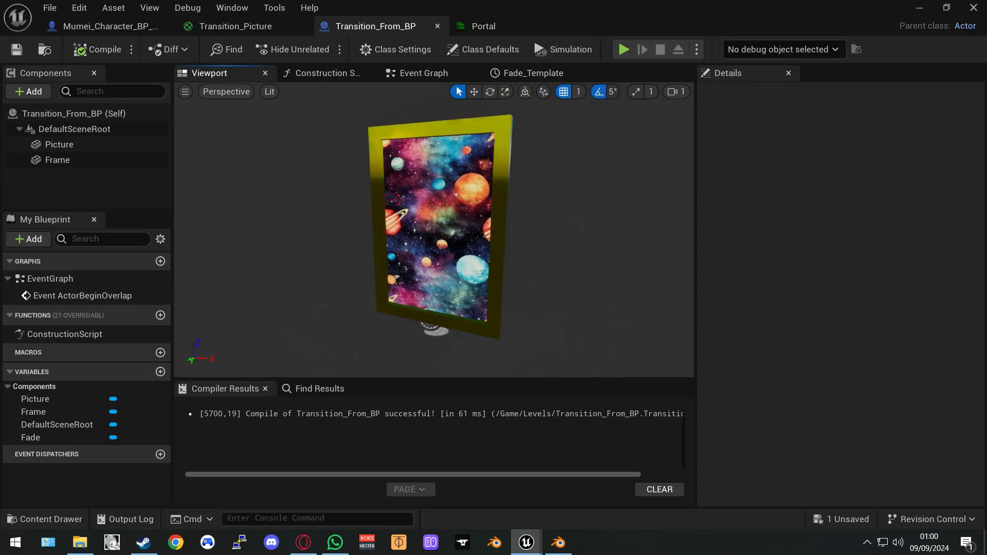
scroll(436, 223, up, 1)
mouse_move(432, 216)
middle_down()
mouse_move(454, 227)
mouse_move(437, 225)
middle_up()
click(437, 225)
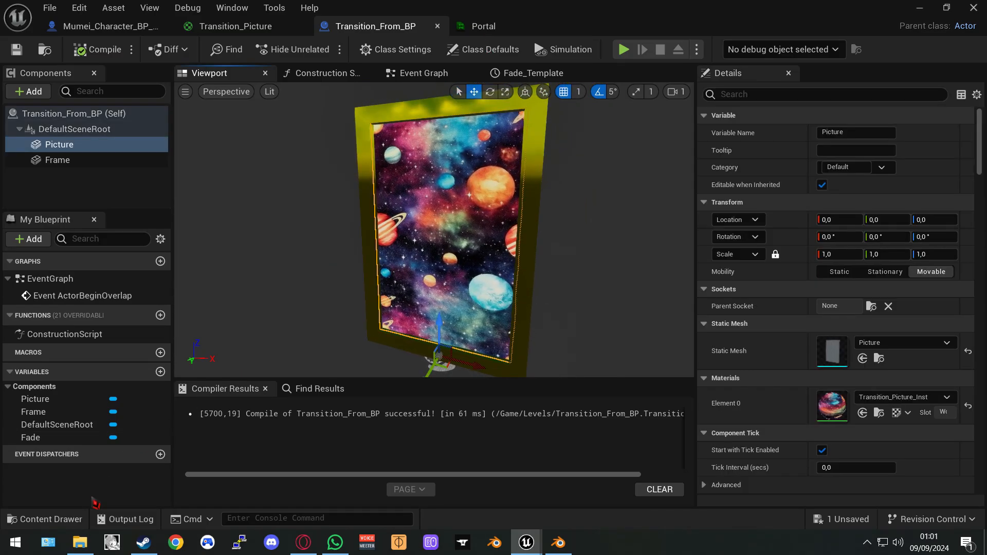
- Inspect the Character_Position and Intensity nodes in the Transition_Picture material and locate the Portal parameter collection in the Doors folder
click(236, 26)
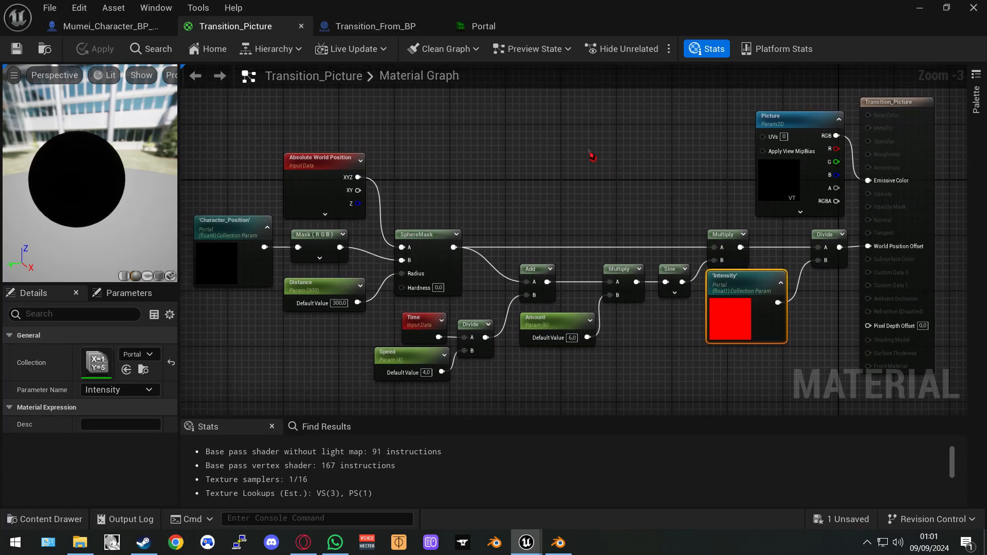
click(222, 249)
click(750, 281)
click(46, 519)
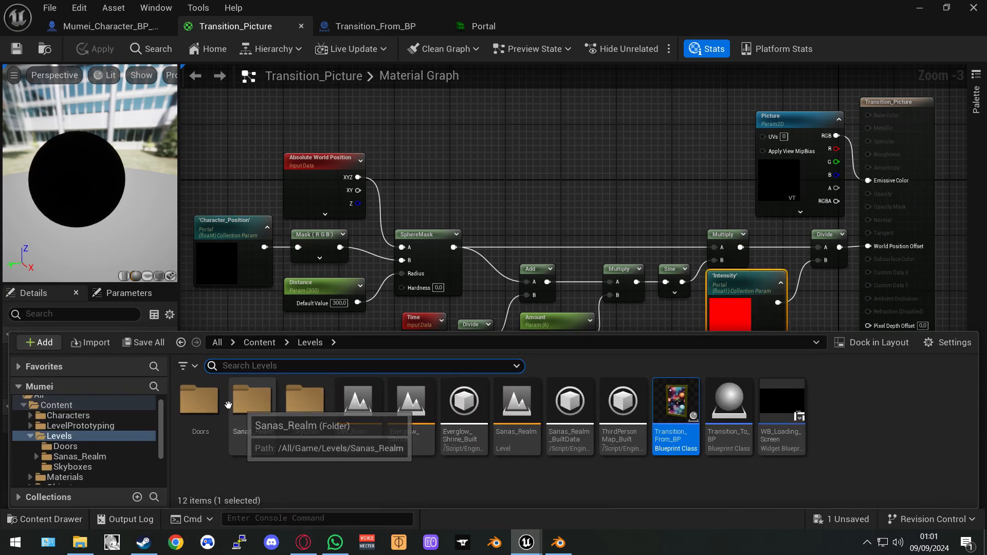
double_click(200, 404)
click(369, 407)
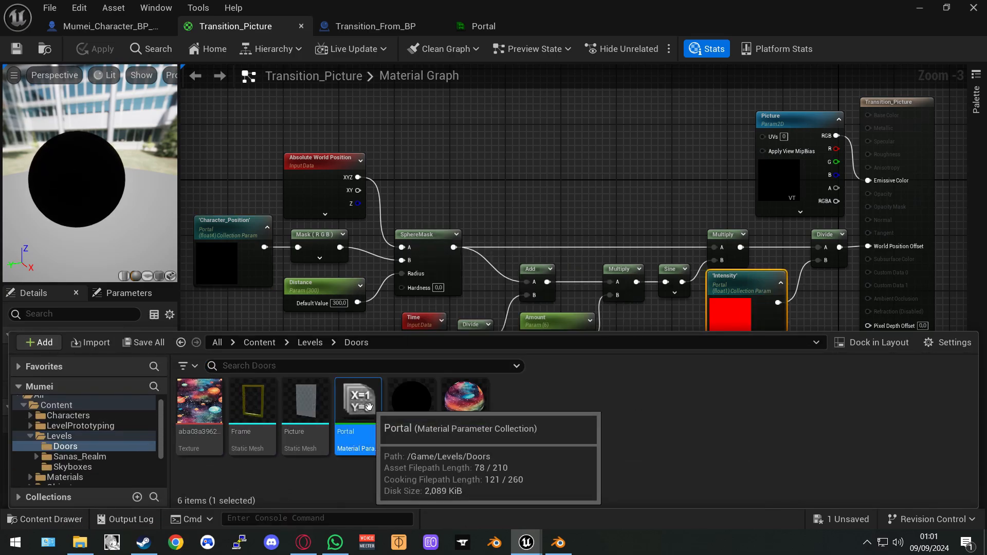
click(540, 226)
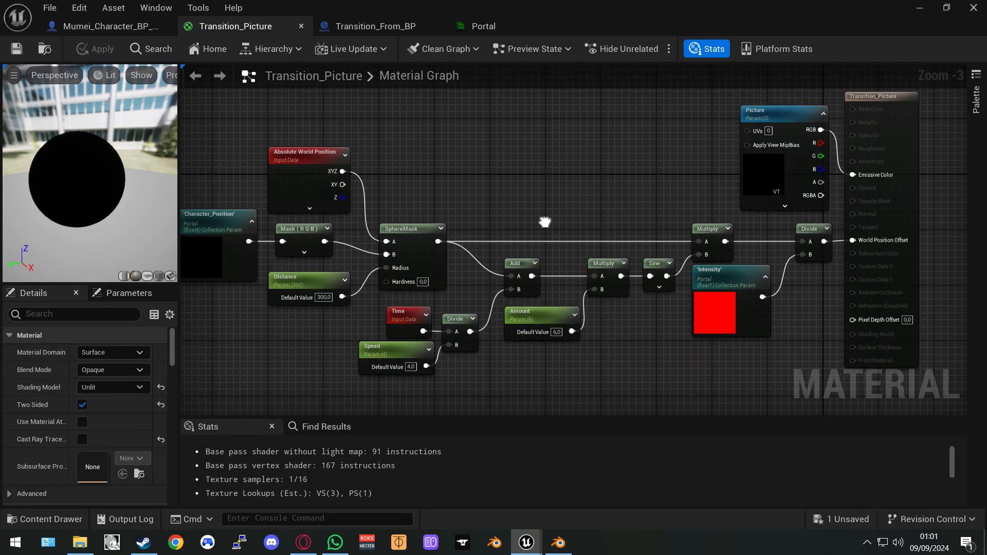
- Examine the Transition_Picture material graph from the Character_Position node through the SphereMask to the World Position Offset output
right_drag(565, 202, 574, 192)
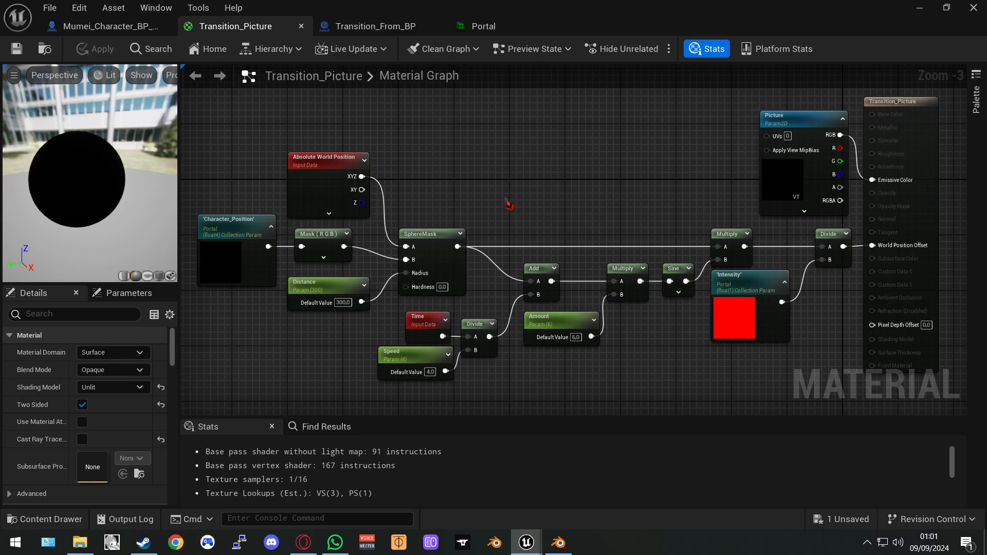
right_click(358, 354)
click(325, 338)
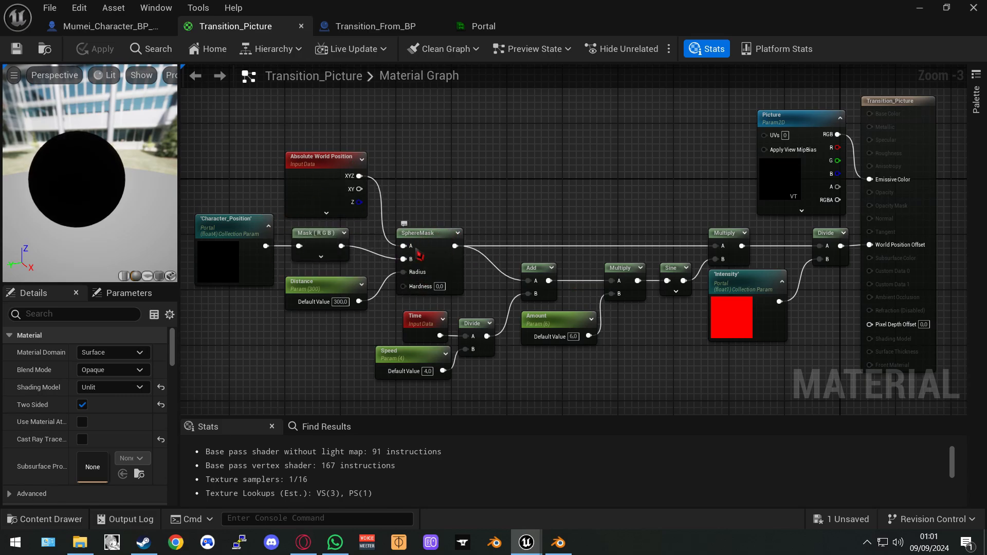
click(238, 234)
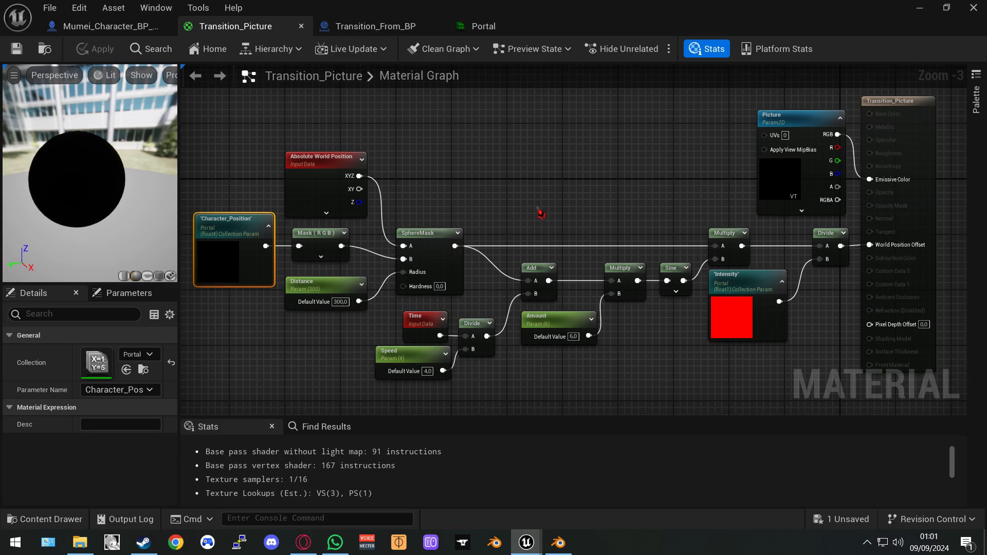
mouse_move(538, 212)
right_down()
mouse_move(487, 206)
mouse_move(520, 217)
right_up()
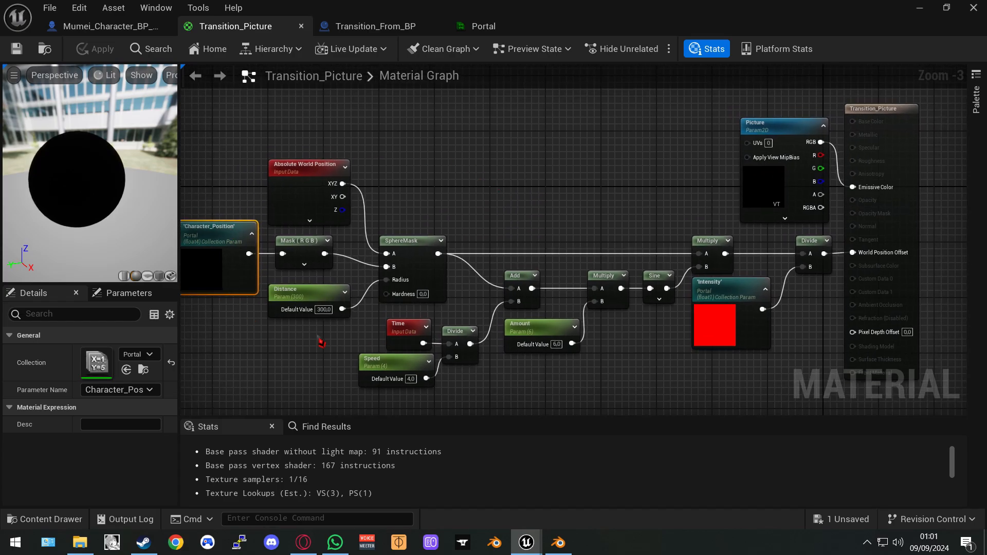
right_drag(414, 221, 440, 216)
right_drag(516, 251, 468, 215)
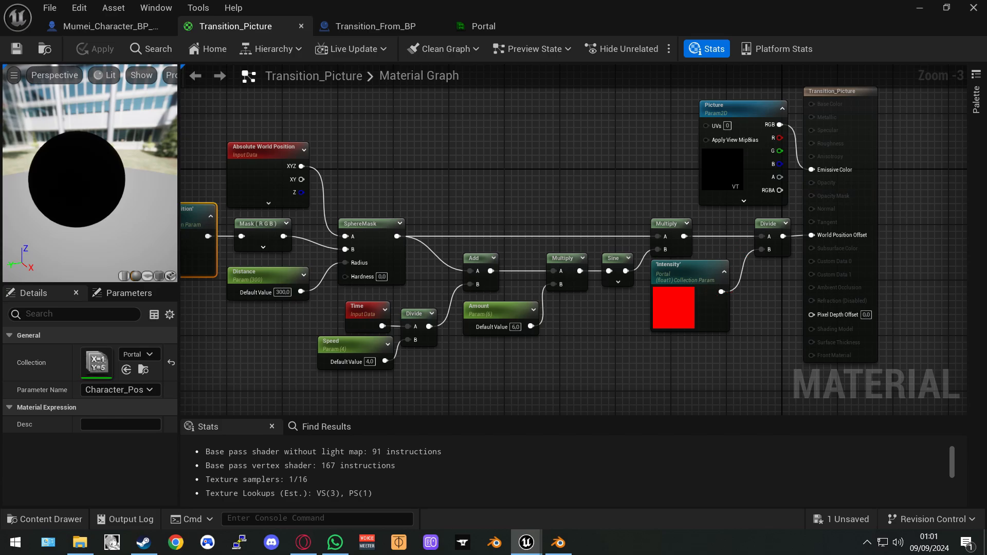
right_drag(579, 196, 606, 214)
- Review the Portal parameter collection and the Blueprint's Picture component, and examine the Time, Speed, Amount and Sine nodes in Transition_Picture
click(480, 26)
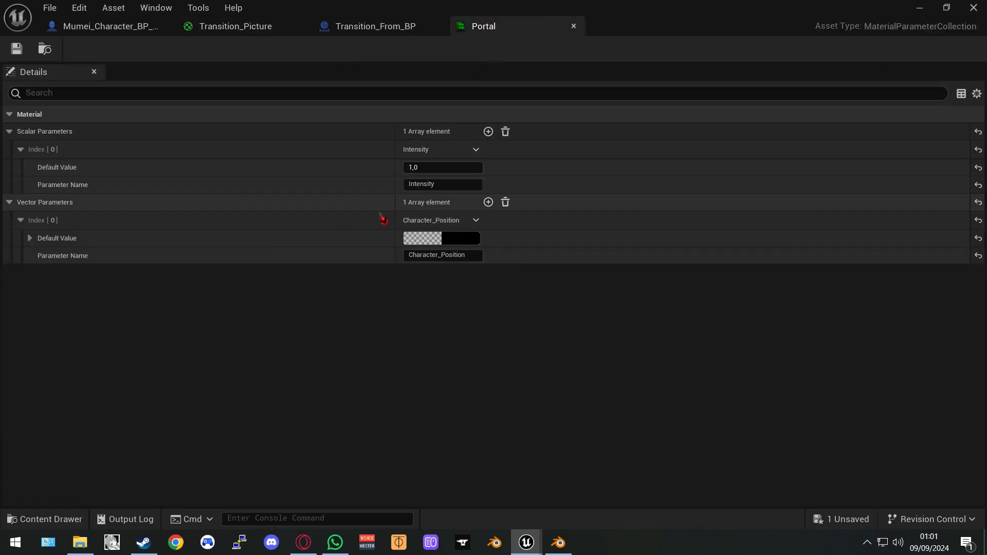
click(374, 29)
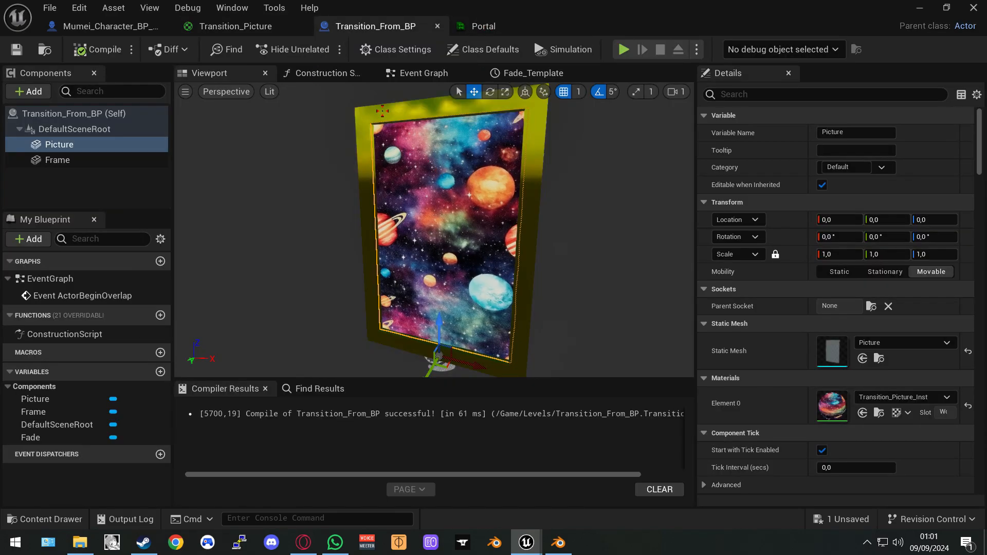
click(263, 27)
right_drag(603, 210, 567, 228)
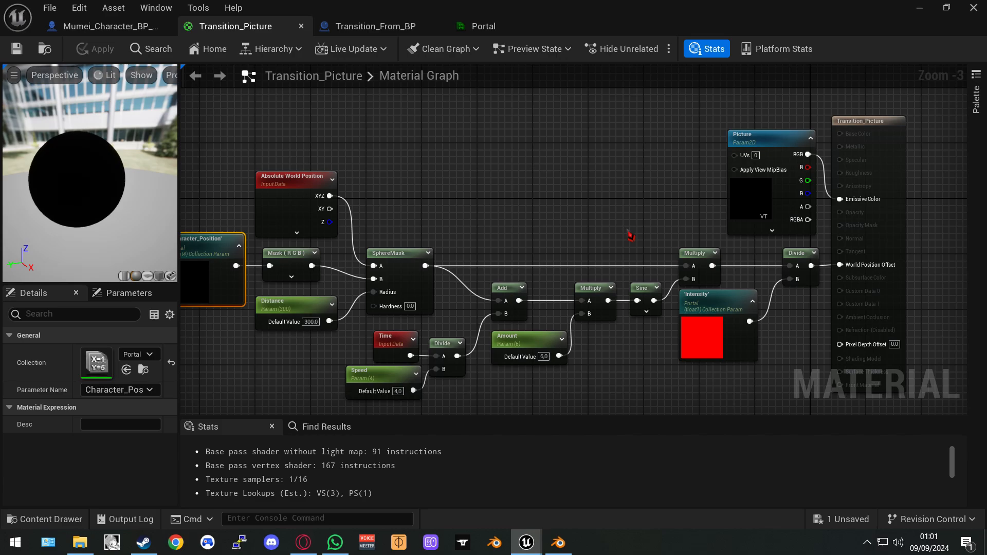
right_drag(630, 236, 661, 205)
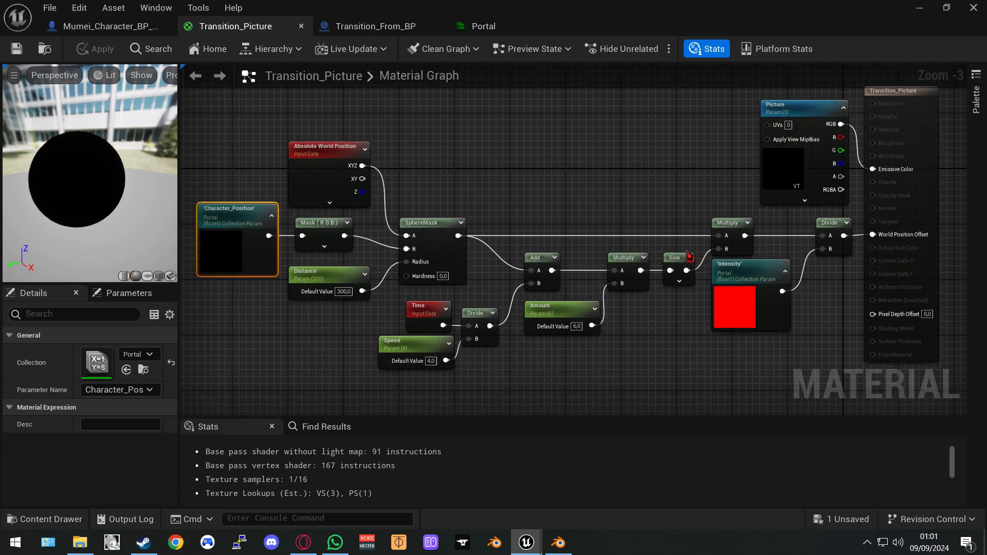
right_drag(542, 318, 560, 305)
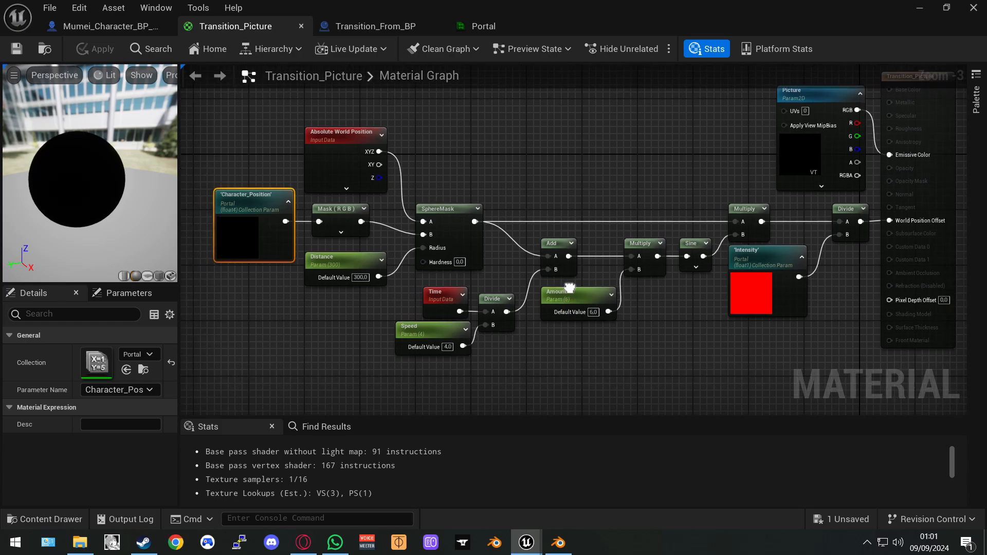
right_drag(610, 212, 576, 233)
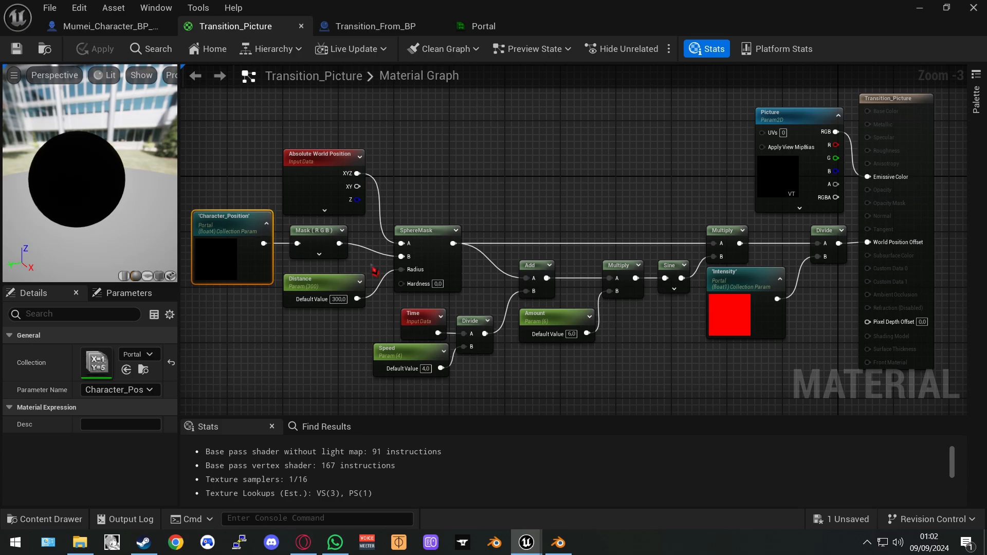
- Inspect the Distance parameter that feeds the SphereMask's Radius in the Transition_Picture material
click(334, 291)
scroll(280, 362, up, 2)
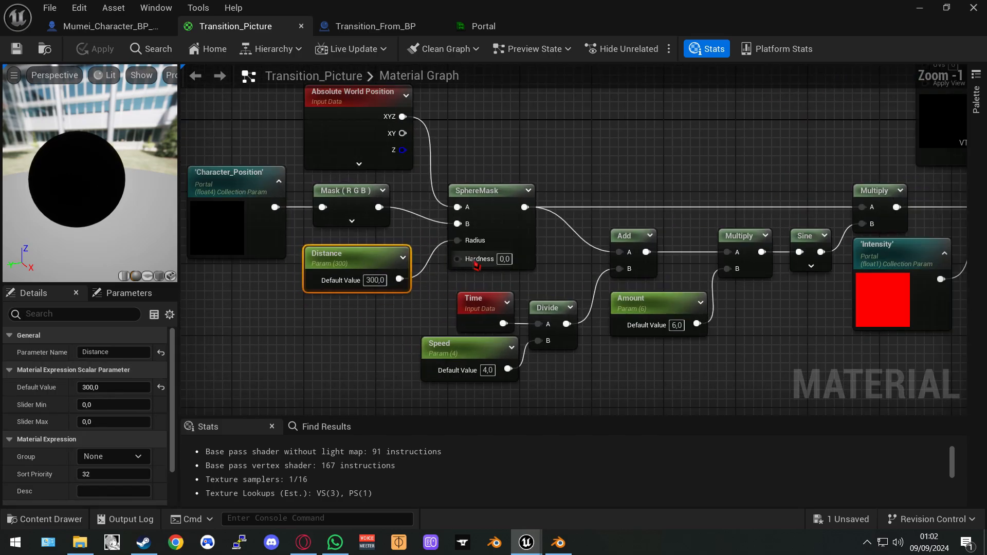
right_drag(477, 265, 494, 267)
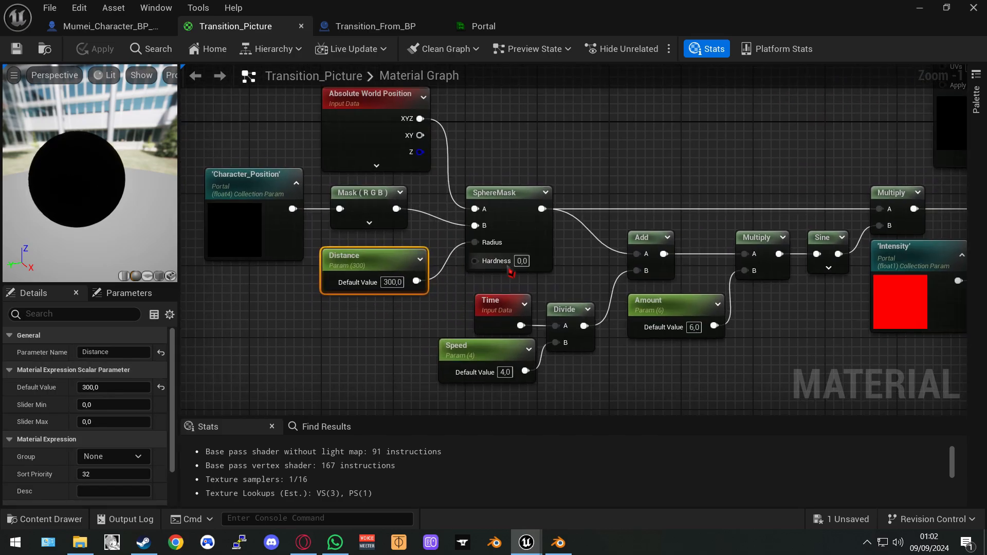
right_drag(450, 322, 419, 317)
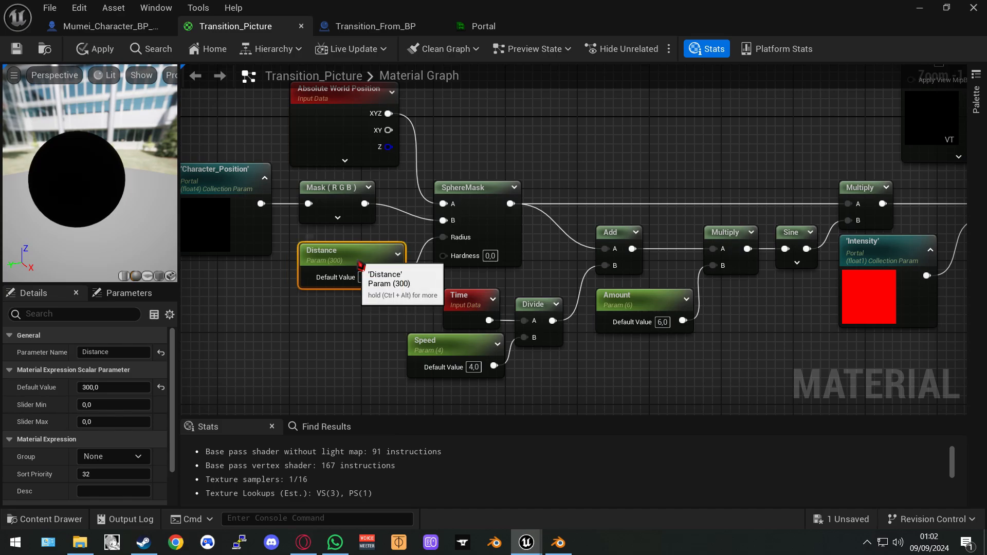
- Play the Dev_Room level and walk the character towards, away from and around the painting to test its ripple effect
click(921, 9)
key(alt+p)
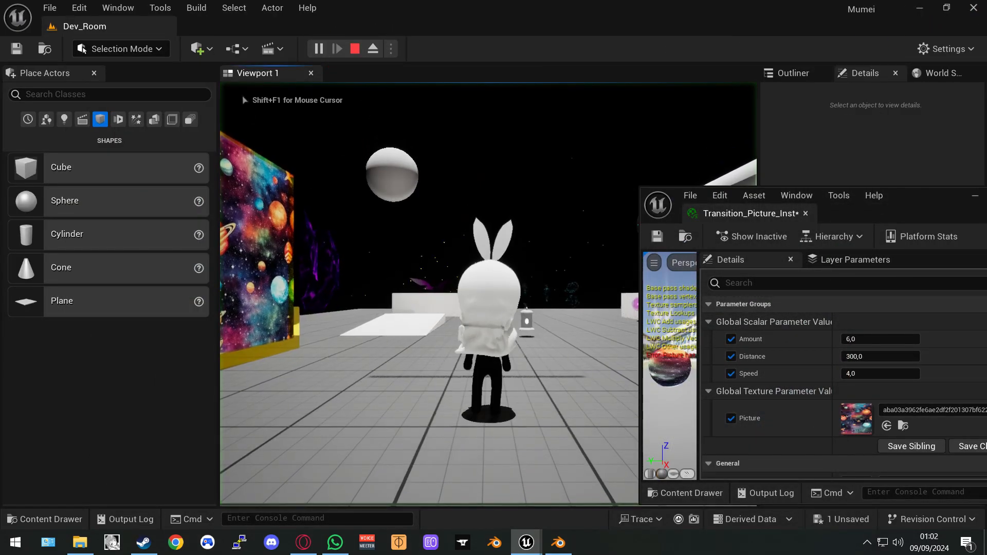
key(w)
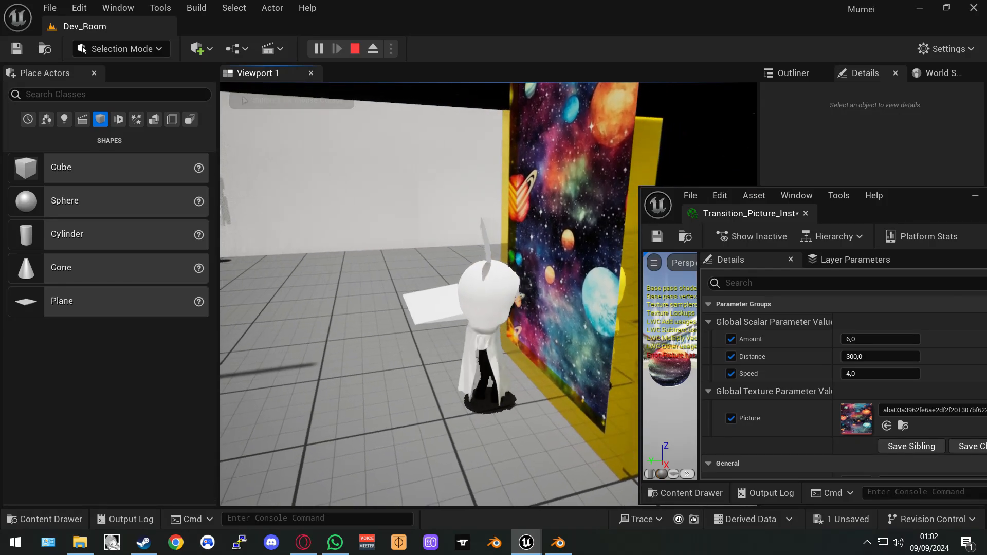
key(s)
key(d)
key(w)
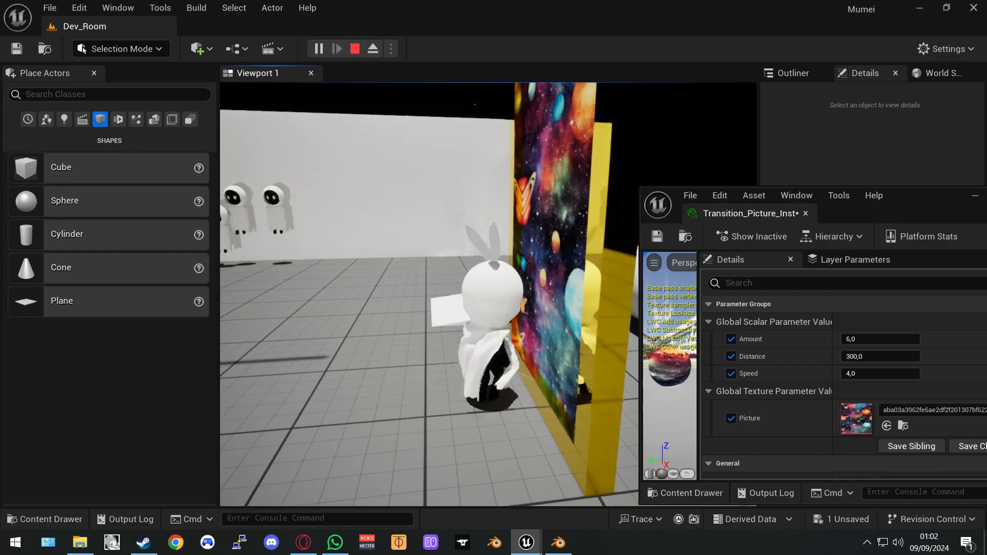
key(a)
key(d)
key(w)
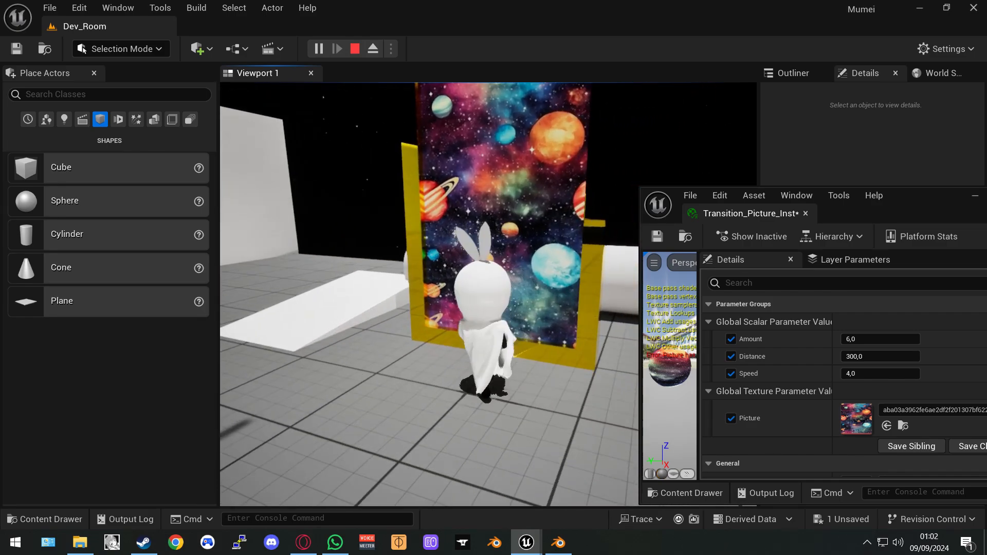
key(s)
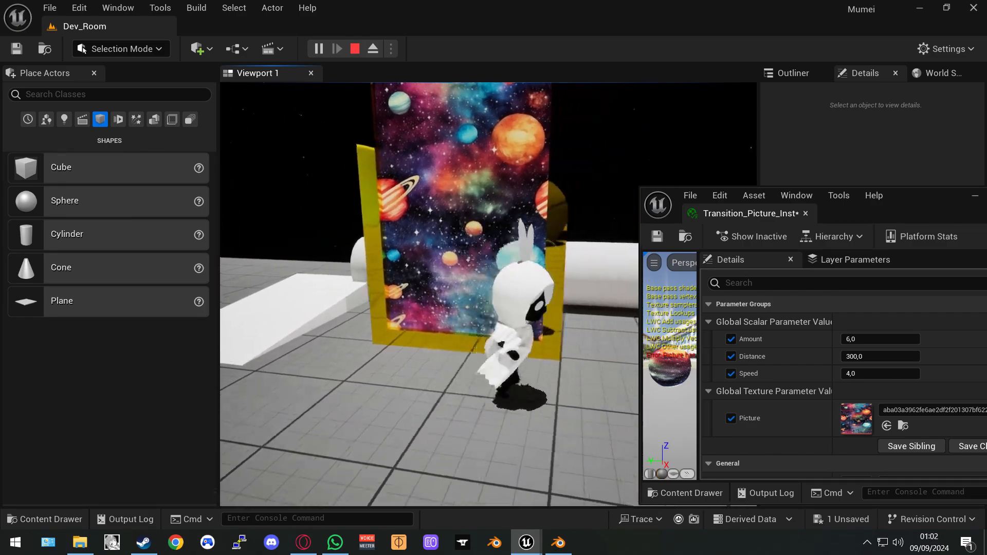
key(w)
key(s)
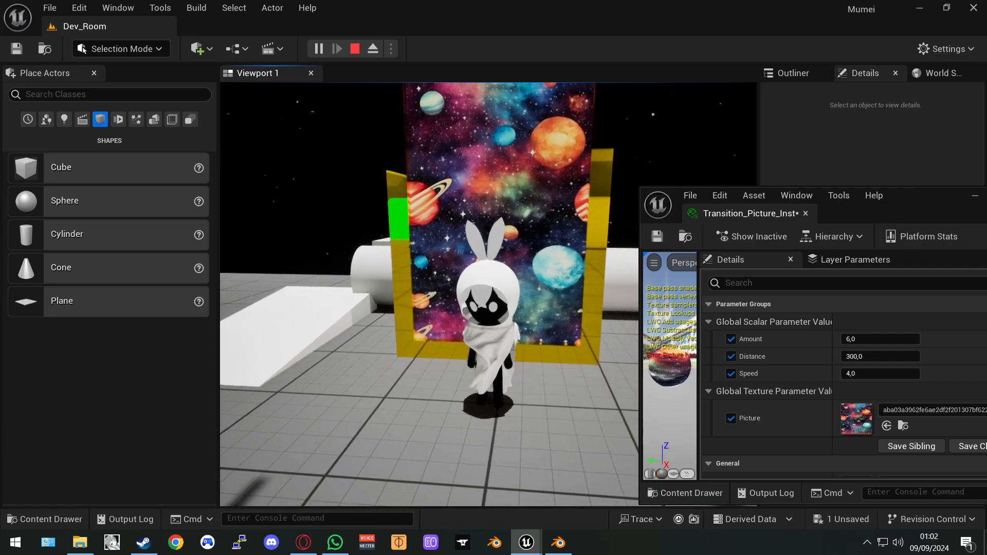
key(d)
key(a)
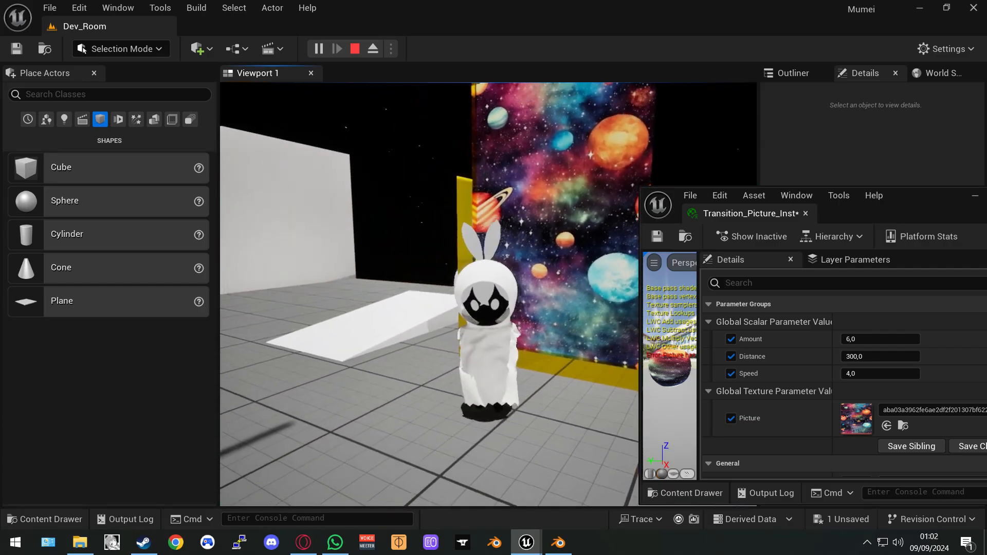
key(w)
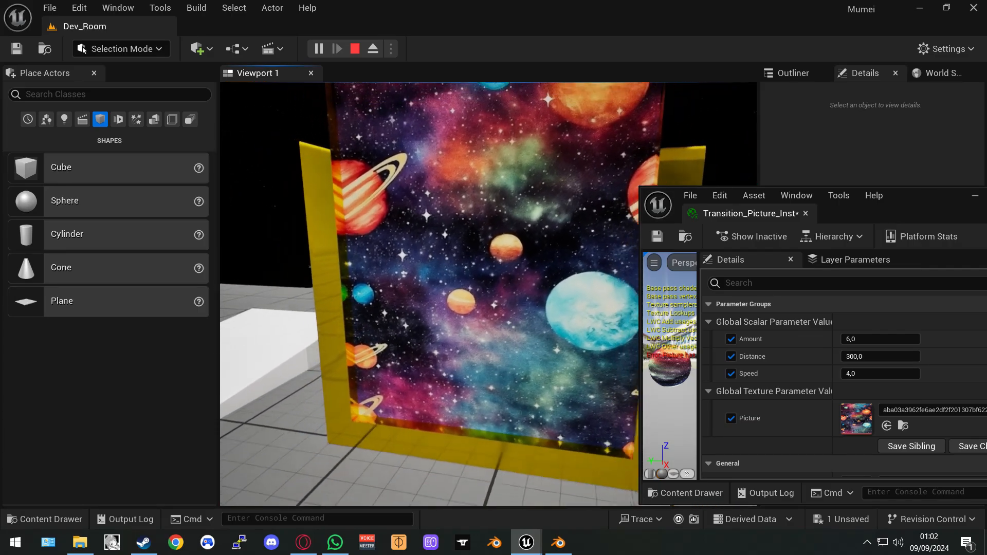
key(s)
key(w)
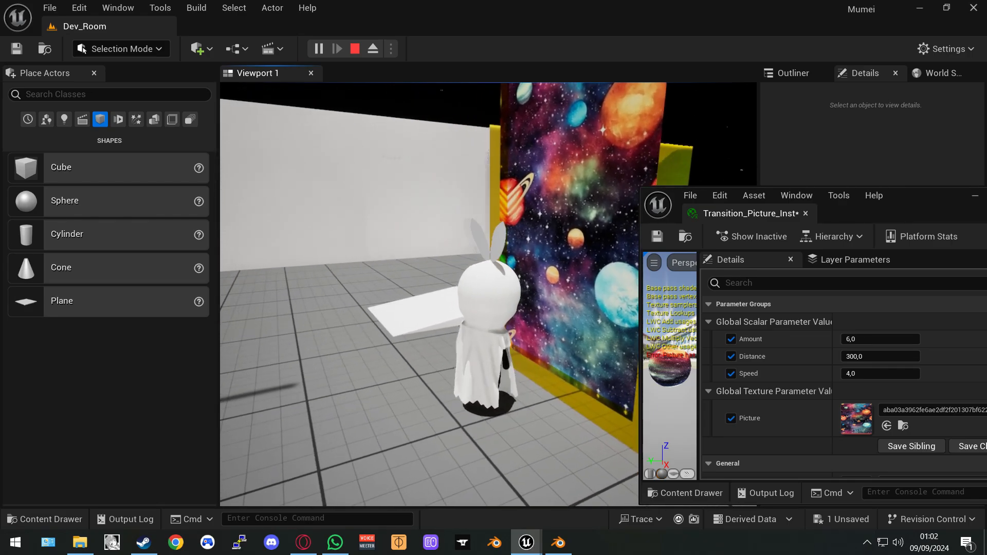
key(d)
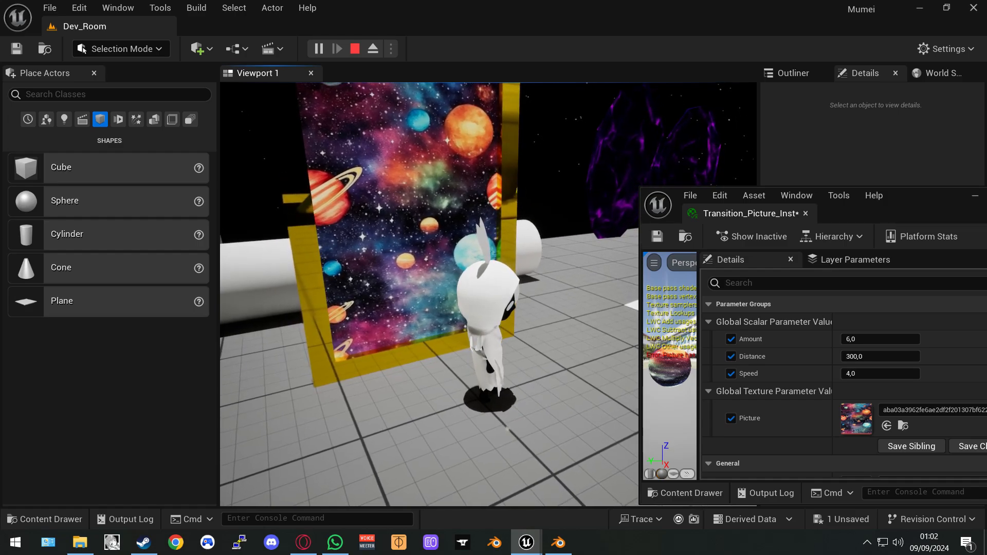
- Eject from the character during play and set the Distance parameter of Transition_Picture_Inst to 50
key(F8)
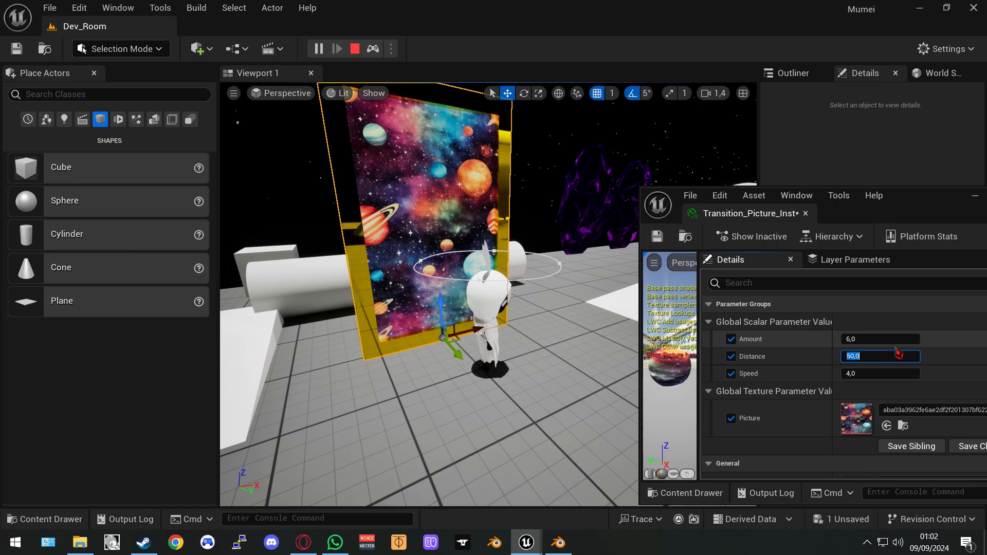
click(596, 190)
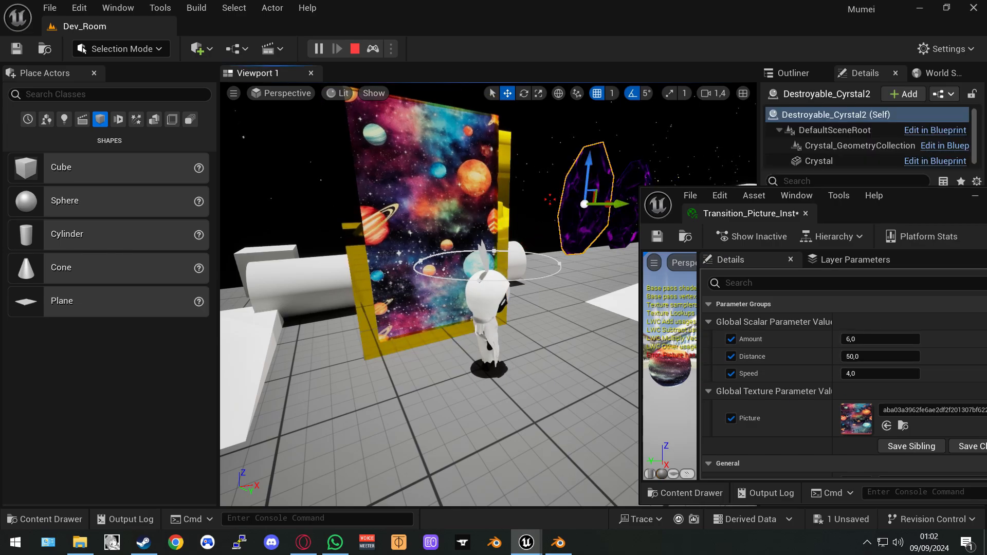
- Take control of the character again and walk it towards and away from the painting to test the 50 Distance, then stop play
click(539, 204)
key(F8)
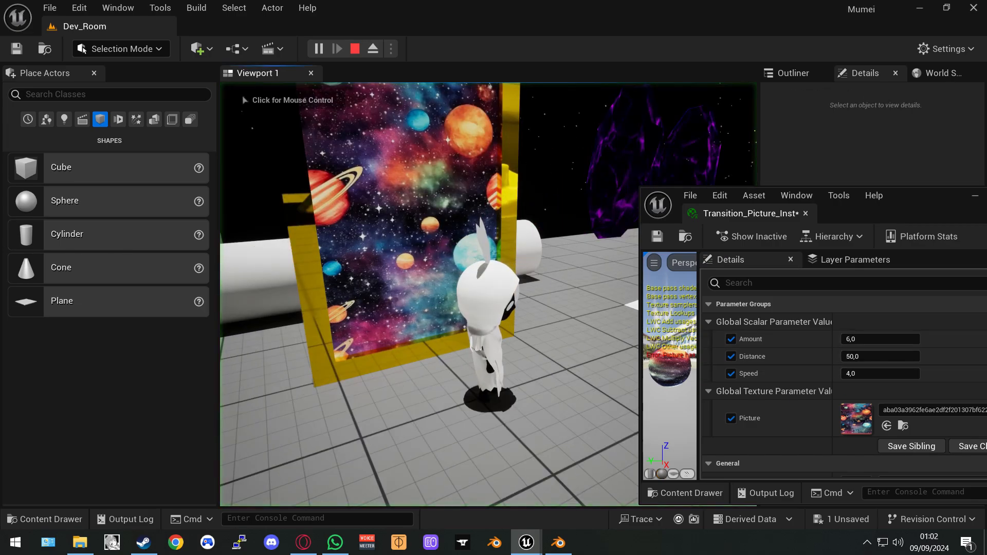
key(w)
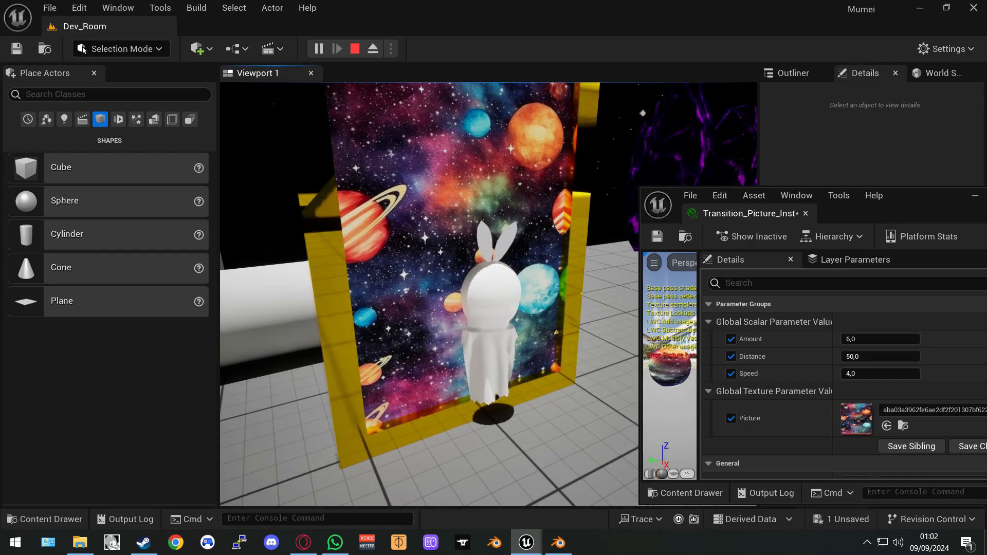
key(s)
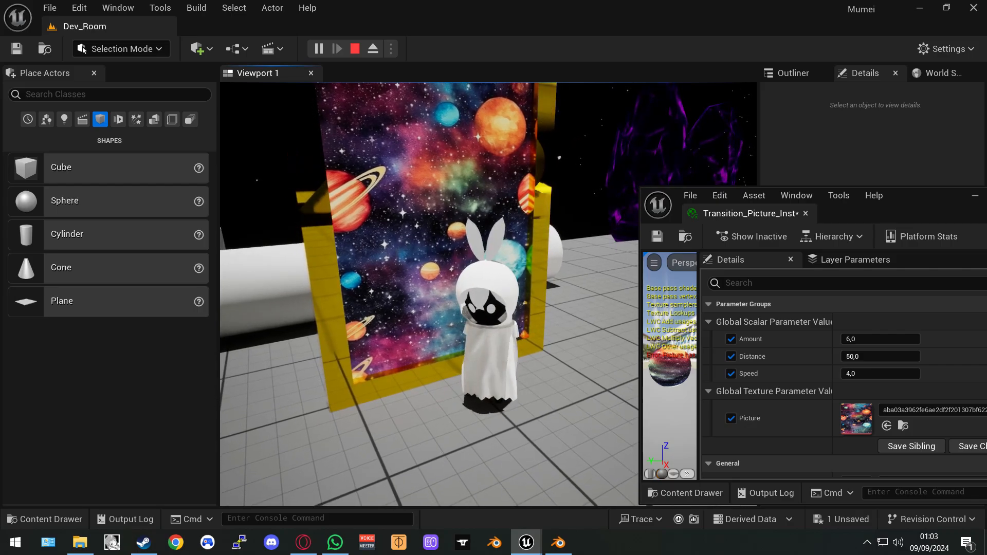
key(Escape)
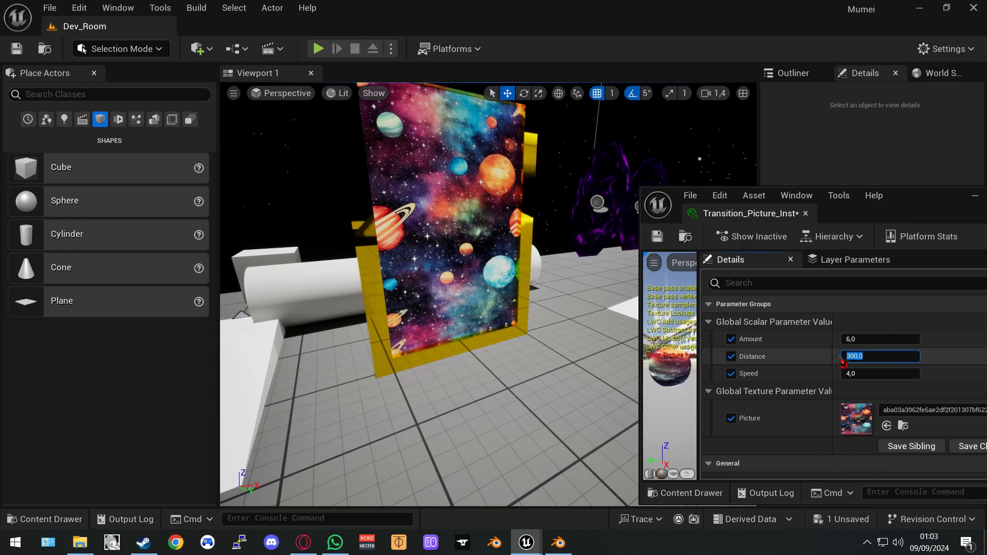
- Play the Dev_Room level again and walk the character up to the painting to test its ripple with Distance 300
click(318, 49)
key(w)
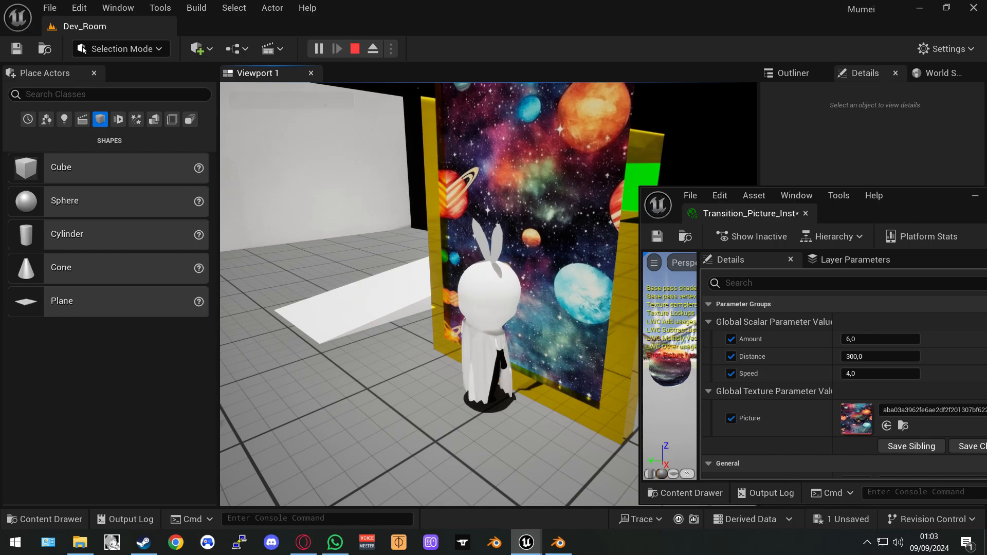
key(Escape)
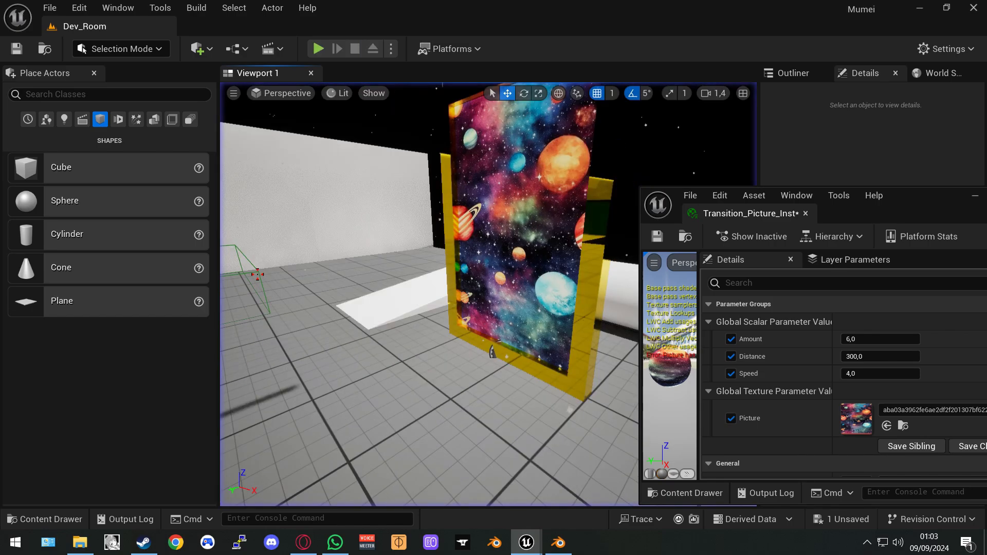
- Return to the Transition_Picture material graph and inspect its Intensity and Character_Position collection parameters
click(575, 478)
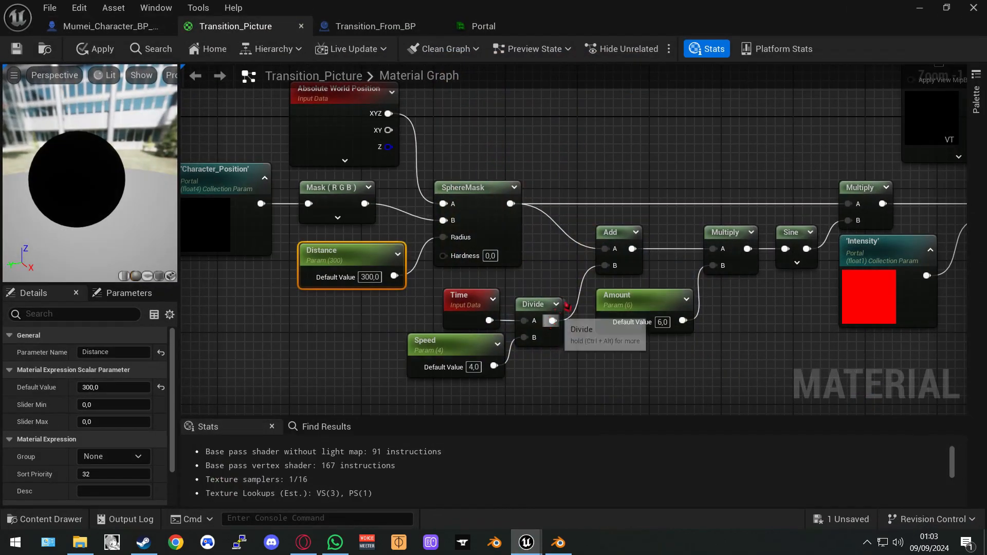
scroll(570, 211, down, 1)
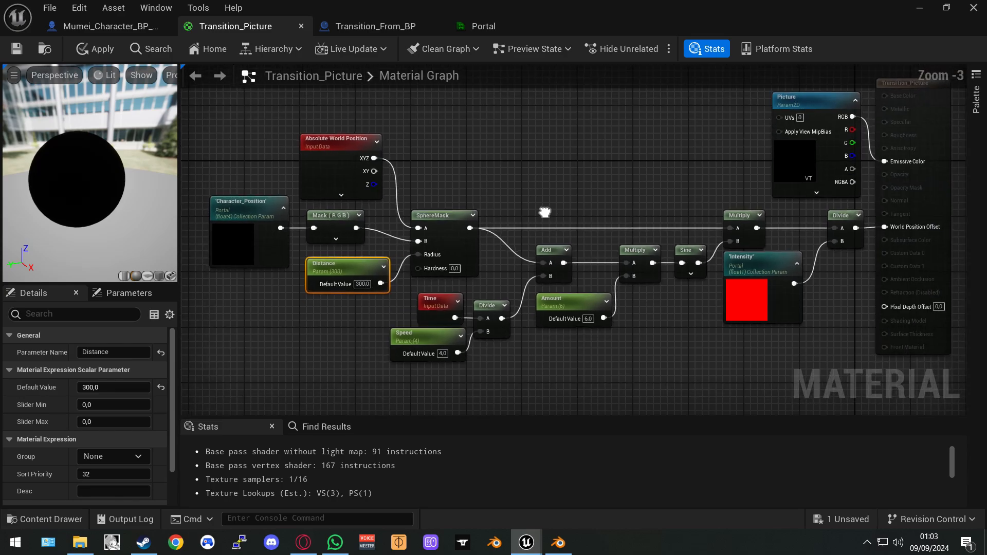
click(766, 290)
click(240, 226)
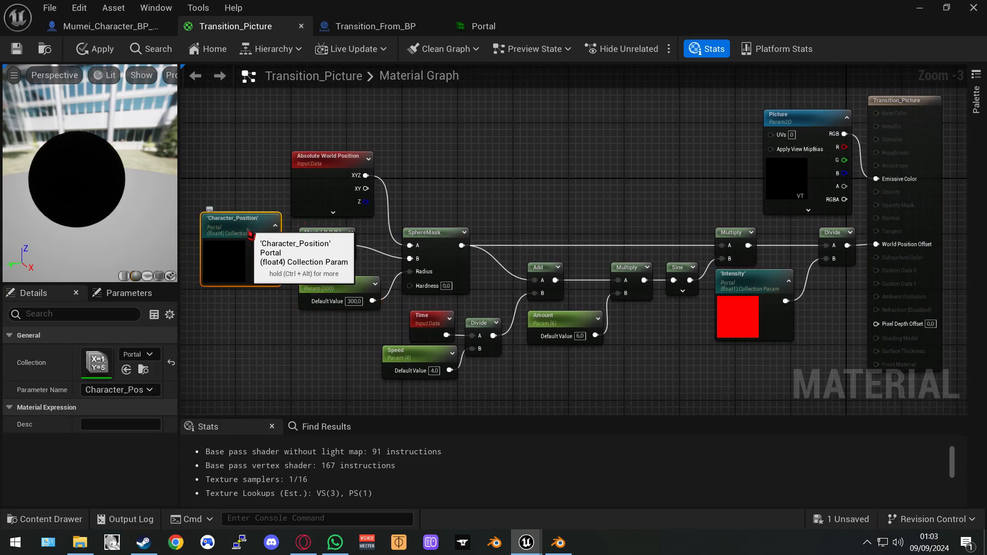
right_drag(571, 186, 559, 186)
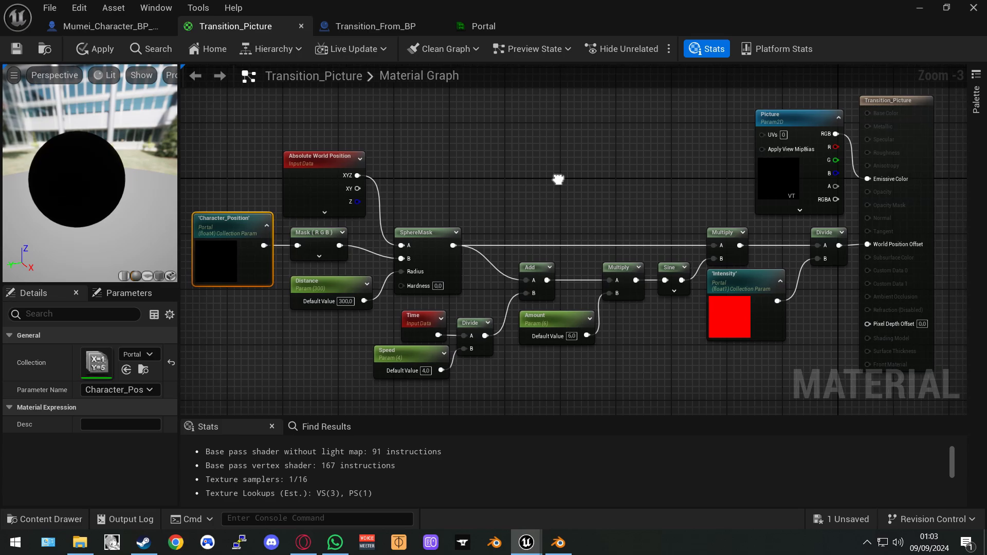
- Inspect the Transition_Picture output node's Unlit shading model and Two Sided settings, and its World Position Offset input
click(891, 114)
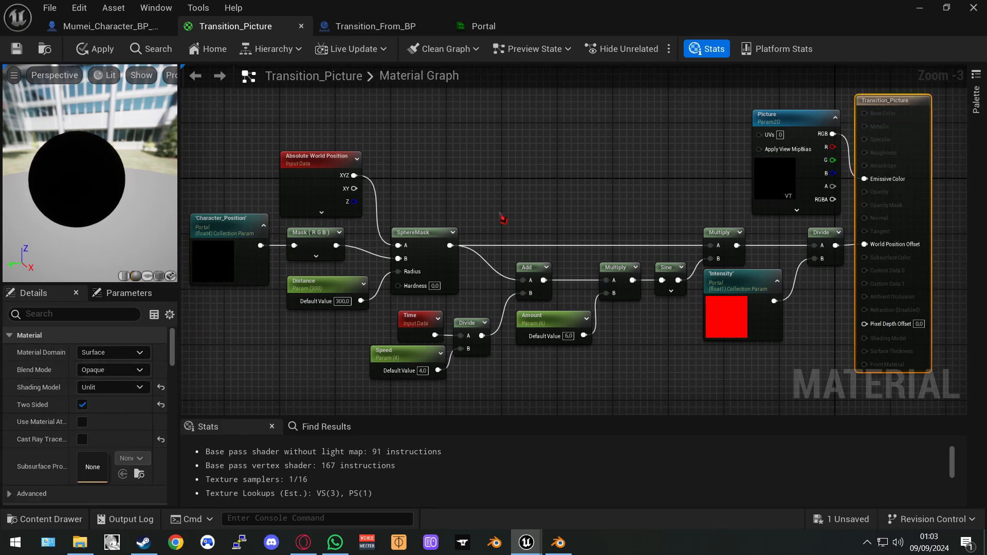
right_drag(558, 211, 529, 213)
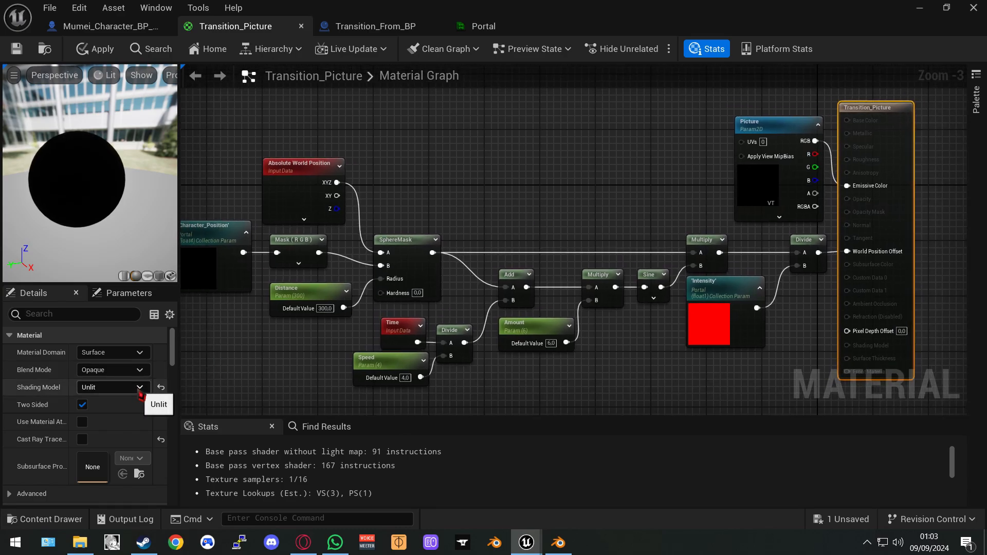
right_drag(595, 196, 600, 197)
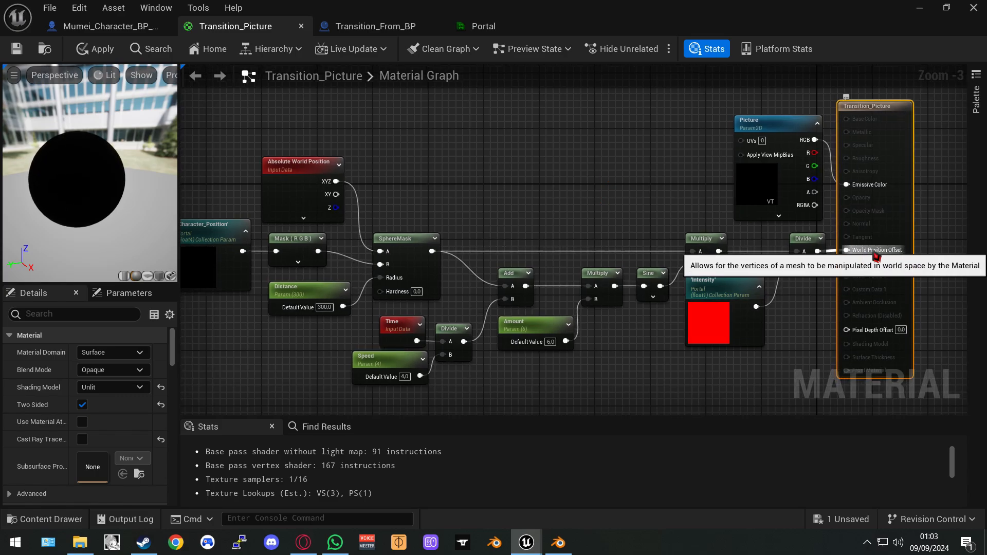
click(678, 197)
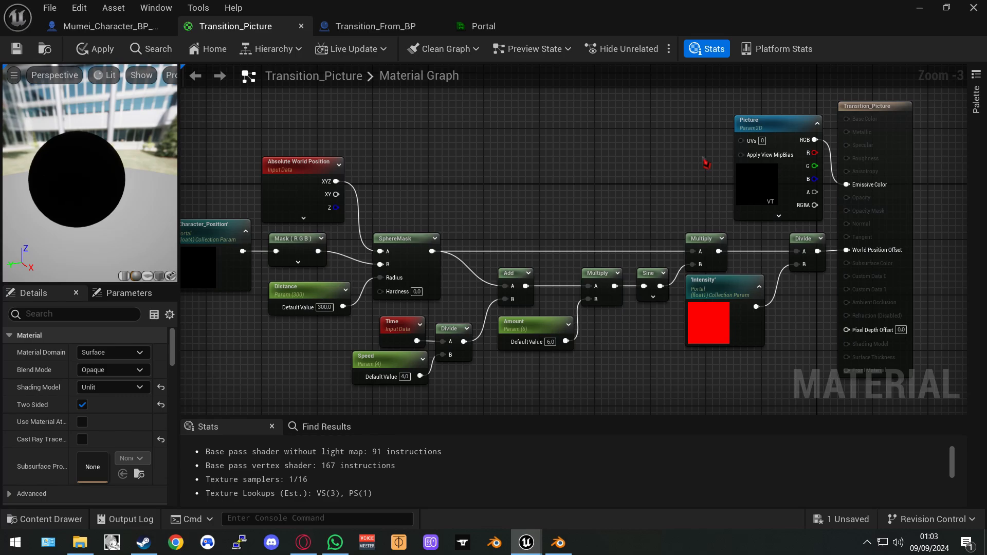
- Move the Picture texture parameter node further from the output node, keeping it above the Multiply and Intensity nodes
drag(759, 128, 709, 135)
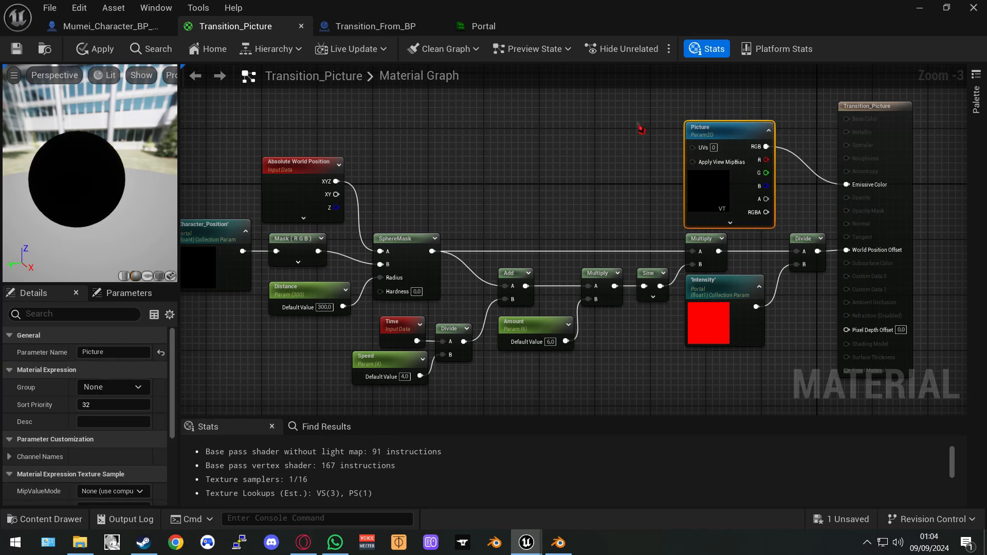
right_drag(637, 124, 646, 160)
drag(726, 161, 727, 129)
click(651, 145)
right_drag(652, 145, 628, 138)
- Inspect the Picture texture parameter that feeds the material's Emissive Color
click(712, 125)
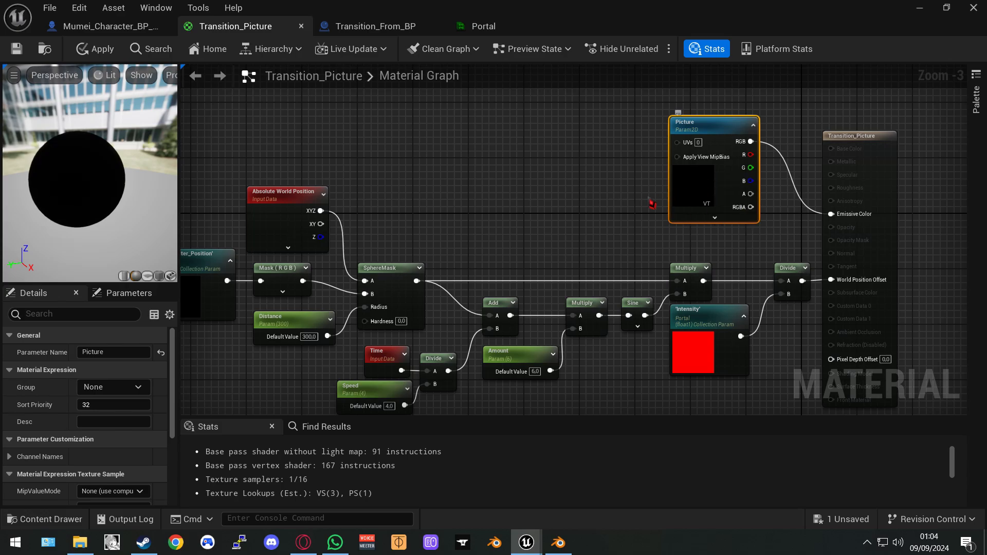
right_drag(652, 204, 574, 201)
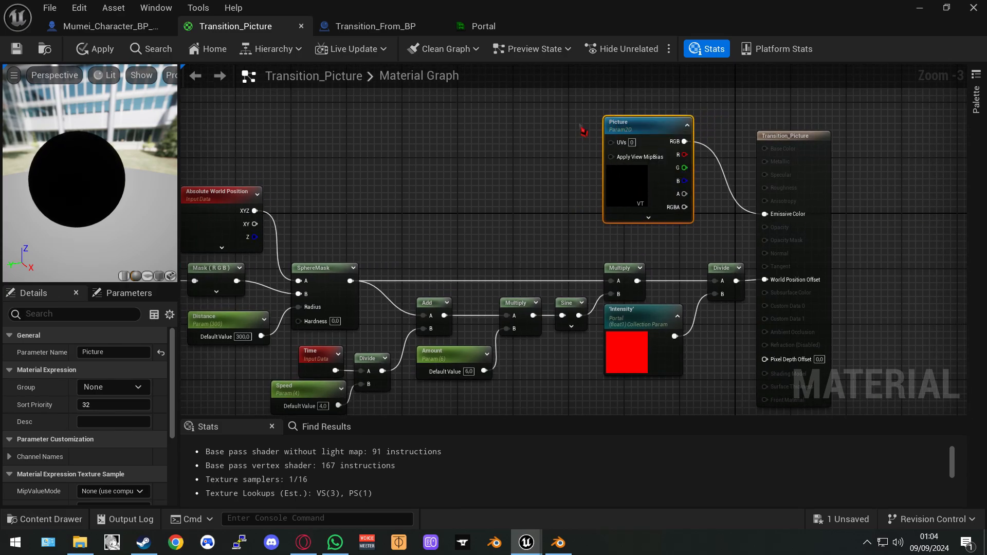
right_drag(593, 168, 623, 179)
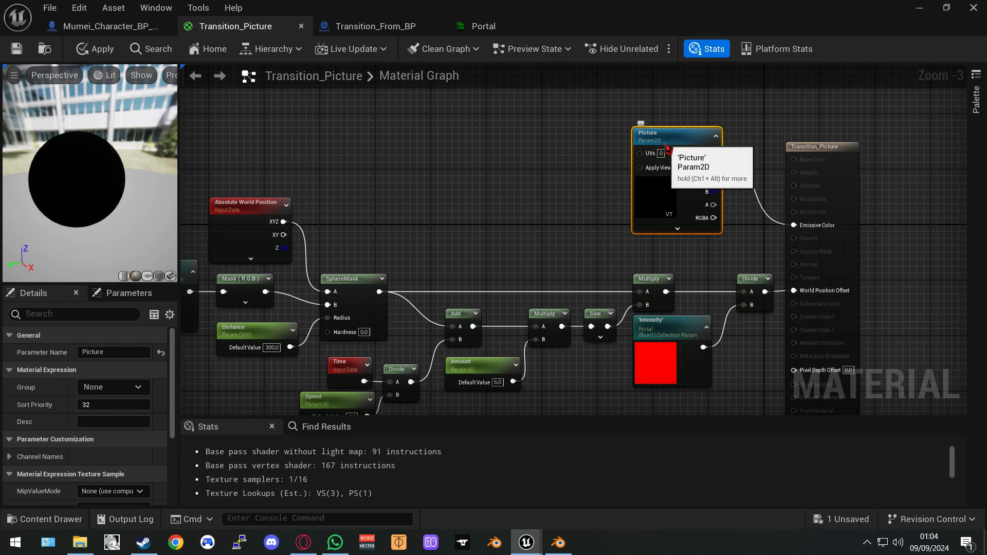
right_drag(551, 184, 594, 184)
right_drag(617, 216, 606, 189)
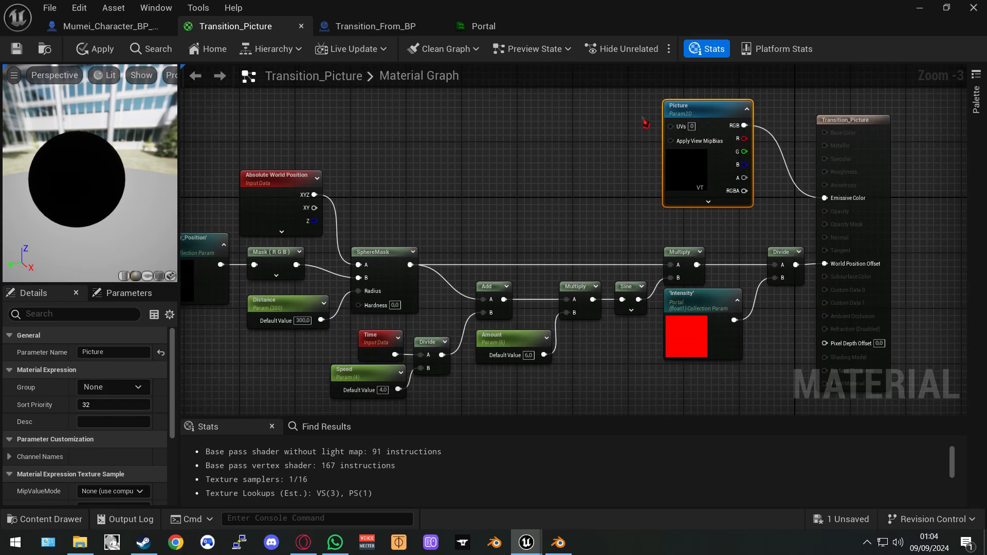
right_drag(572, 159, 584, 162)
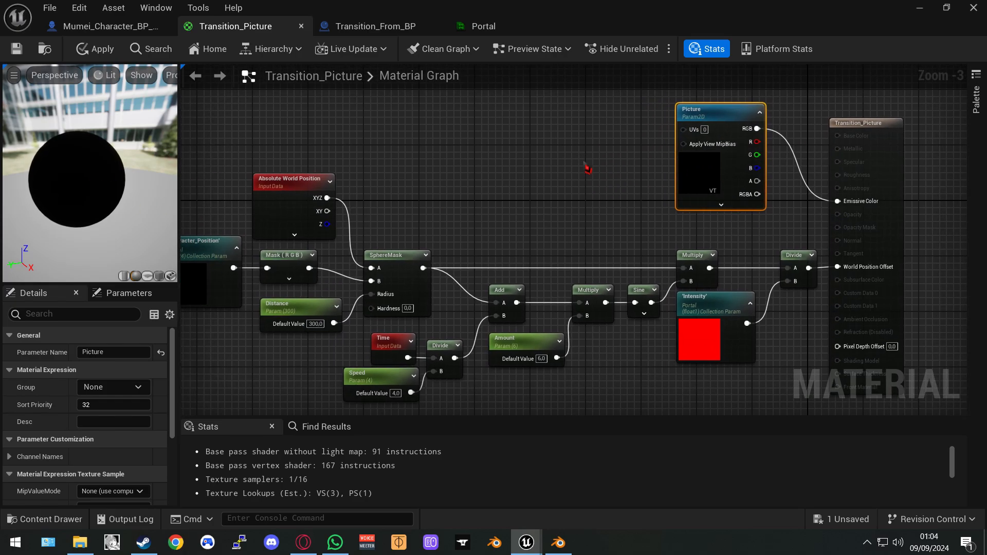
- Review the Transition_Picture_Inst instance in the Doors folder and the material's Character_Position and Intensity collection parameters
click(46, 519)
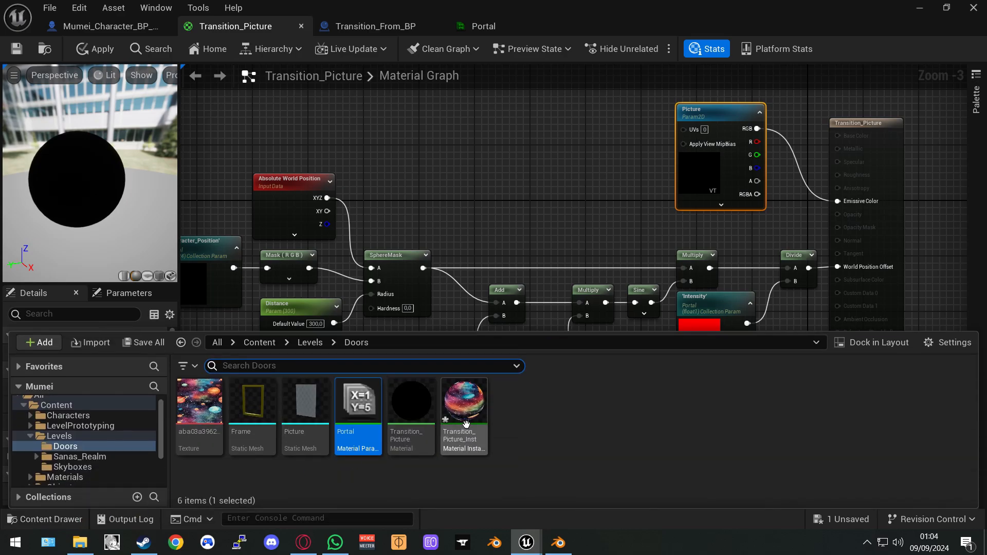
click(551, 199)
right_drag(549, 161, 570, 171)
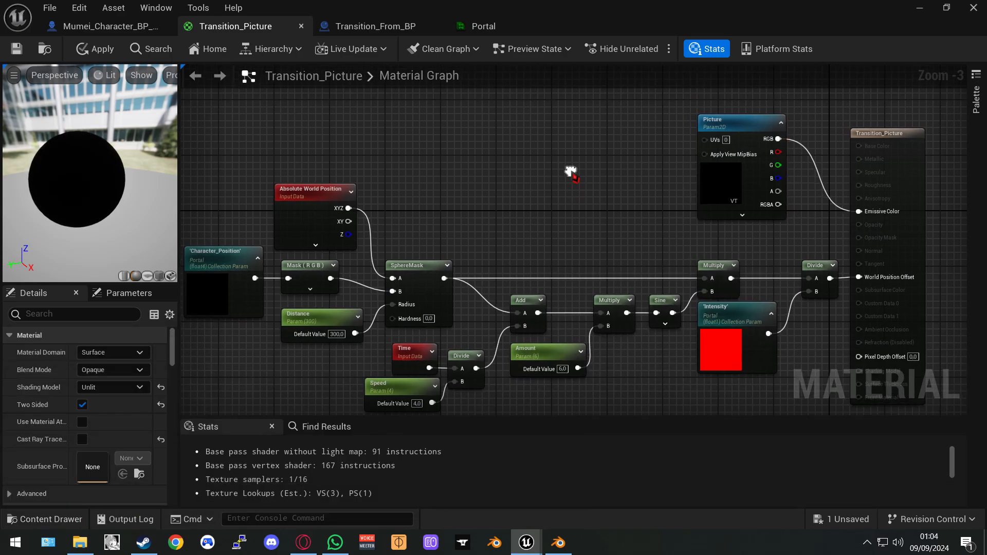
click(45, 519)
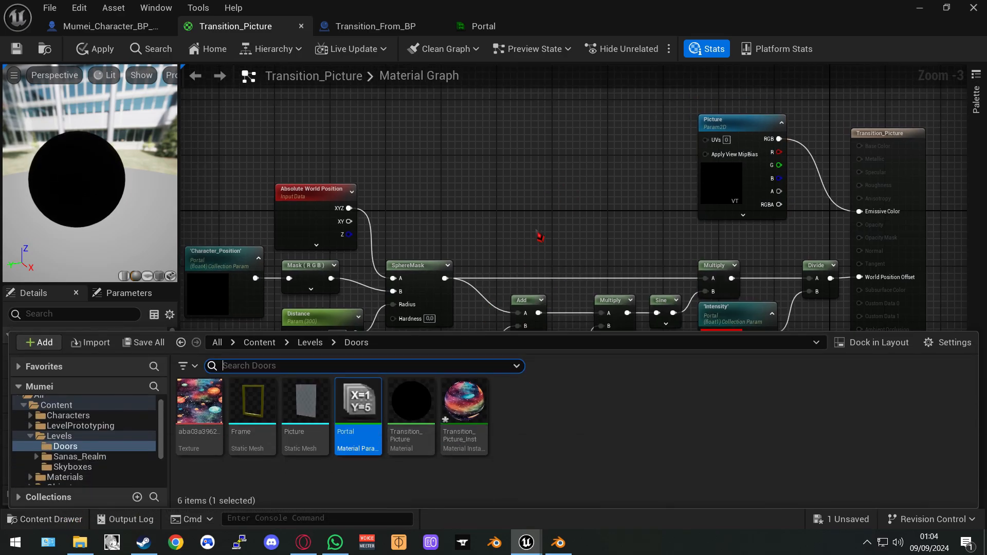
click(540, 229)
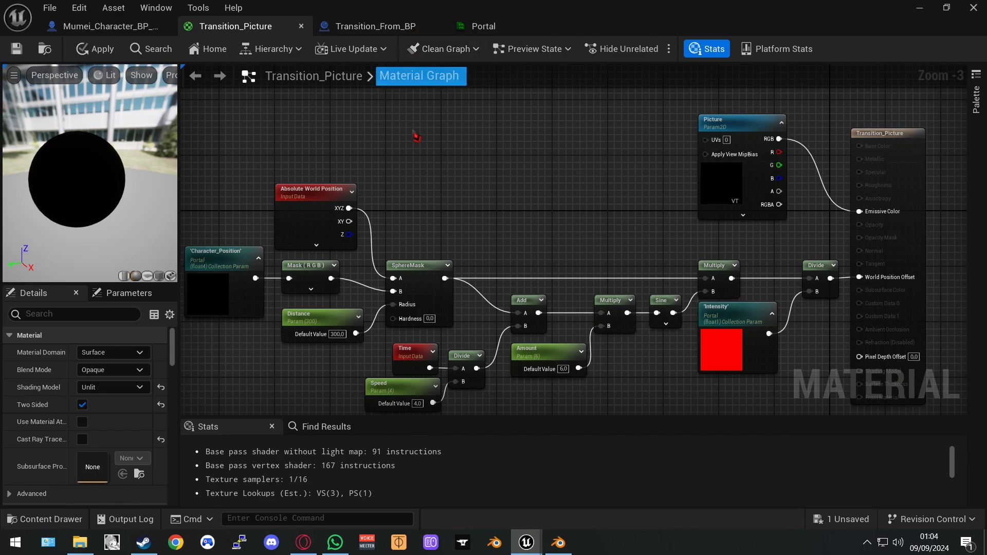
click(239, 258)
click(741, 326)
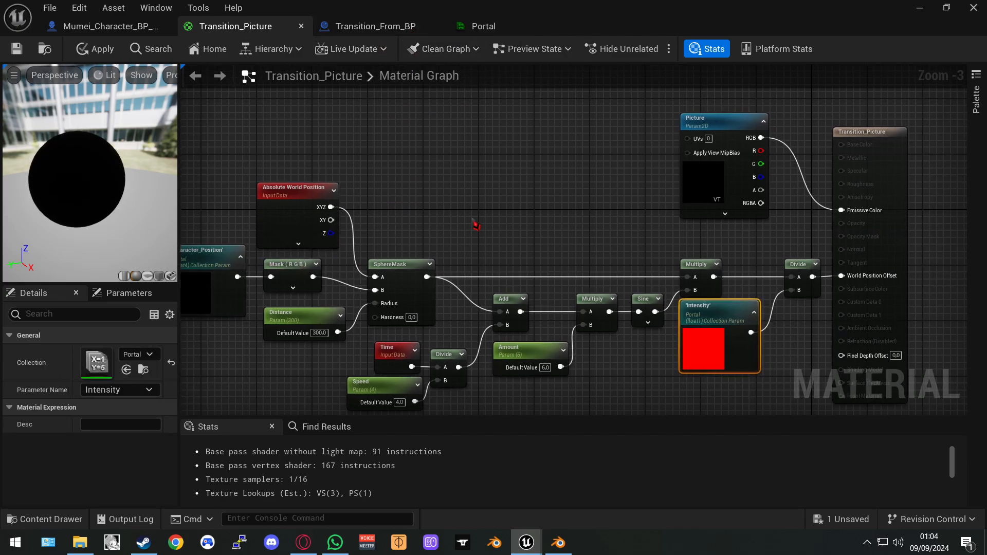
- Switch to the Mumei_Character_BP_V2 Blueprint and locate the Portal collapsed graph among the Tick Events in its Event Graph
click(110, 26)
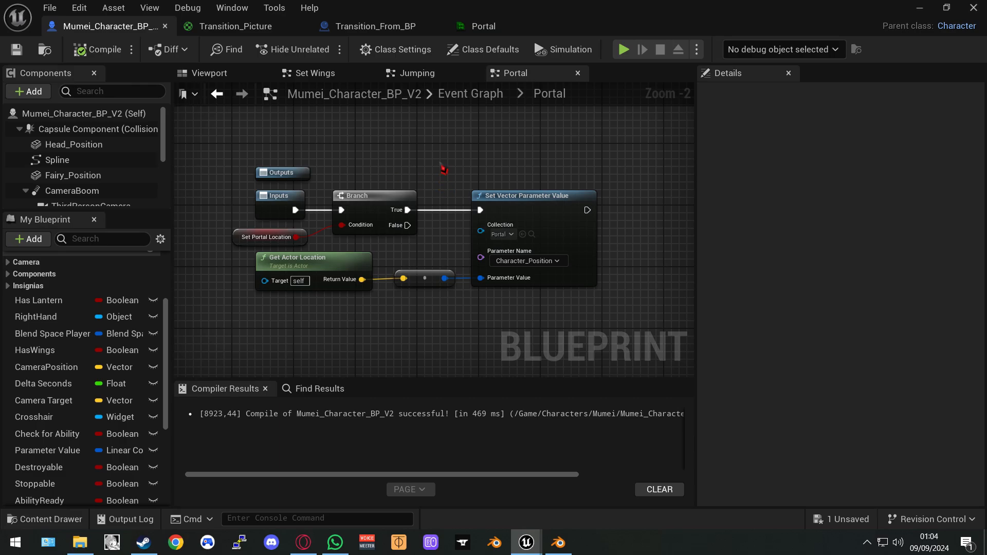
right_drag(442, 168, 466, 166)
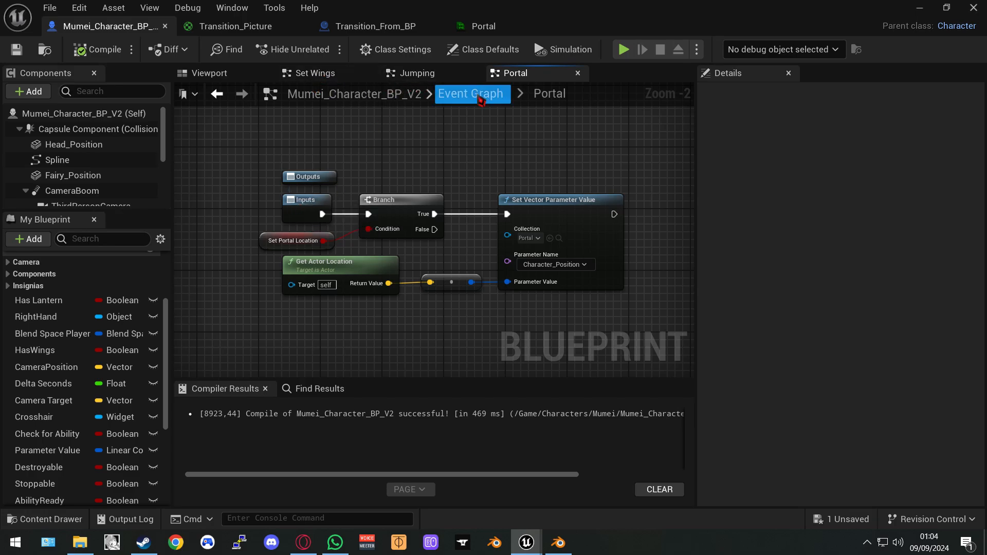
click(471, 93)
right_drag(401, 202, 423, 221)
scroll(422, 221, up, 9)
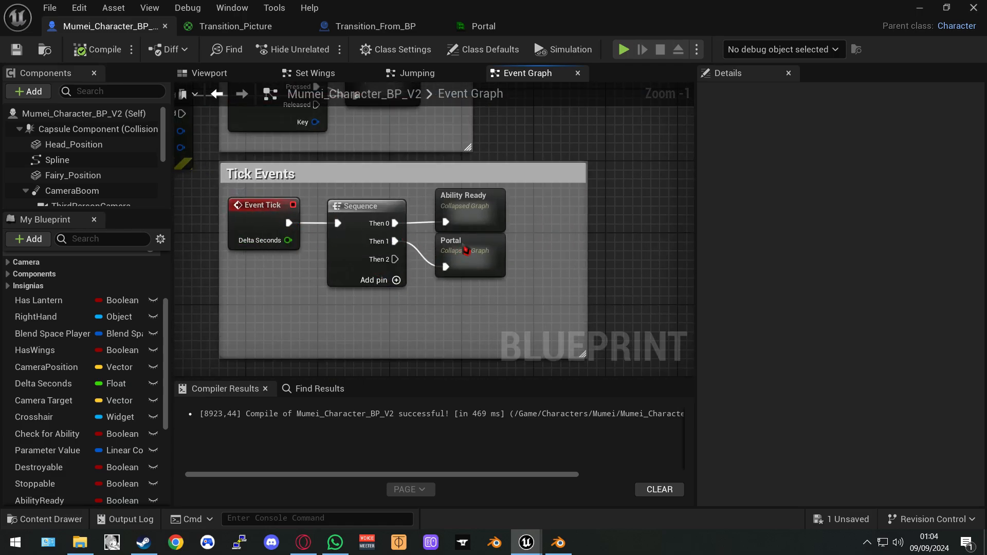
- Open the Portal collapsed graph and examine its Set Vector Parameter Value node and Set Portal Location variable
double_click(471, 255)
scroll(463, 278, down, 2)
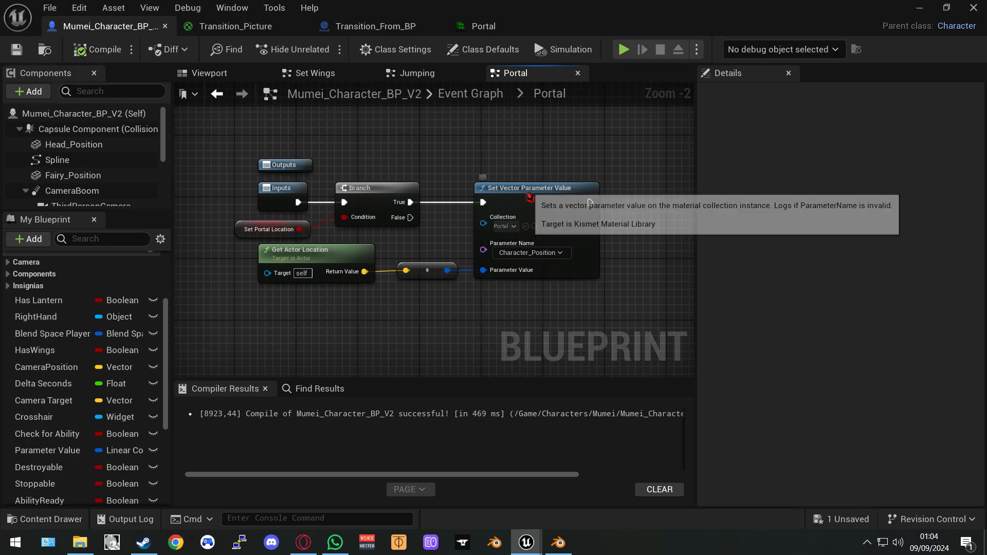
click(525, 206)
click(442, 314)
mouse_move(441, 313)
right_down()
mouse_move(460, 315)
mouse_move(436, 319)
right_up()
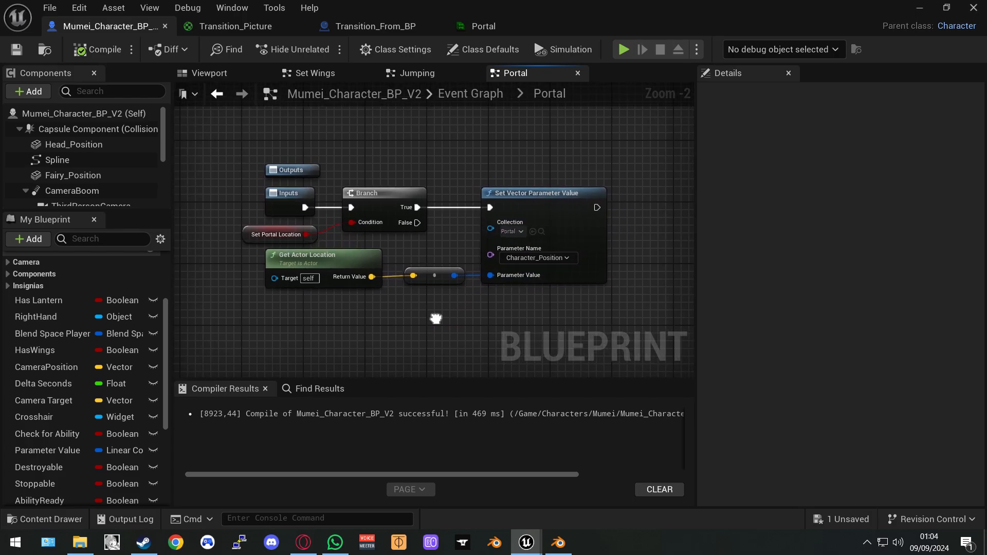
click(254, 235)
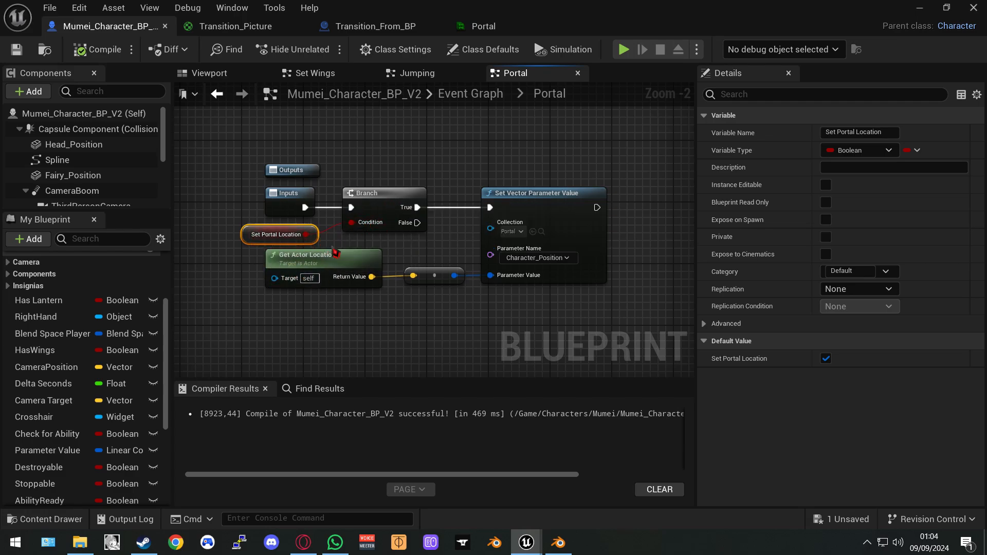
right_drag(440, 329, 420, 301)
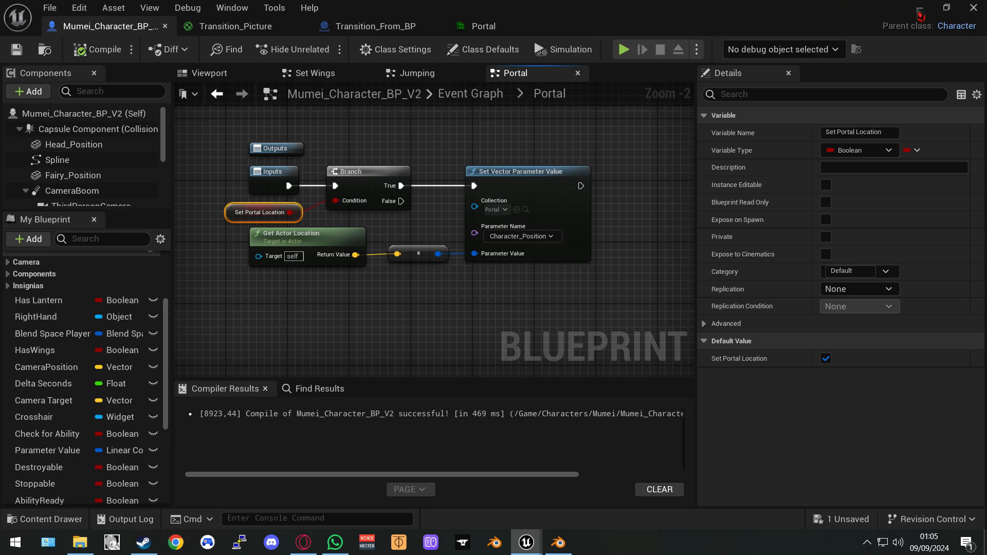
- Play-test the Dev_Room level, moving the character back and forth through the painting portal to check its ripple, and end the session
click(918, 10)
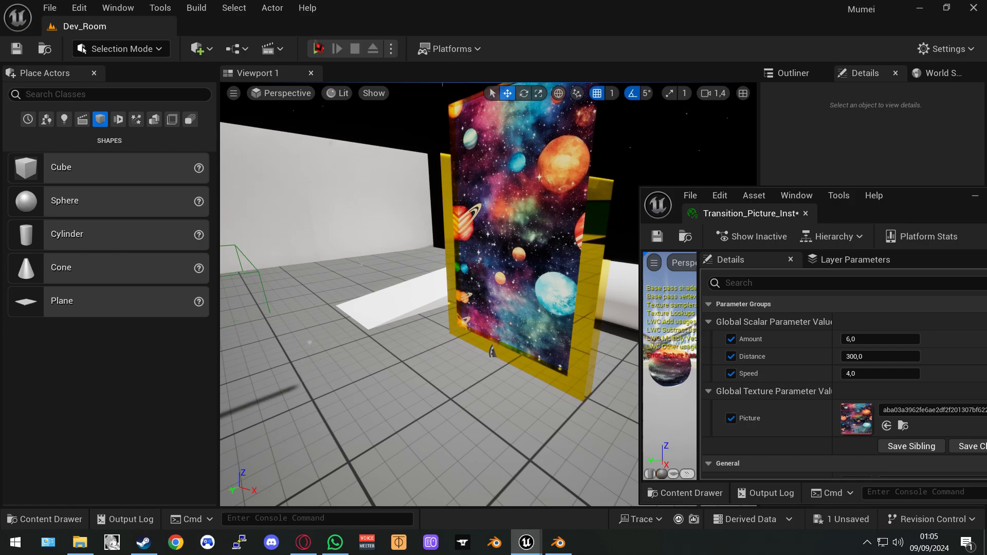
click(318, 48)
click(486, 288)
key(w)
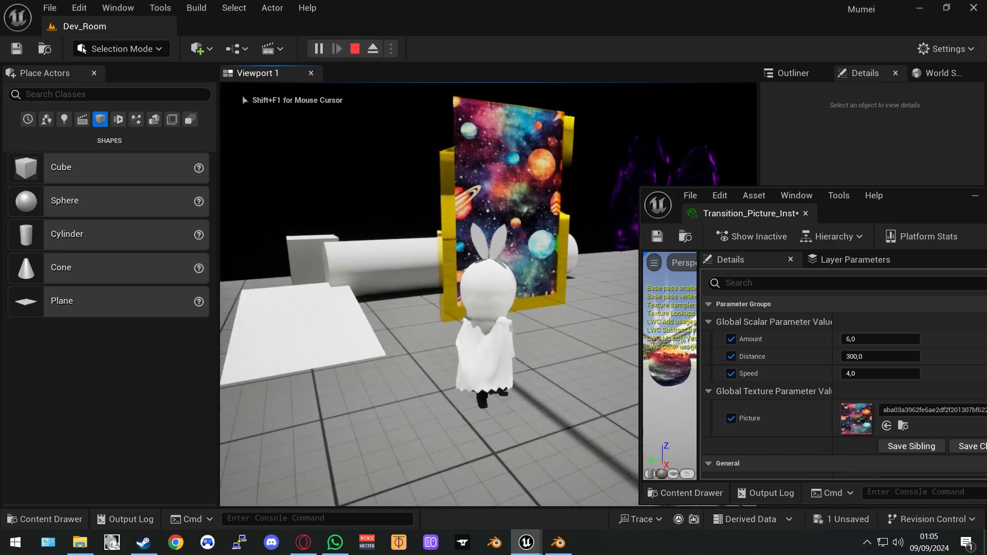
key(s)
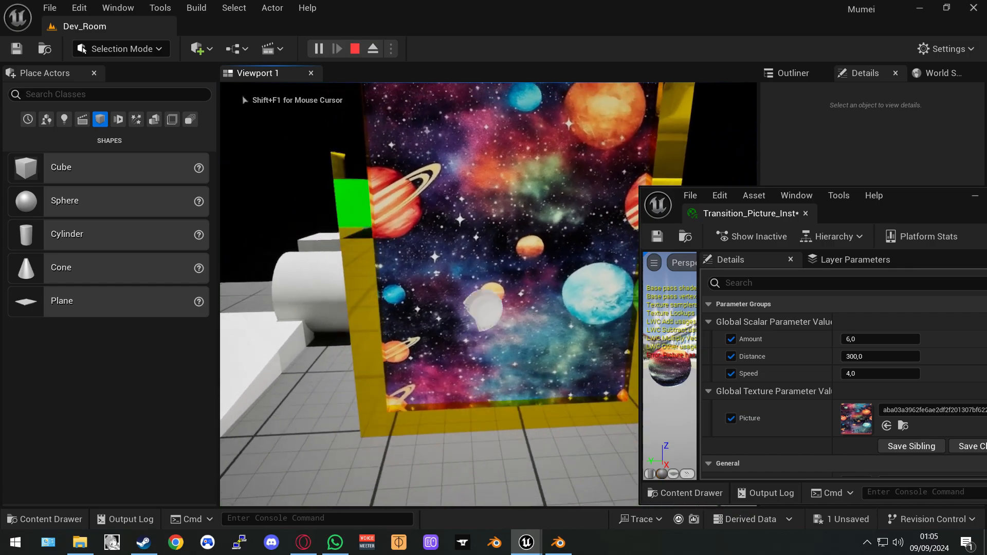
key(w)
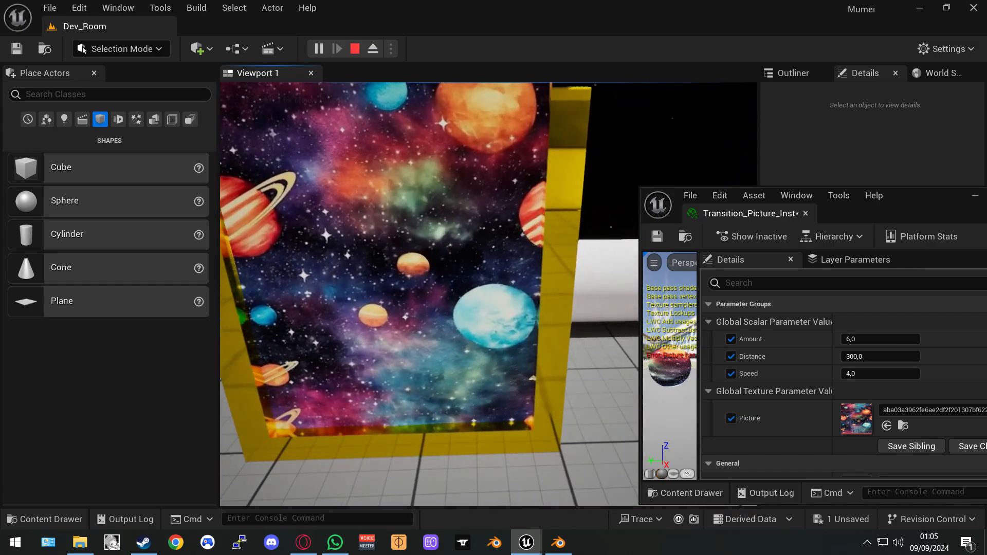
key(s)
key(w)
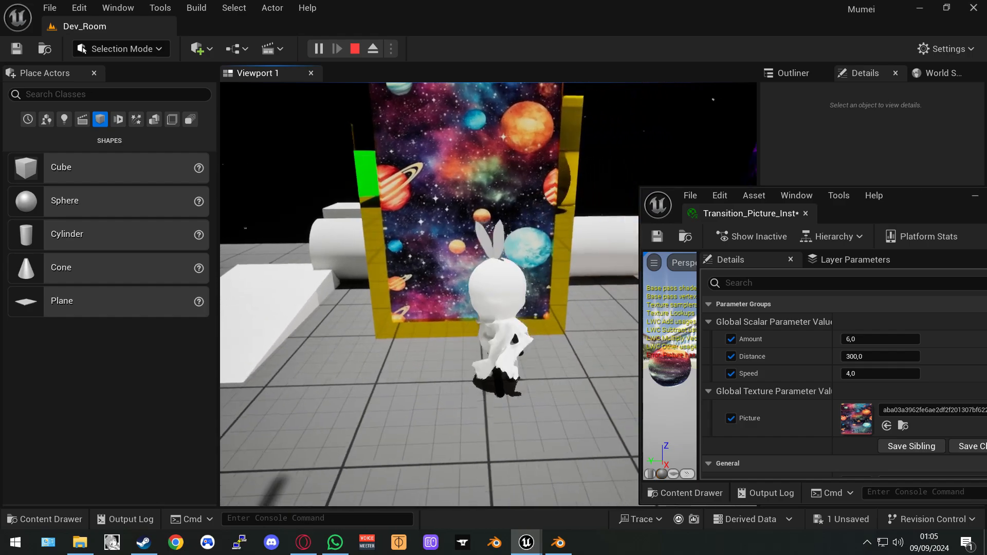
key(s)
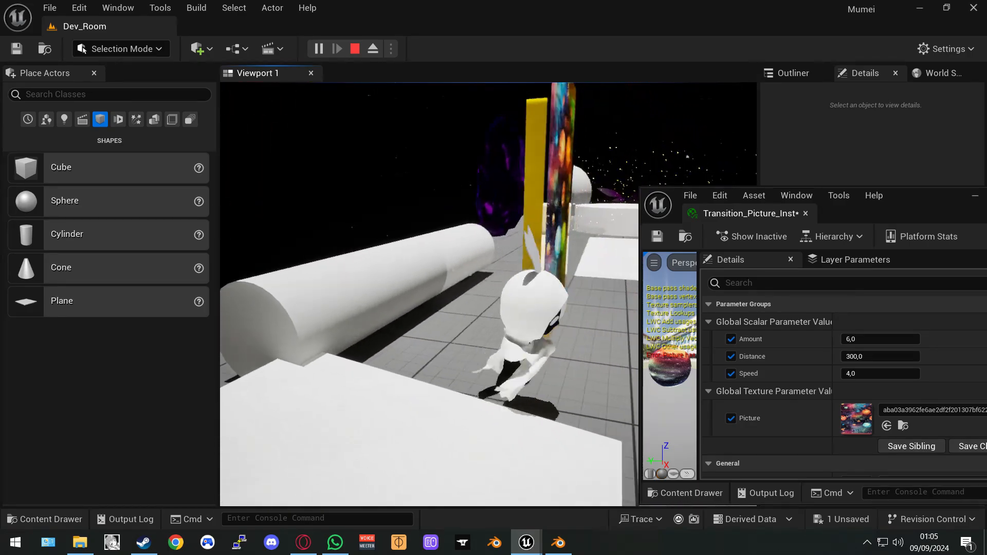
key(w)
key(w)
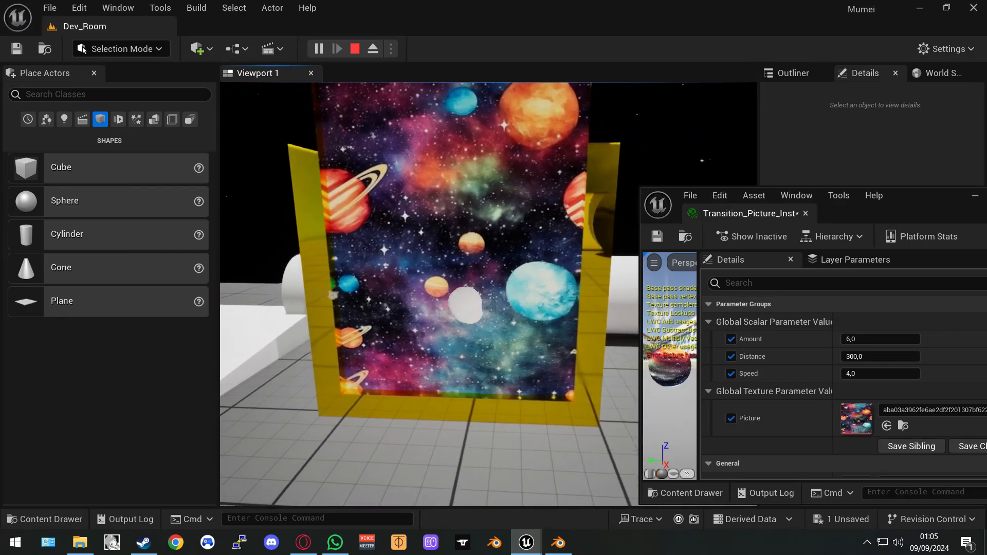
key(s)
key(w)
key(w)
key(s)
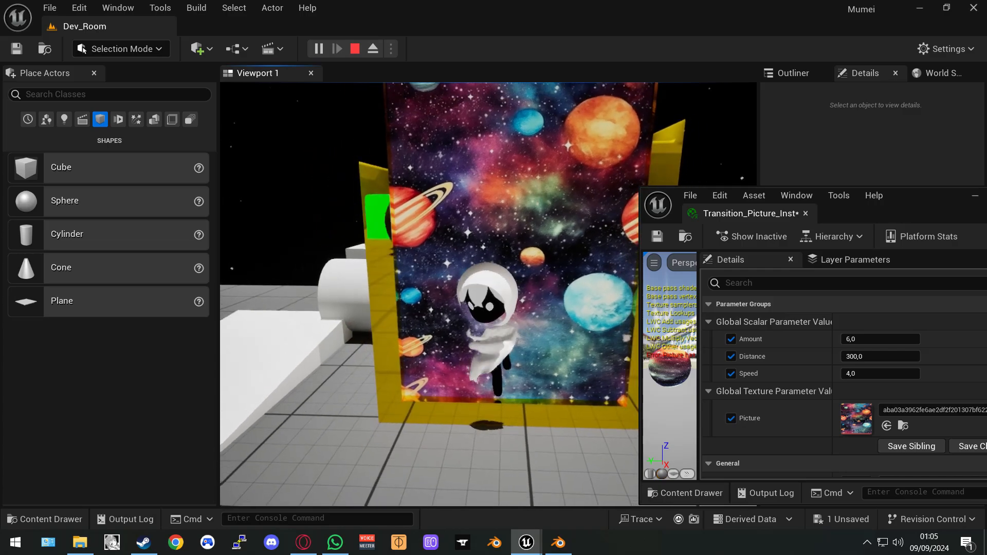
key(w)
key(s)
key(w)
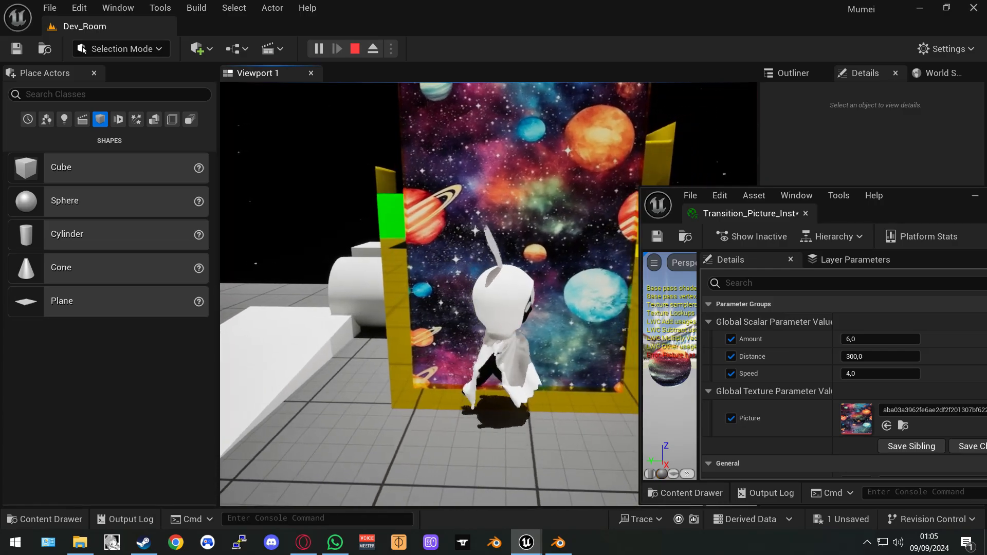
key(s)
key(d)
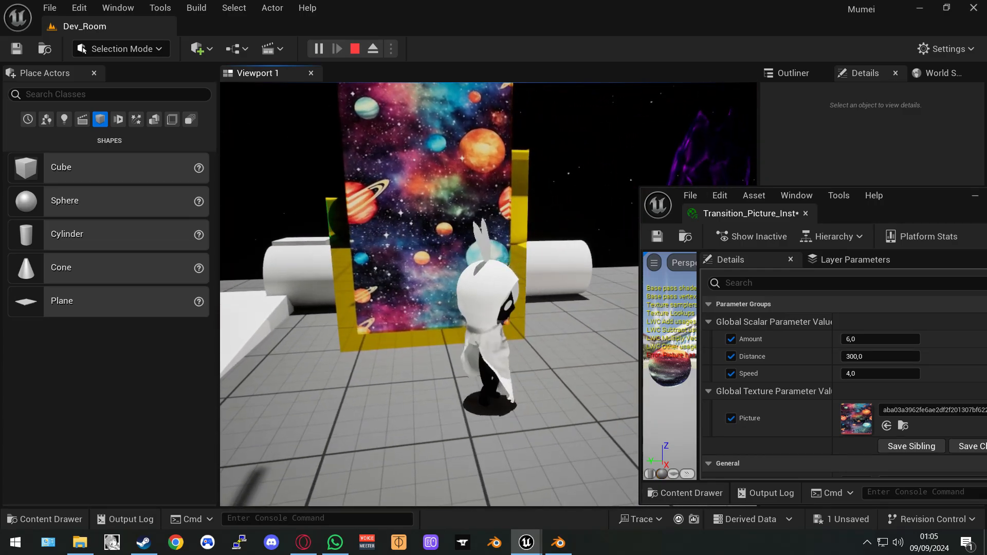
key(s)
key(w)
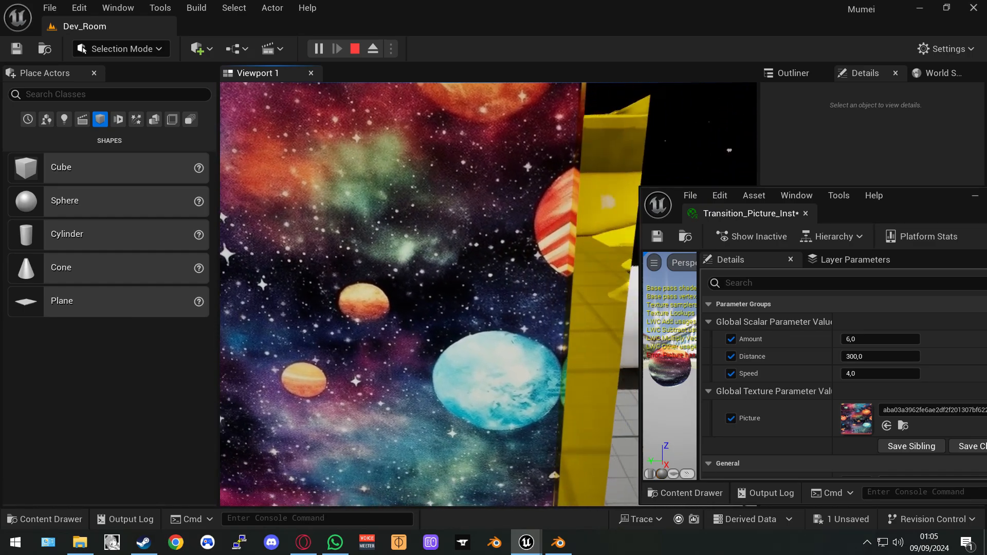
key(s)
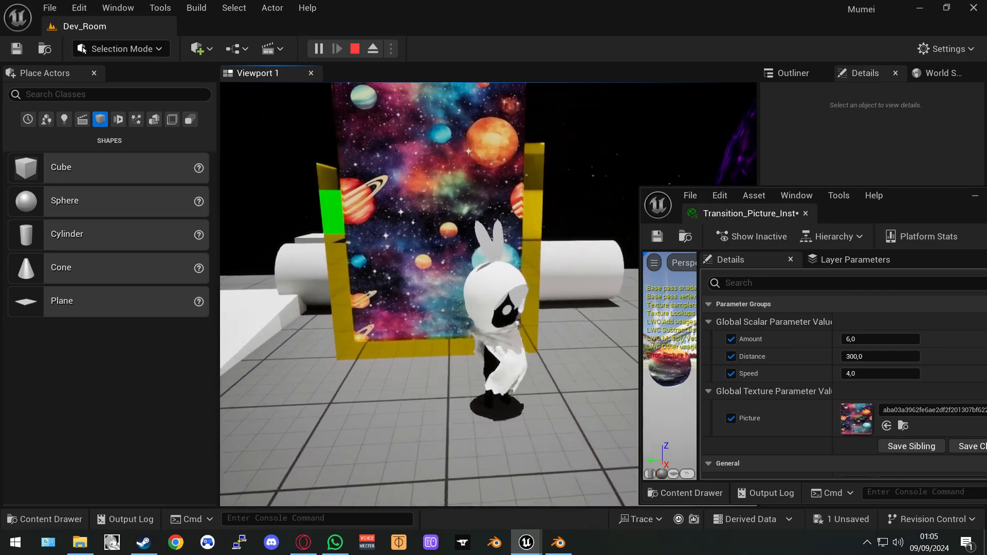
key(Escape)
- Return to the character Blueprint's Portal graph, review the Get Actor Location and Set Vector Parameter Value nodes, and compile the Blueprint
click(525, 548)
click(531, 478)
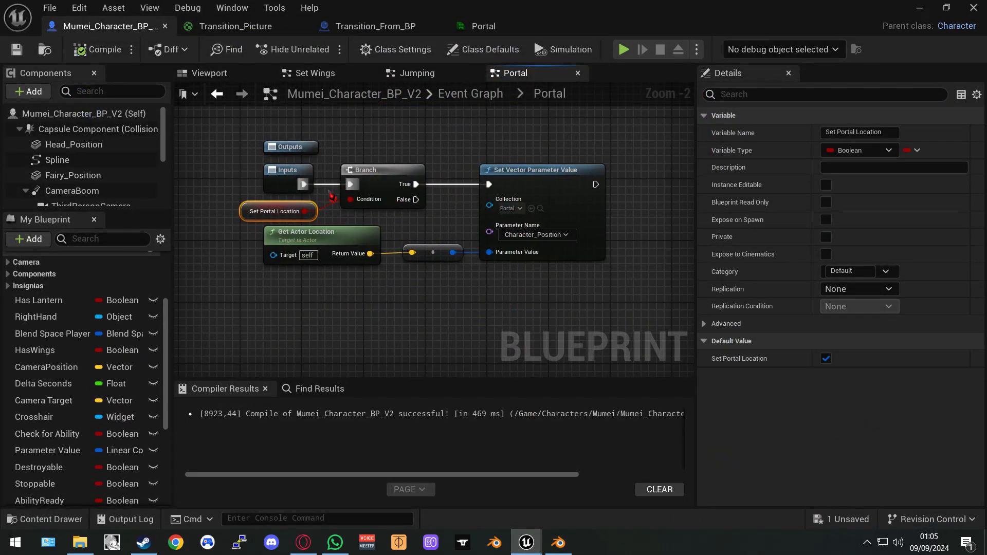
click(316, 243)
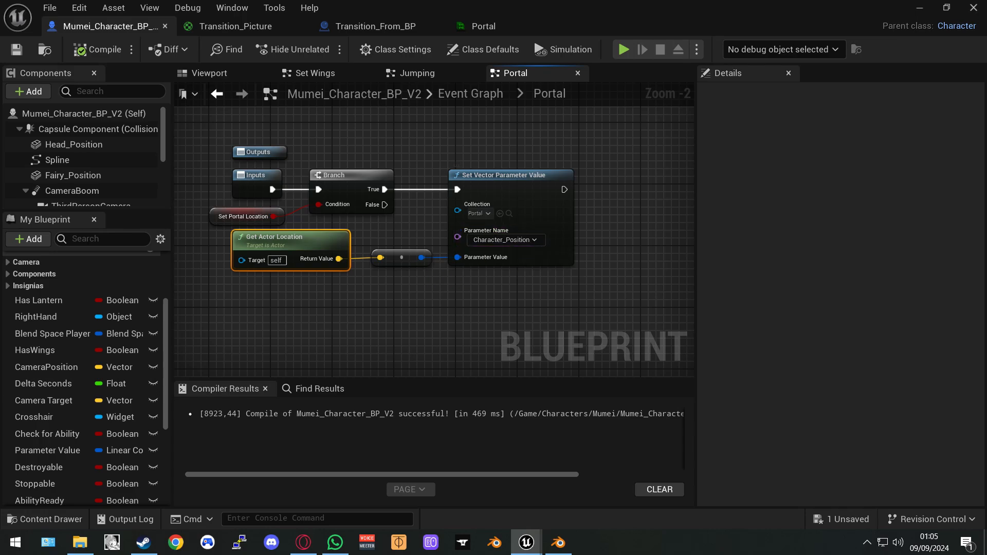
right_drag(435, 218, 478, 230)
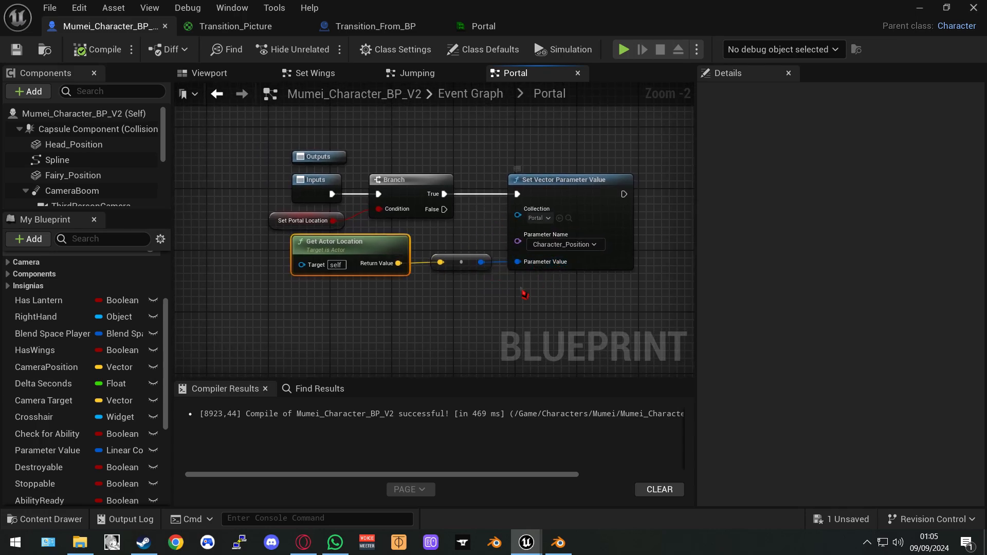
right_drag(520, 288, 510, 295)
click(568, 190)
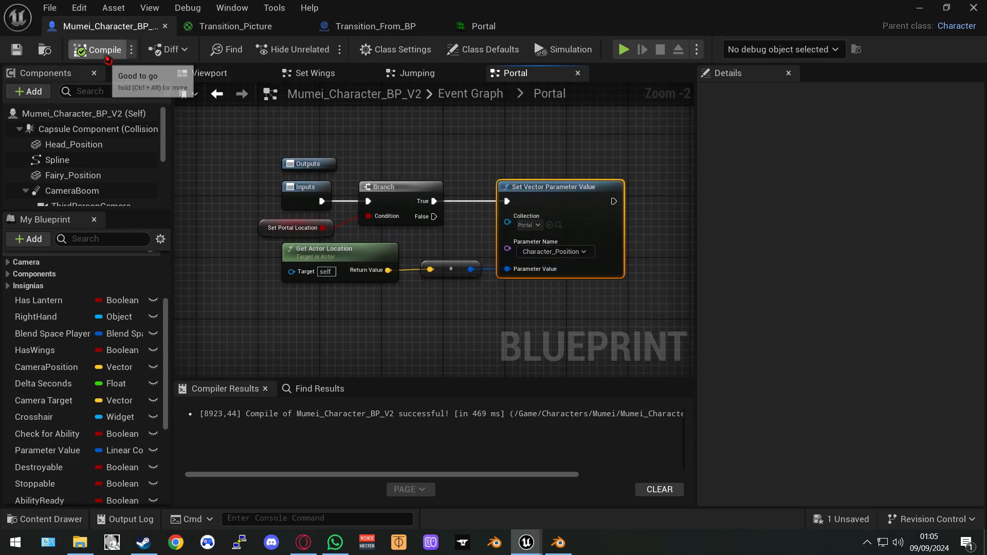
click(77, 49)
right_drag(297, 193, 324, 186)
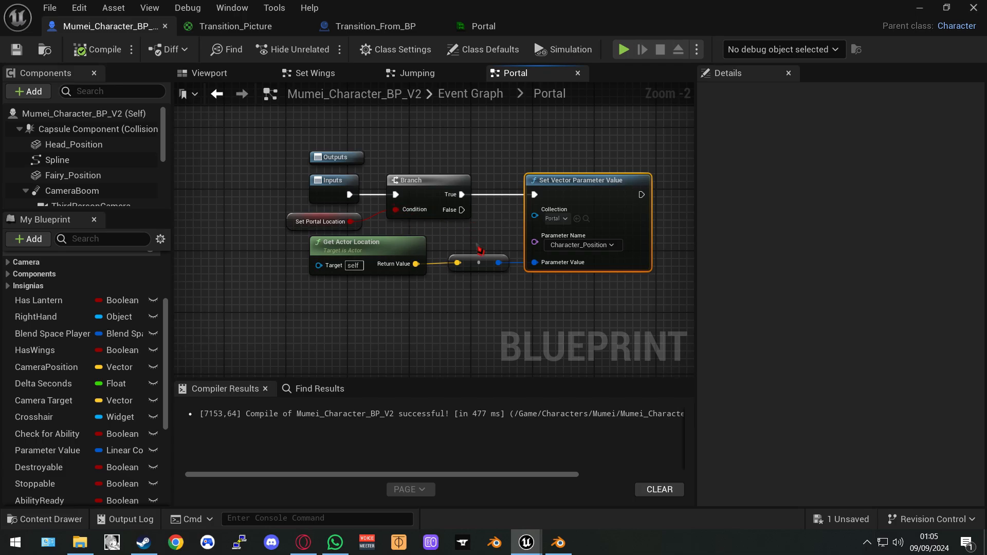
right_drag(479, 250, 465, 249)
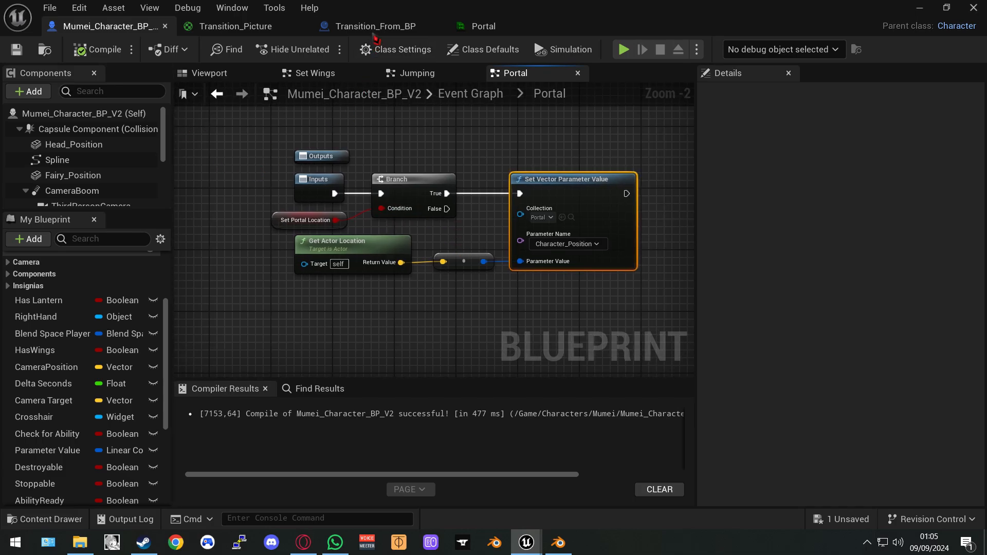
- Open the Transition_From_BP Event Graph and examine the ActorBeginOverlap event, the Get Player Character comparison and the Branch
click(379, 31)
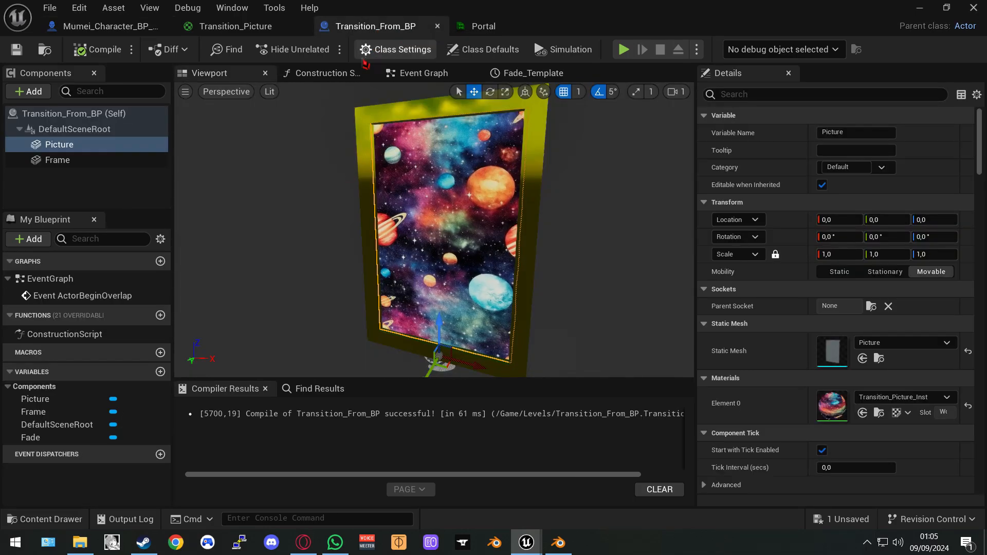
click(419, 73)
right_drag(357, 167, 497, 161)
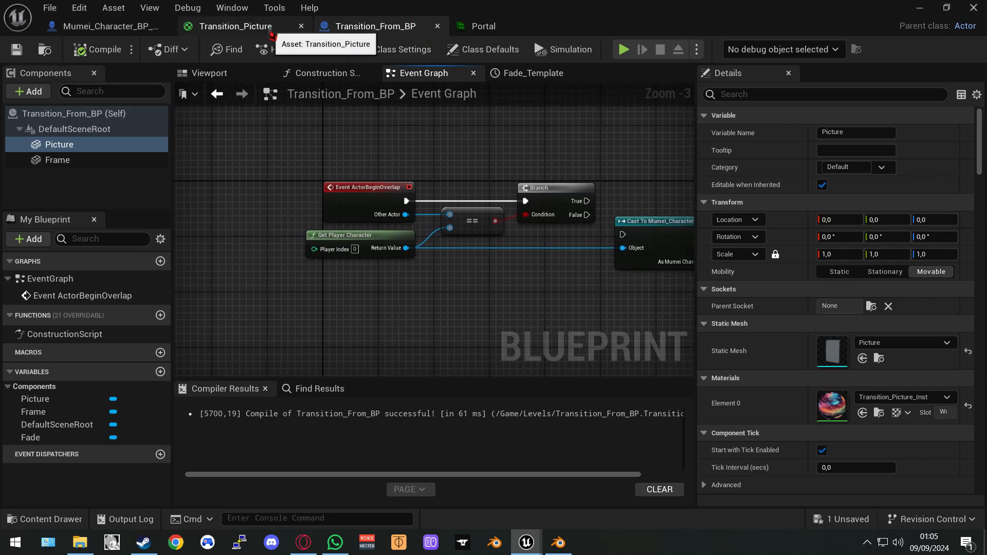
right_drag(425, 147, 370, 141)
right_drag(401, 172, 289, 186)
click(254, 202)
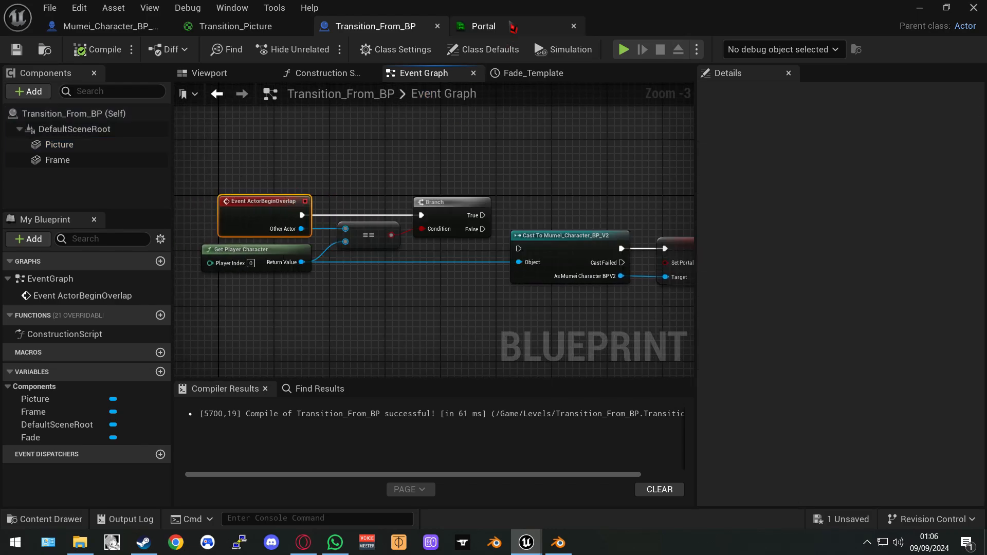
right_drag(360, 198, 343, 190)
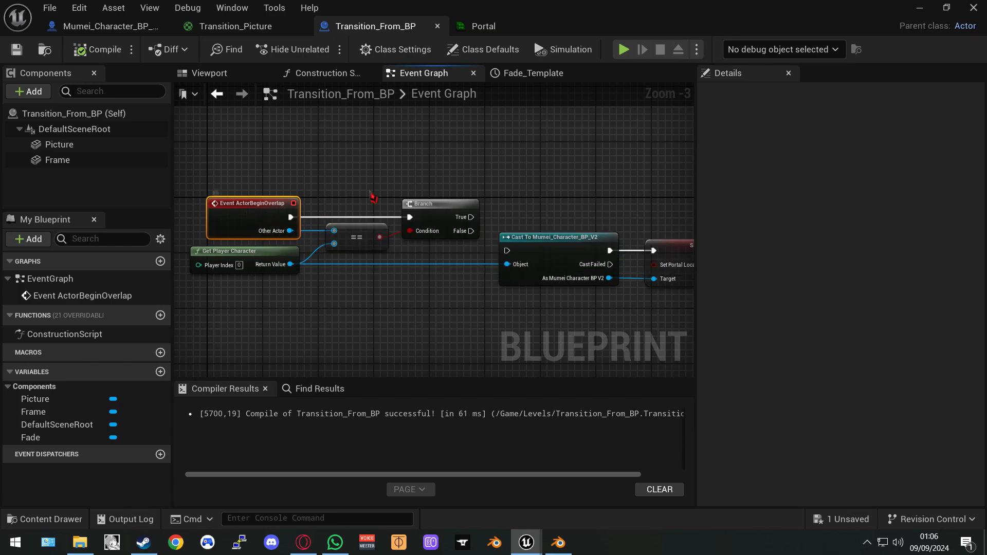
mouse_move(352, 295)
right_down()
mouse_move(324, 284)
mouse_move(344, 288)
right_up()
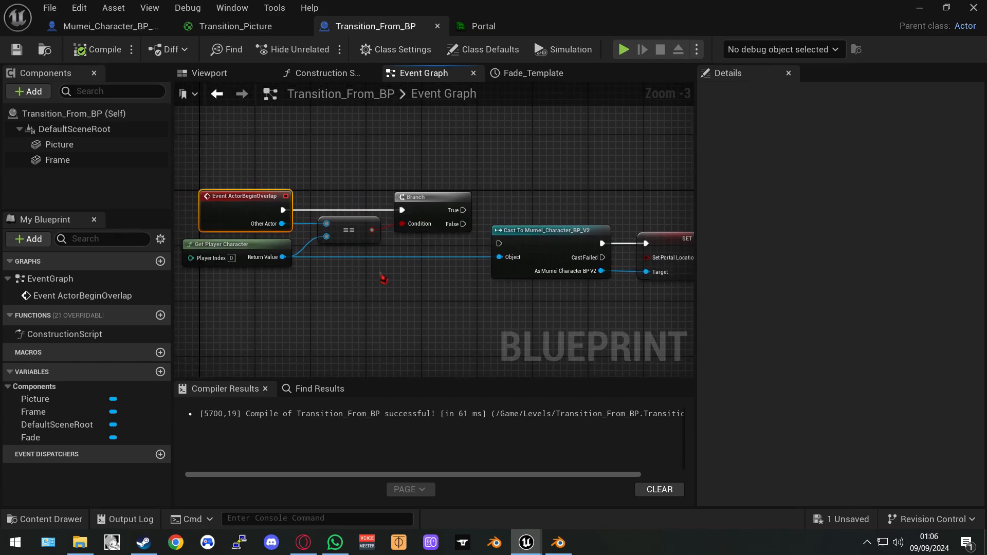
drag(421, 285, 371, 182)
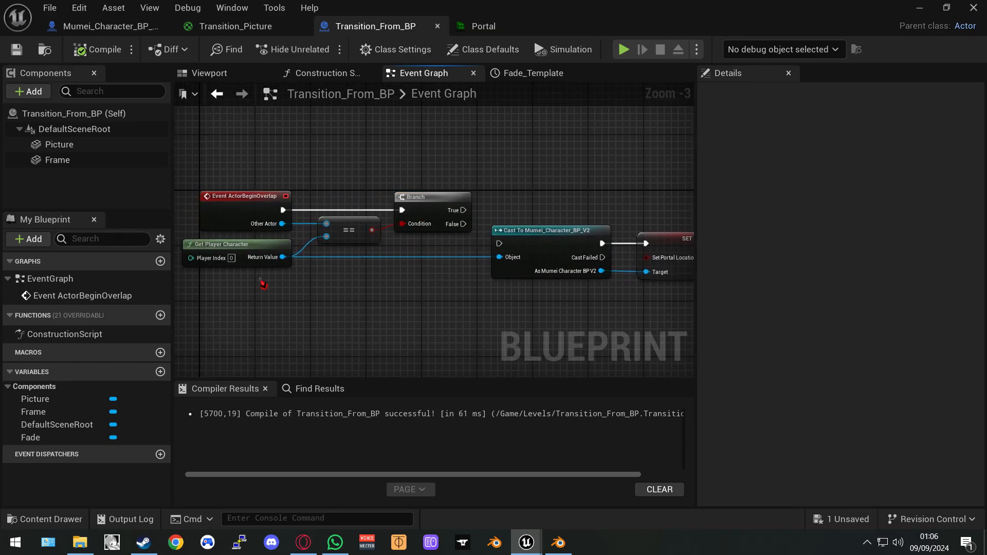
click(243, 260)
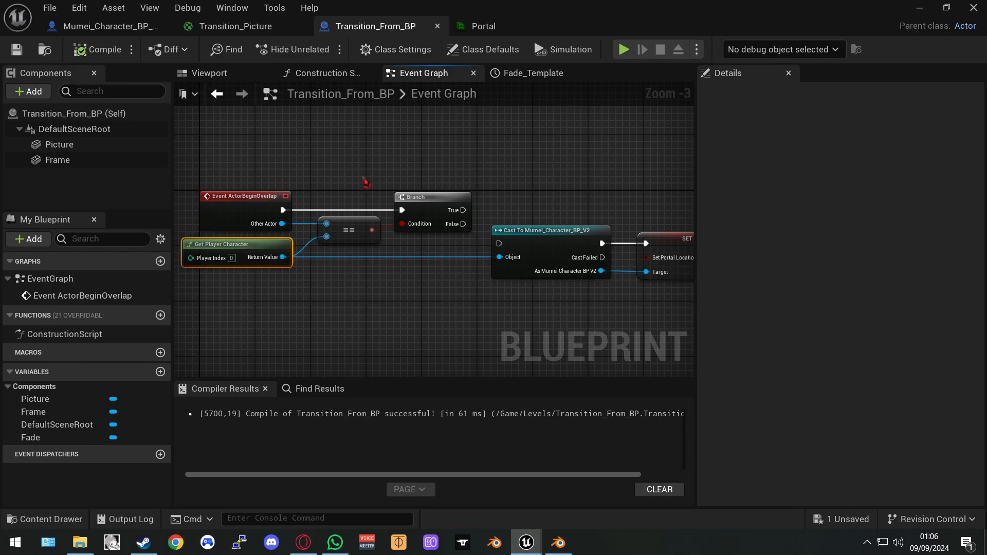
- Connect the Branch's True output to the Cast To Mumei_Character_BP_V2 node's execution input and compile Transition_From_BP
right_drag(366, 182, 345, 174)
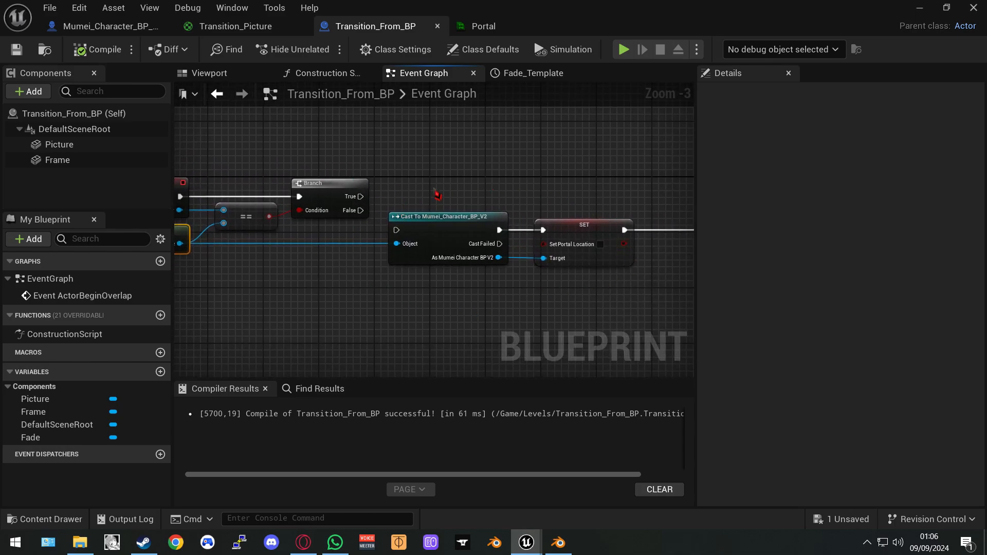
right_drag(437, 195, 420, 206)
drag(324, 199, 352, 219)
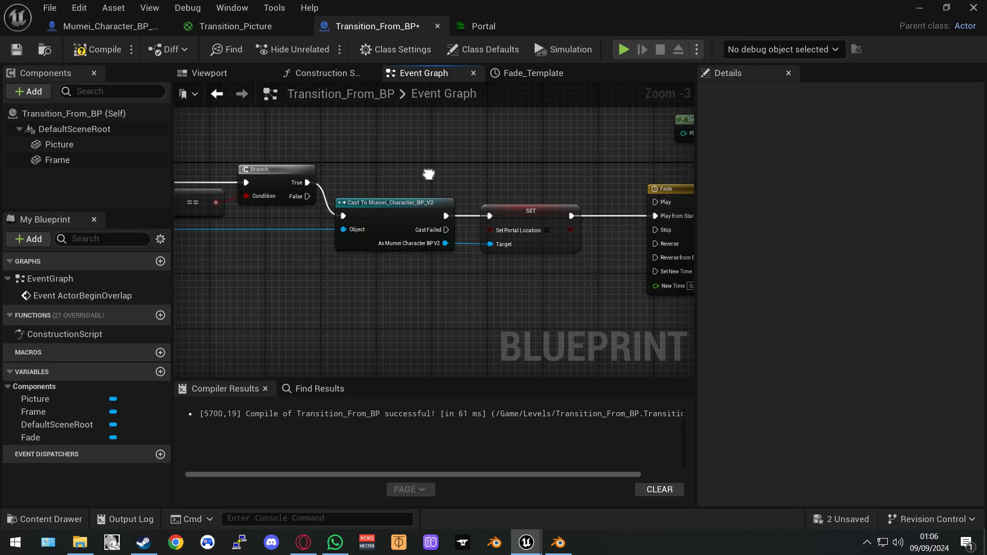
right_drag(367, 184, 336, 168)
click(102, 49)
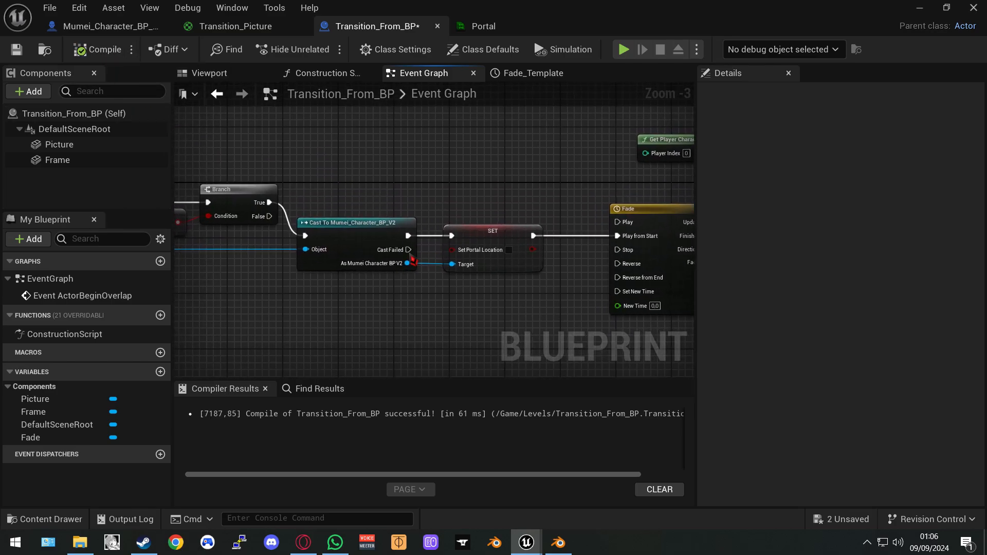
- Examine the Set Portal Location nodes, the Fade timeline and the Set Scalar Parameter Value node driving the Portal collection's Intensity parameter
right_drag(412, 204, 419, 282)
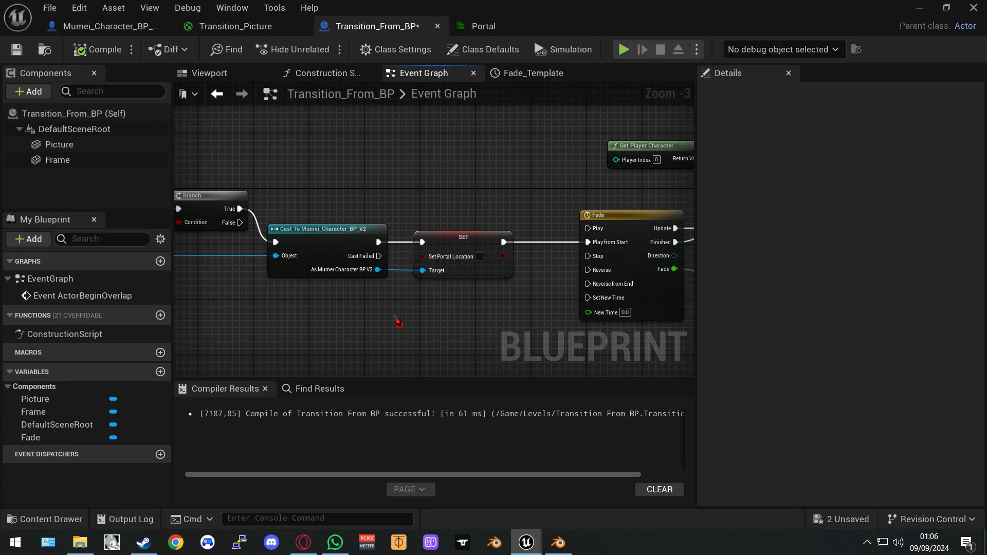
right_drag(488, 245, 418, 246)
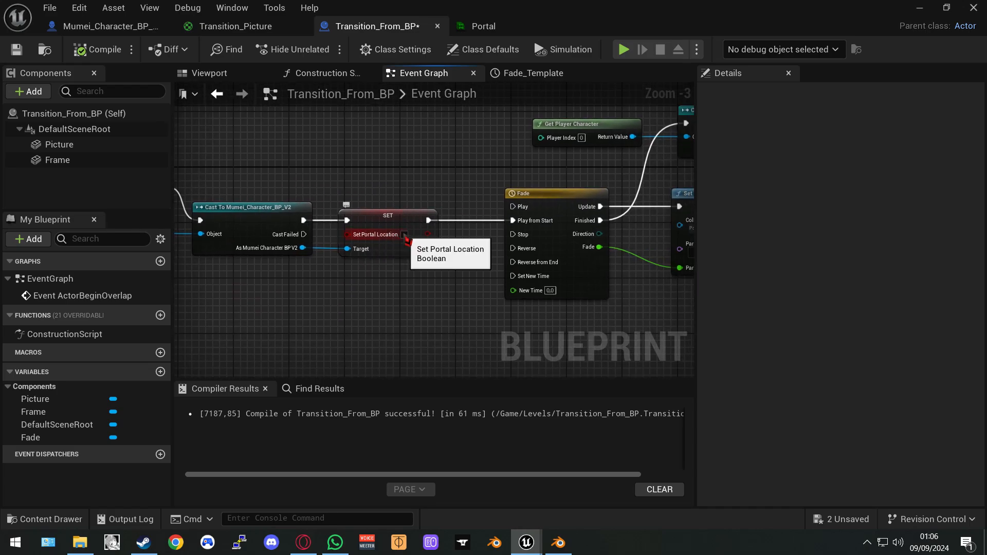
right_drag(492, 244, 329, 254)
scroll(330, 255, down, 2)
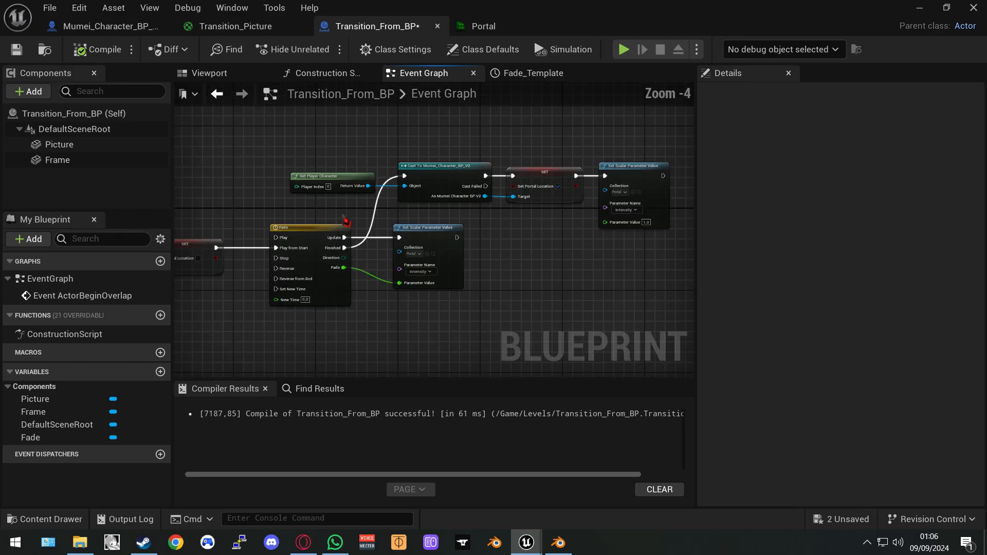
scroll(350, 221, up, 1)
right_drag(370, 223, 353, 227)
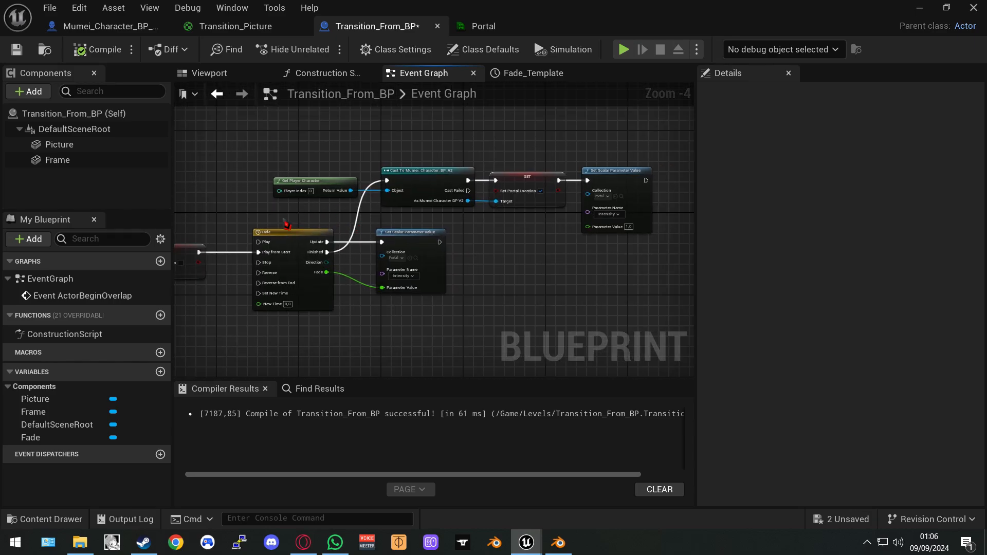
click(283, 269)
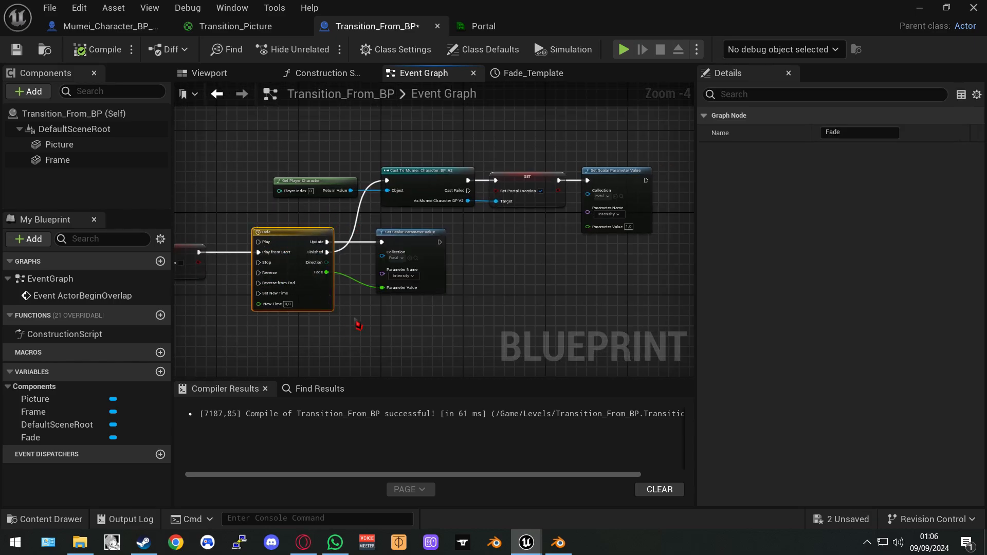
right_drag(356, 326, 363, 309)
scroll(364, 309, up, 2)
right_drag(345, 266, 373, 279)
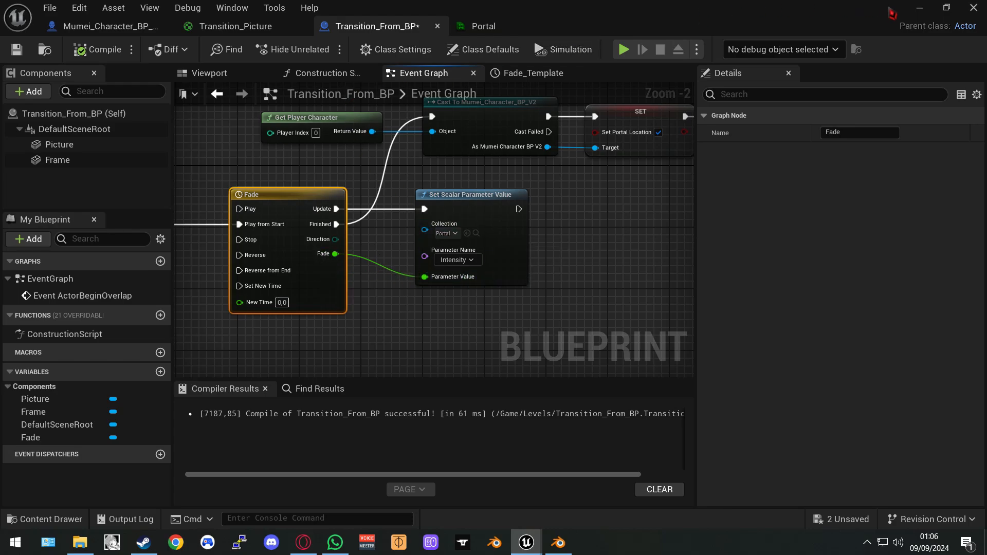
right_drag(685, 178, 629, 212)
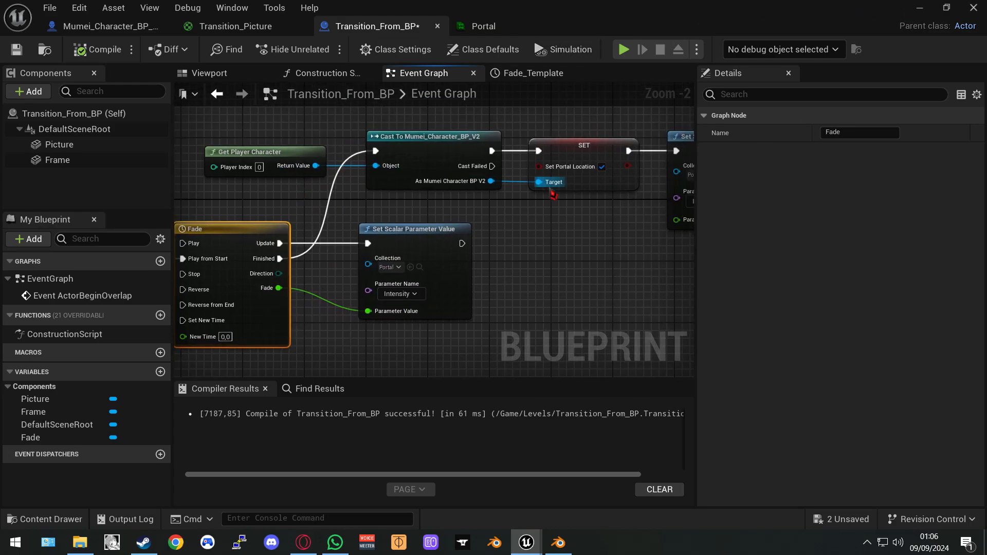
- Examine the Fade timeline's Finished path through the character cast and Set Portal Location to the final Intensity parameter node
right_drag(552, 194, 478, 219)
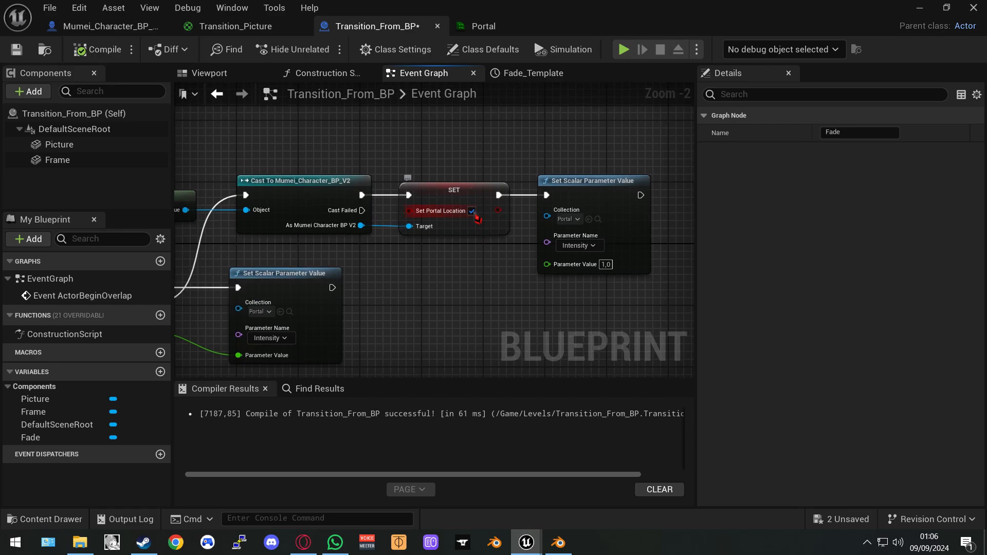
right_drag(463, 281, 428, 282)
right_drag(558, 304, 624, 260)
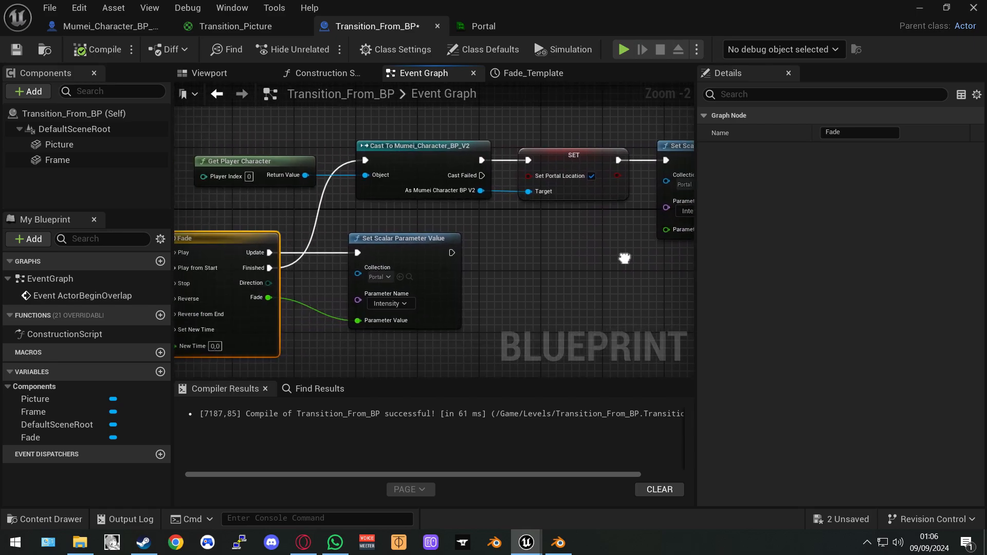
scroll(623, 260, down, 1)
right_drag(514, 273, 508, 261)
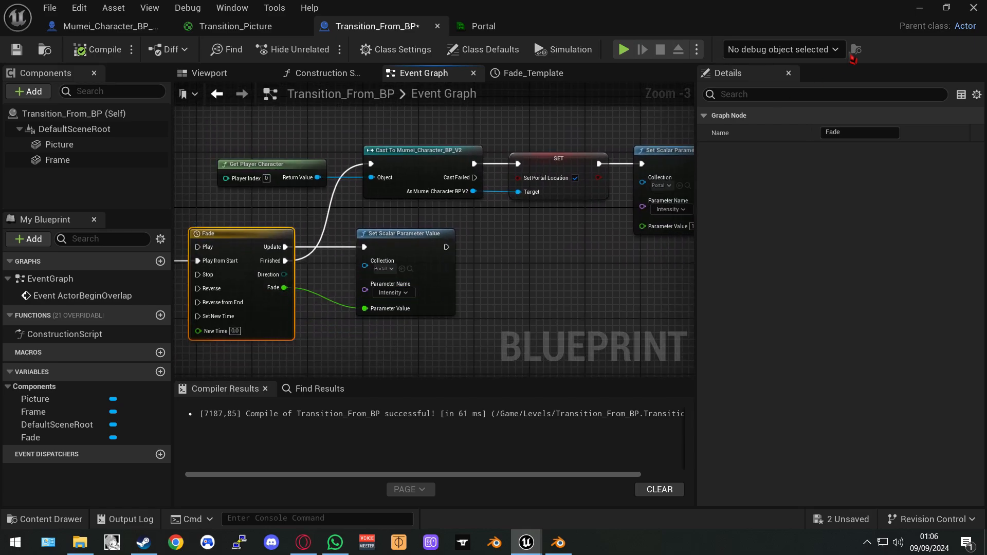
- Return to the Dev_Room level, start a play session and bring the character up to the space painting
click(919, 8)
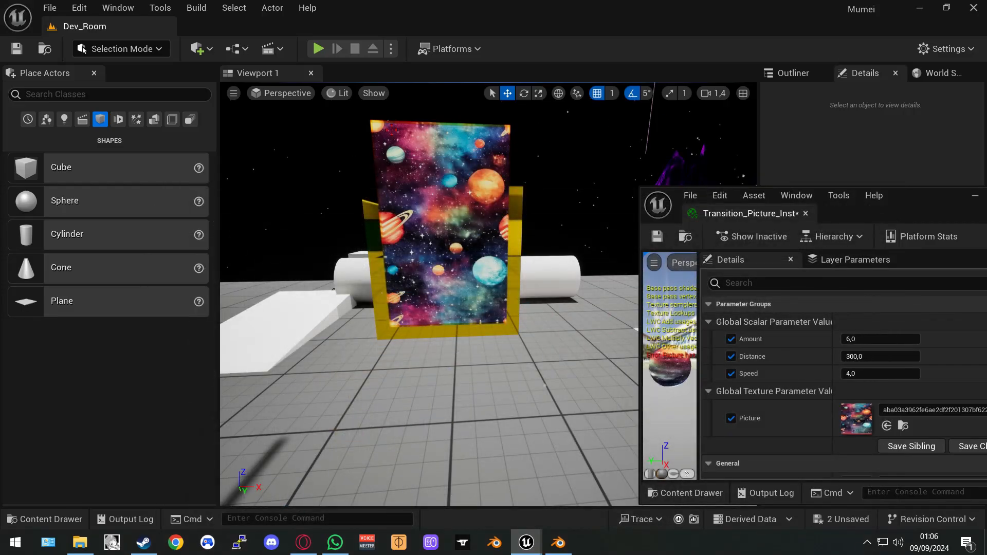
key(alt+p)
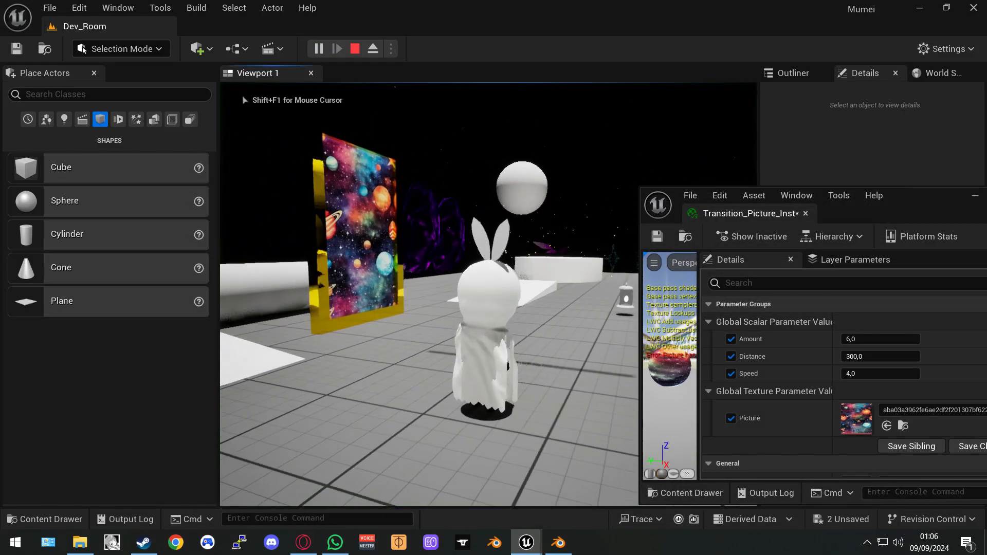
key(w)
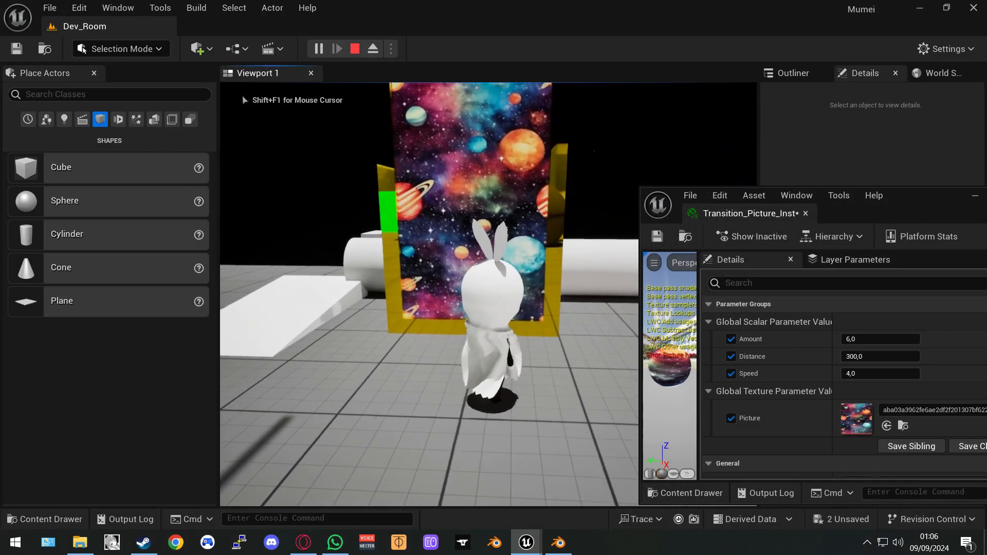
key(w)
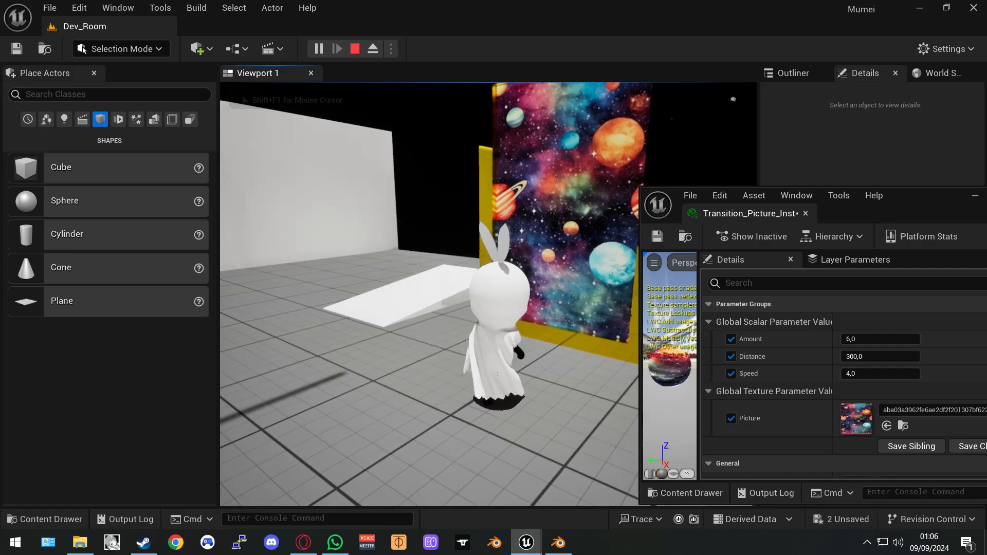
key(w)
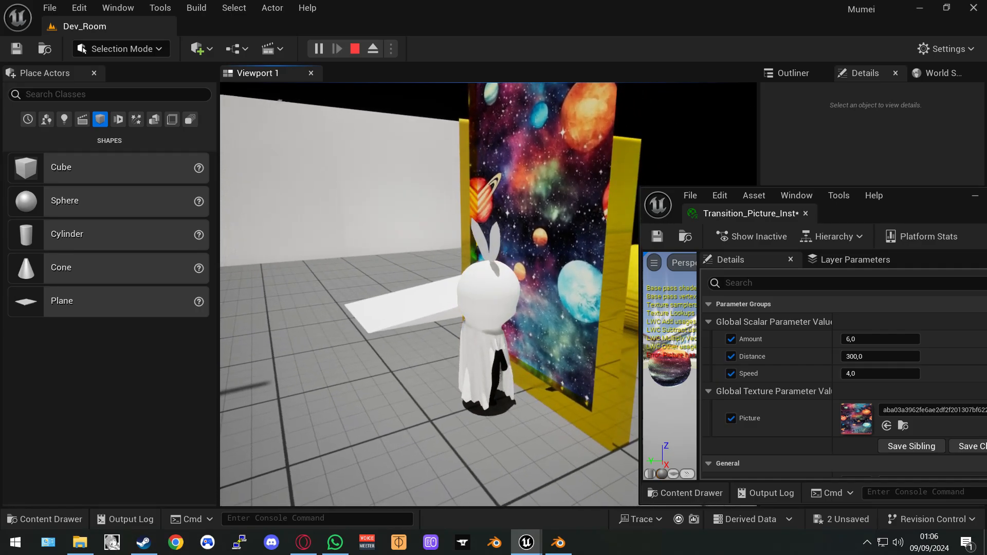
key(w)
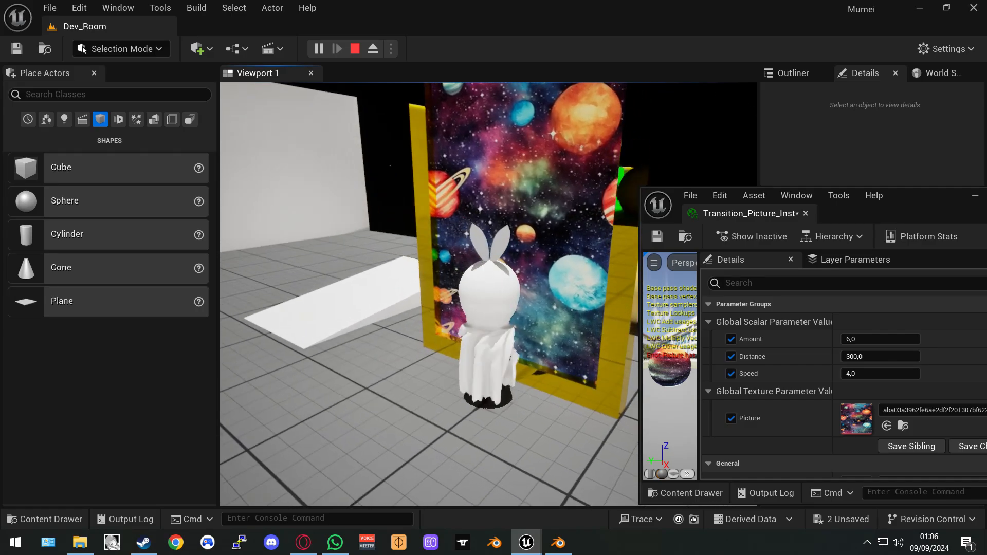
key(w)
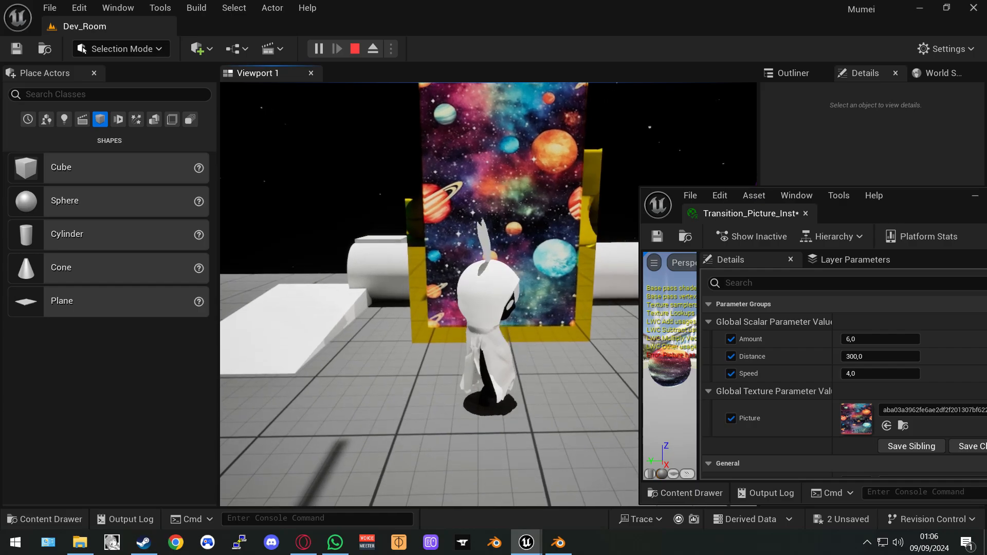
- Run the character around the ramp side of the painting and into its surface to test the ripple
key(w)
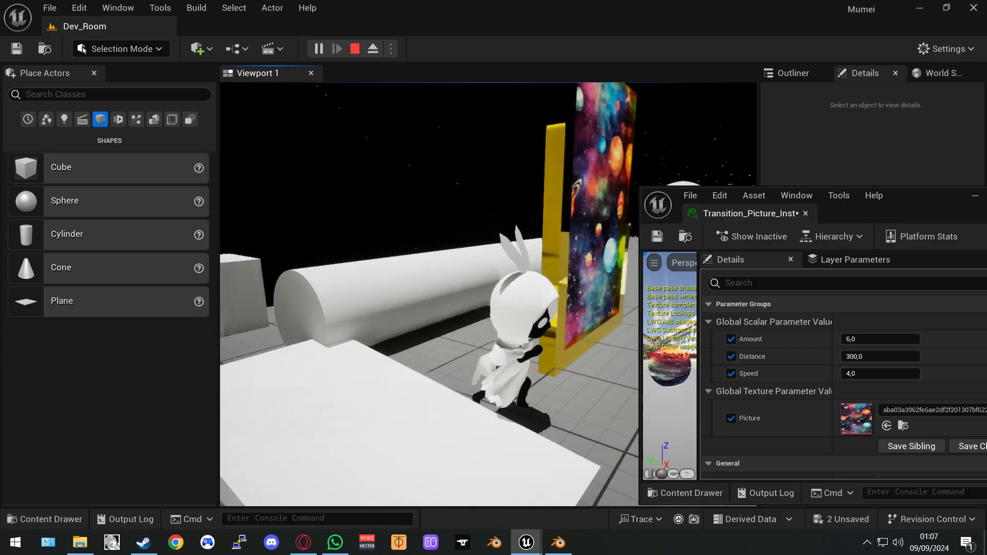
key(w)
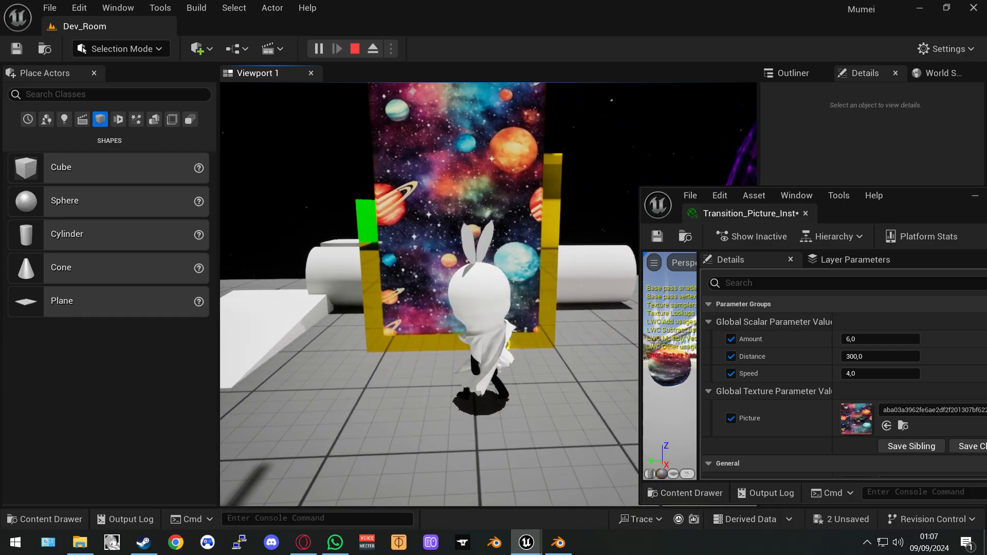
key(w)
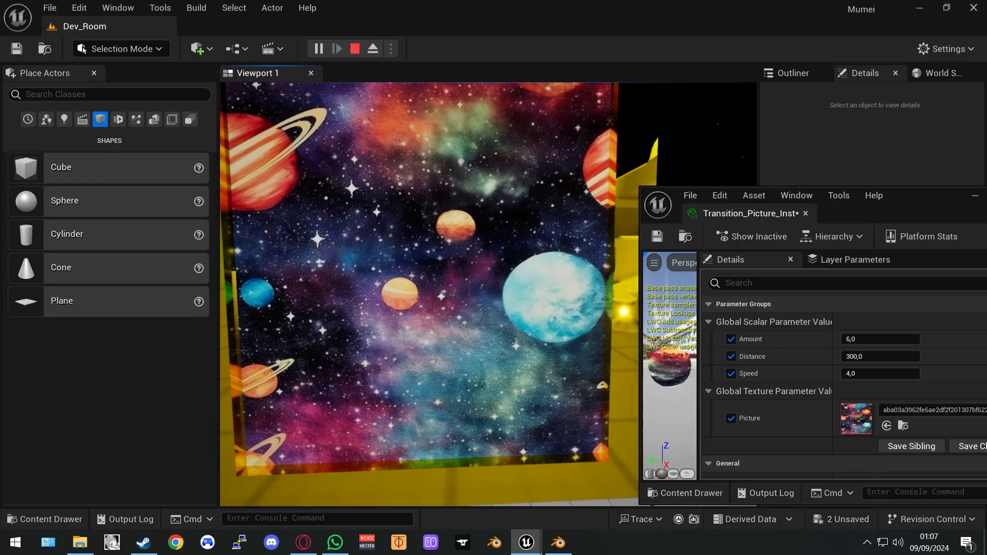
key(a)
key(d)
key(w)
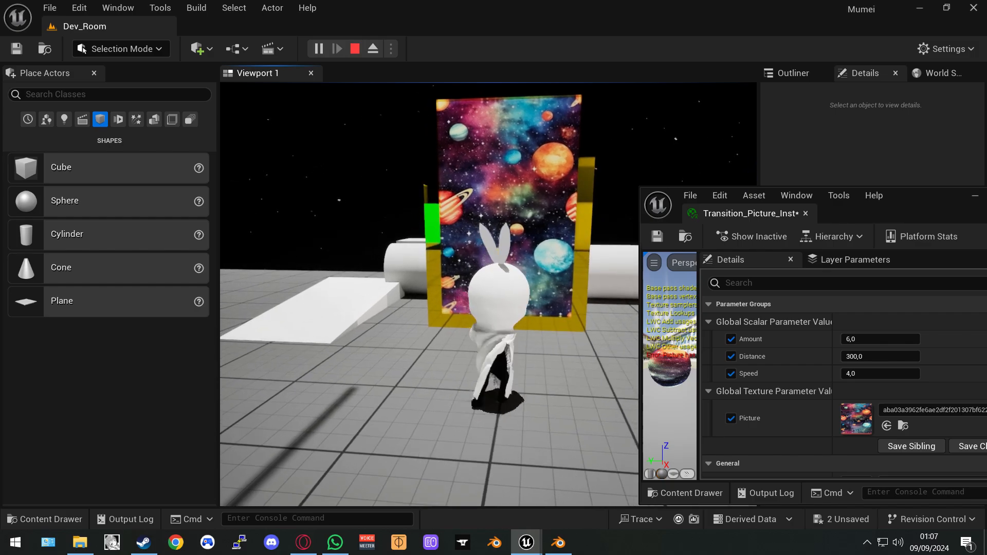
key(w)
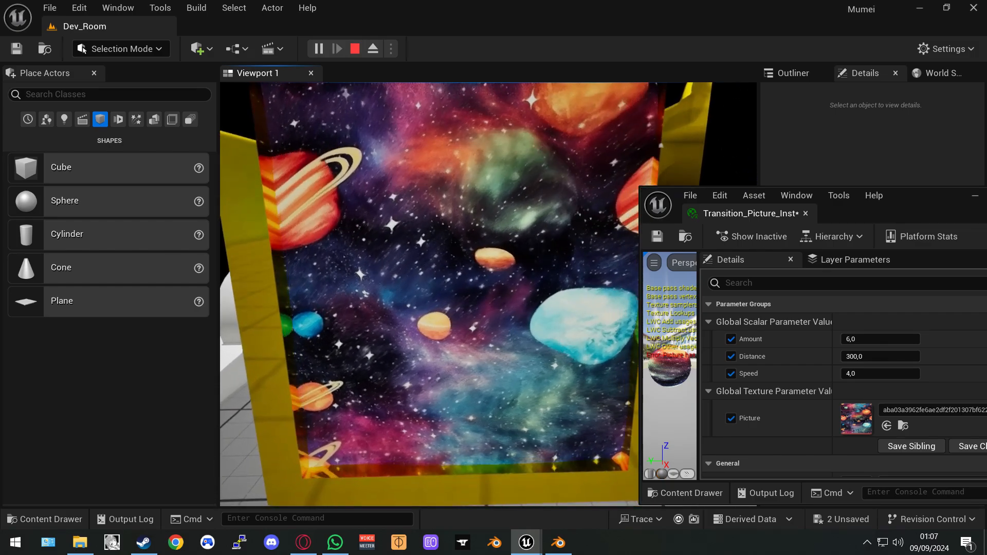
- Move the character repeatedly in and out of the painting to retrigger the ripple at the point of contact
key(d)
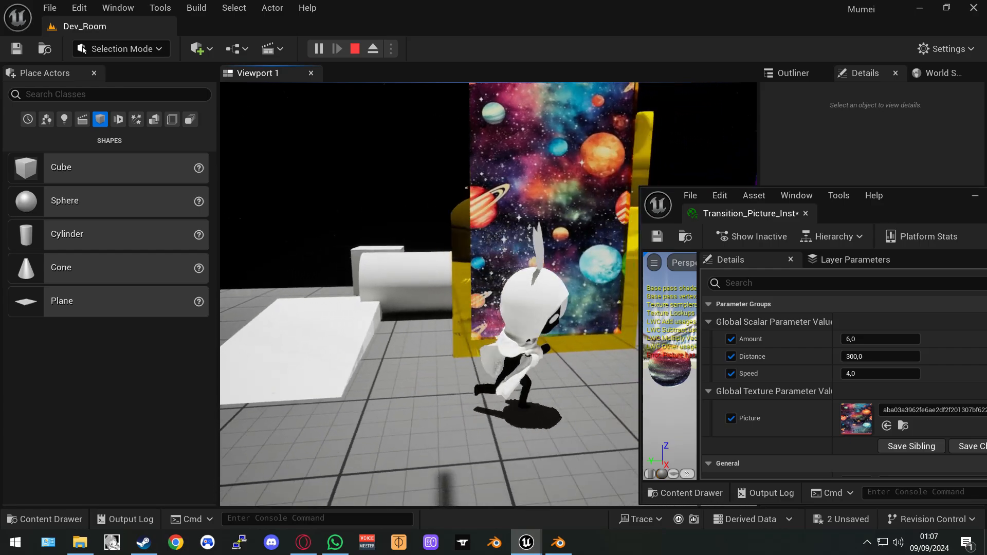
key(w)
key(s)
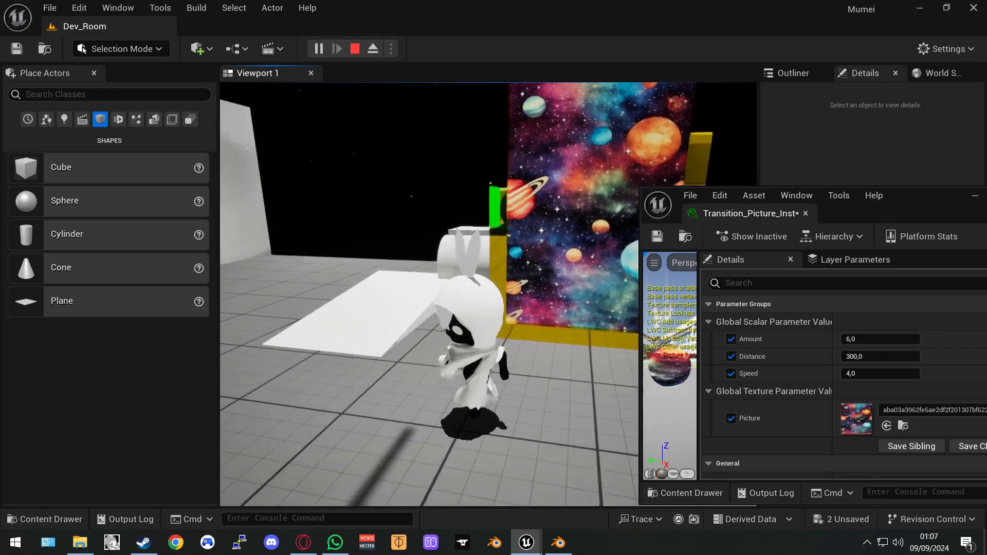
key(w)
key(w)
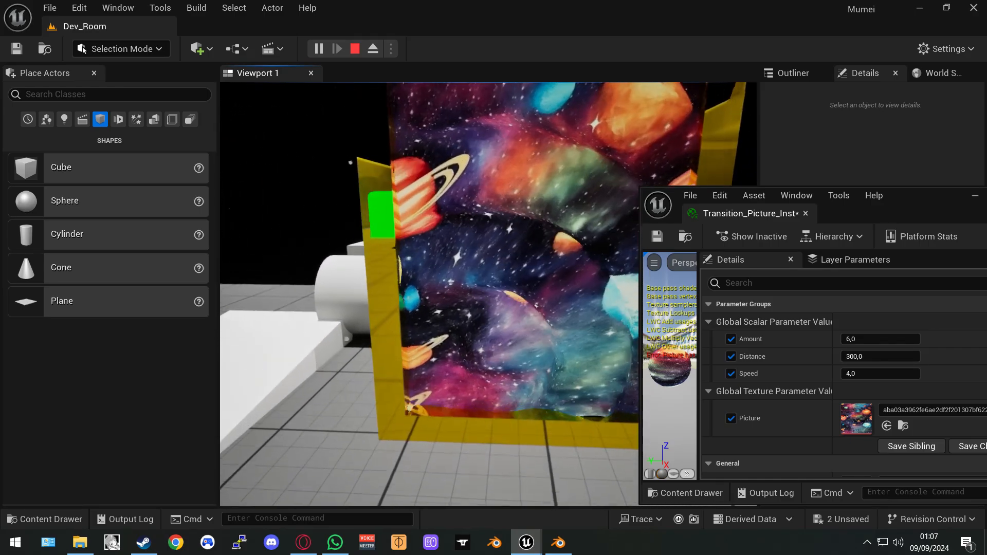
key(s)
key(s)
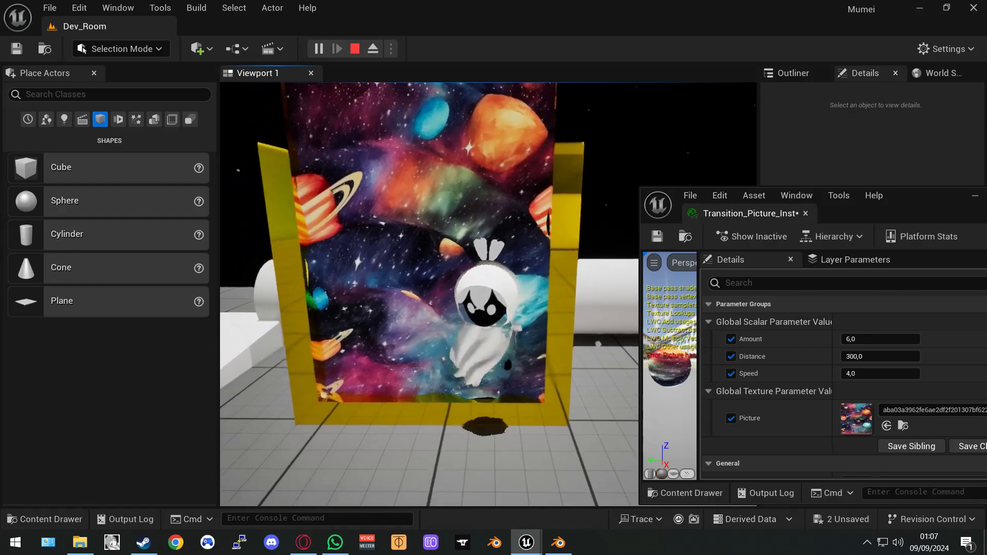
key(w)
key(s)
key(w)
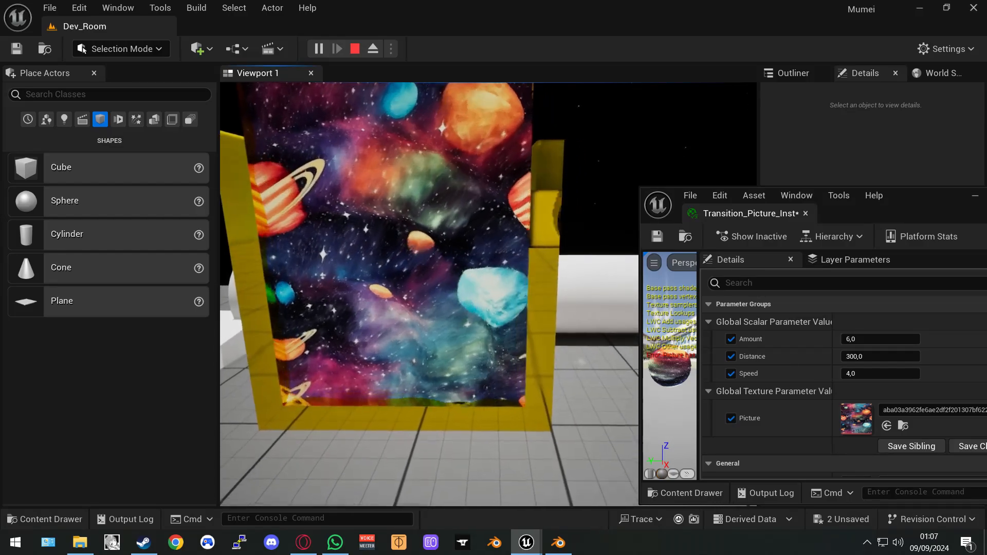
key(s)
key(w)
key(s)
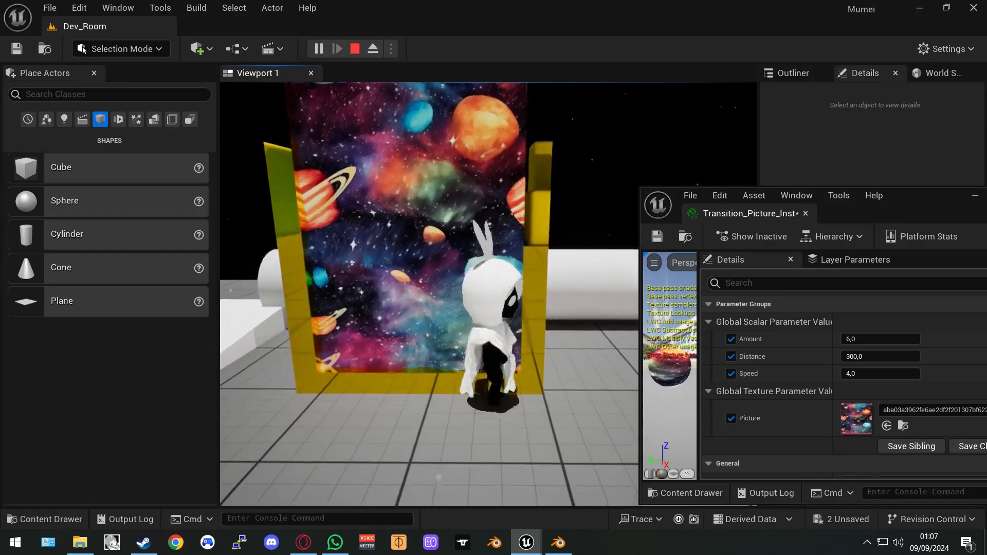
key(w)
key(s)
key(w)
key(s)
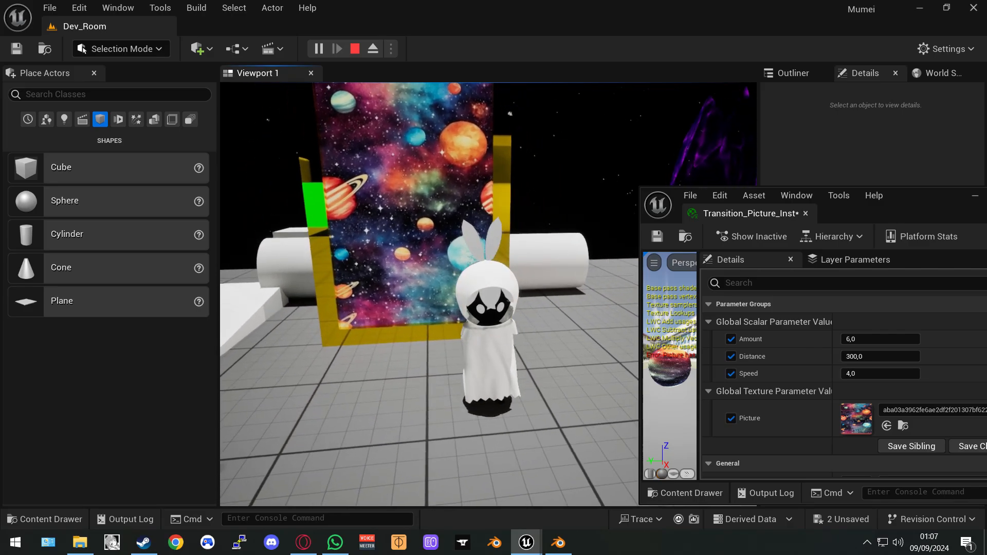
- Run the character into the painting and around behind its frame, returning to the front
key(a)
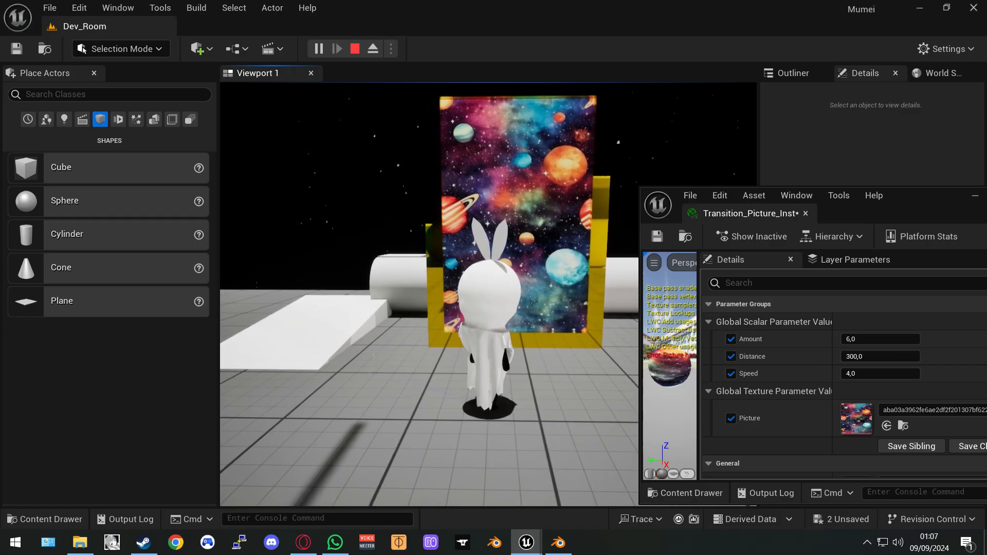
key(w)
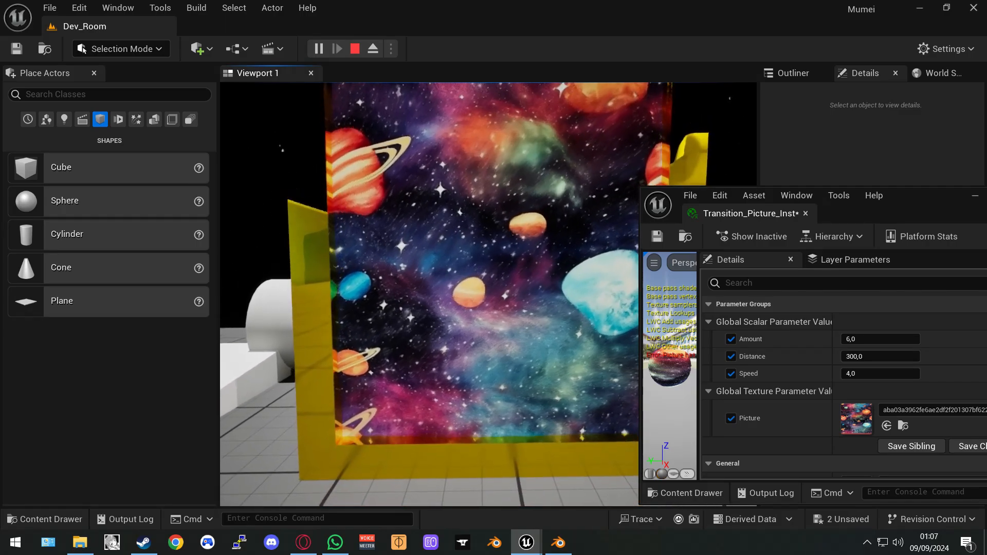
key(s)
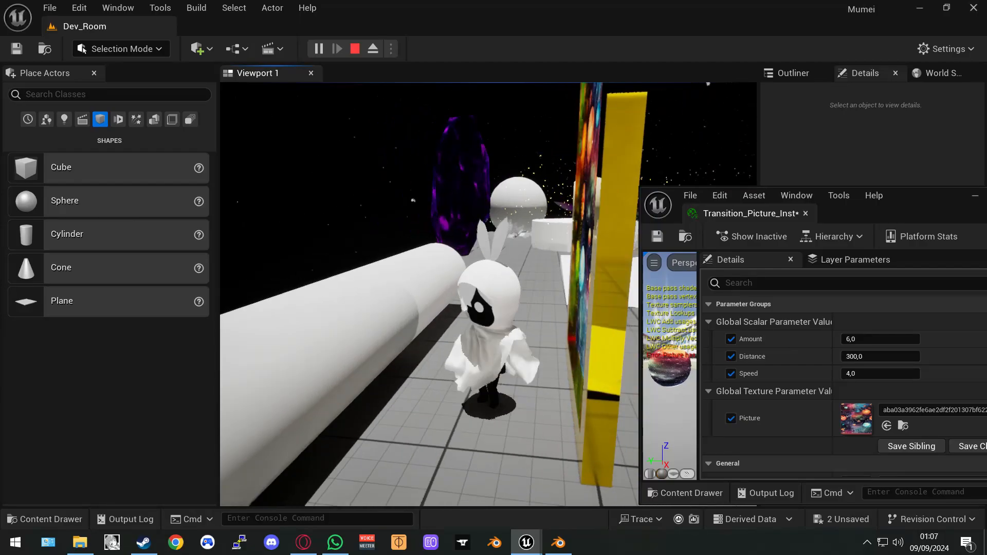
key(d)
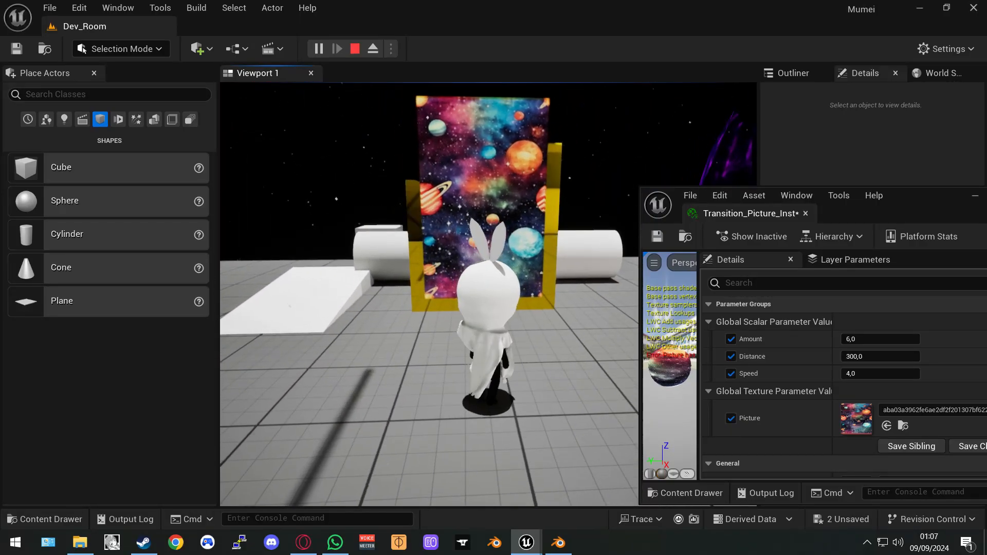
- Send the character straight into the painting from the front, watch the ripple fade, and back away from it
key(w)
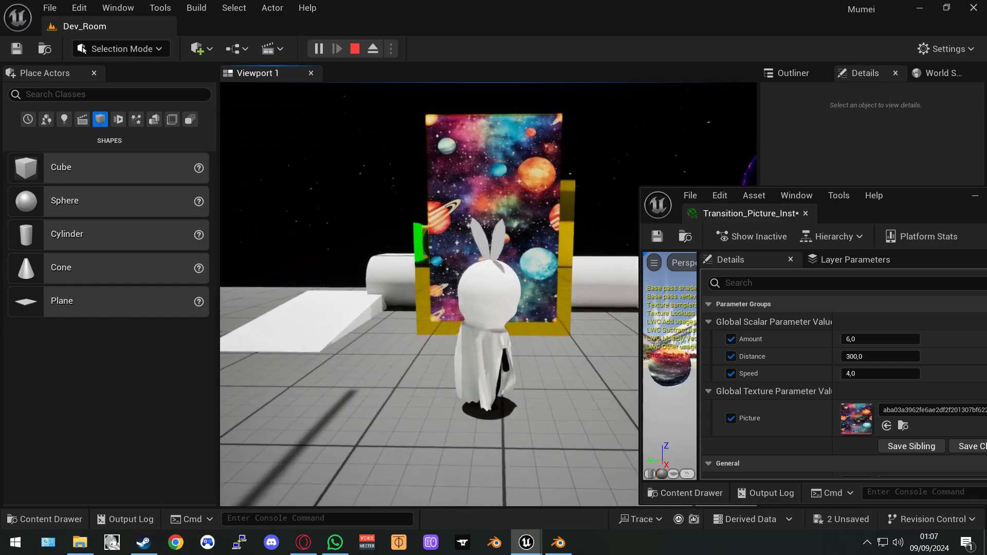
key(w)
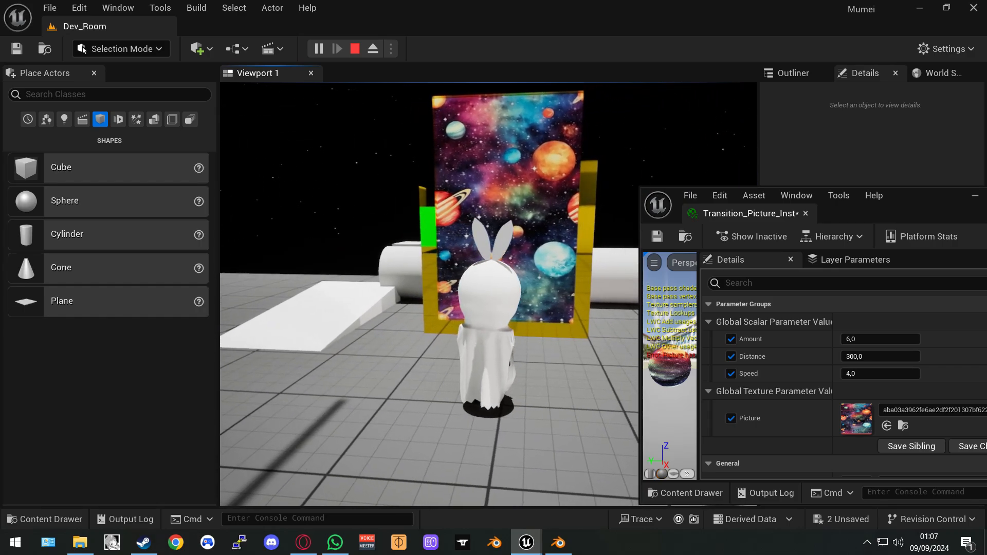
key(w)
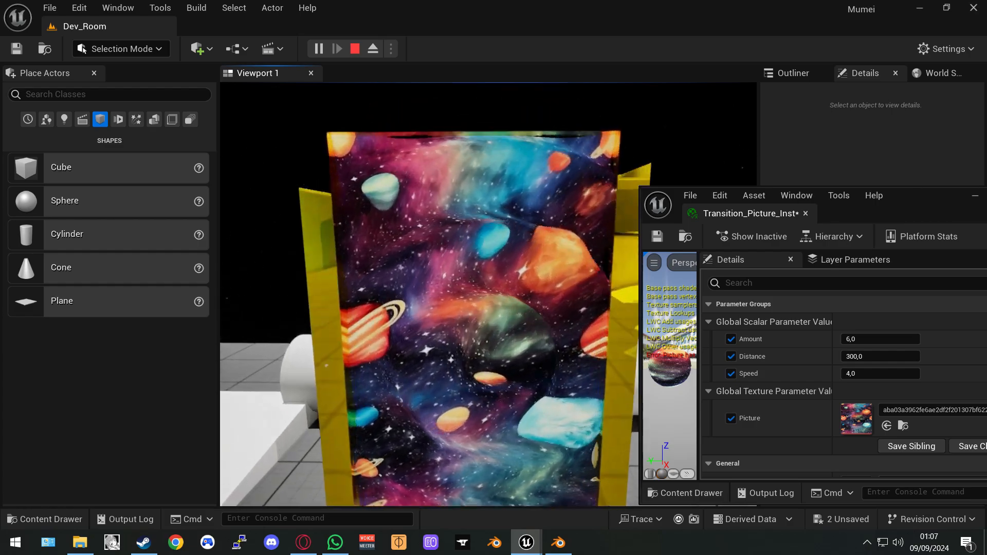
key(w)
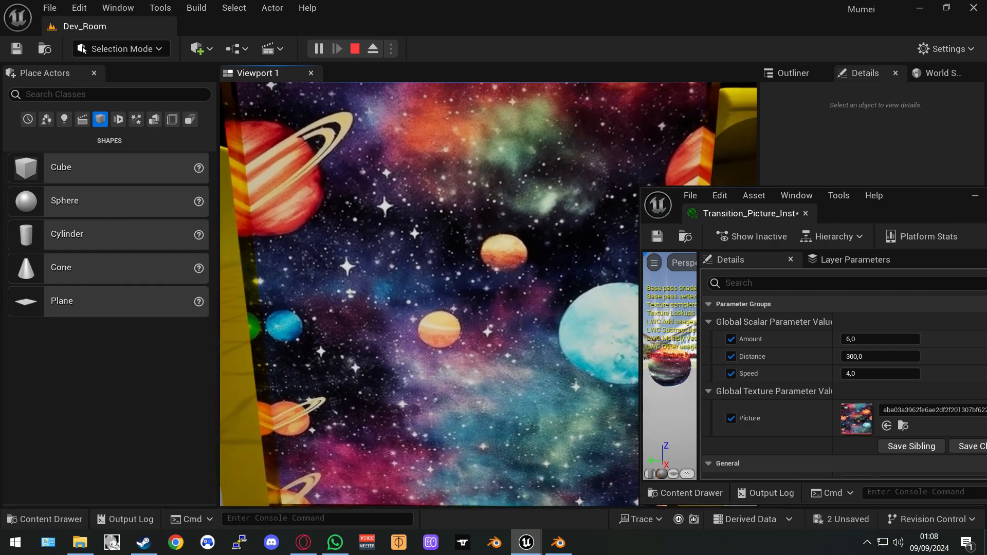
key(s)
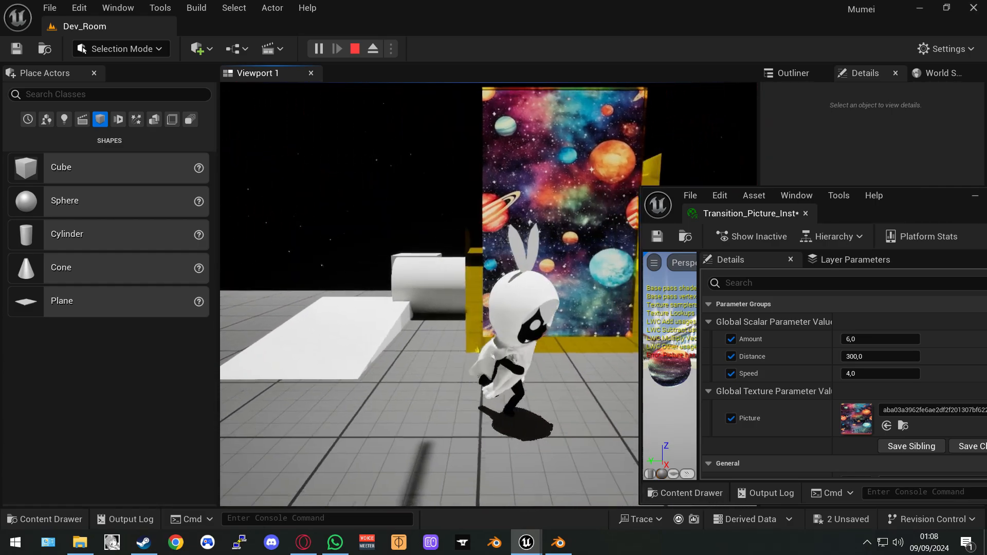
key(w)
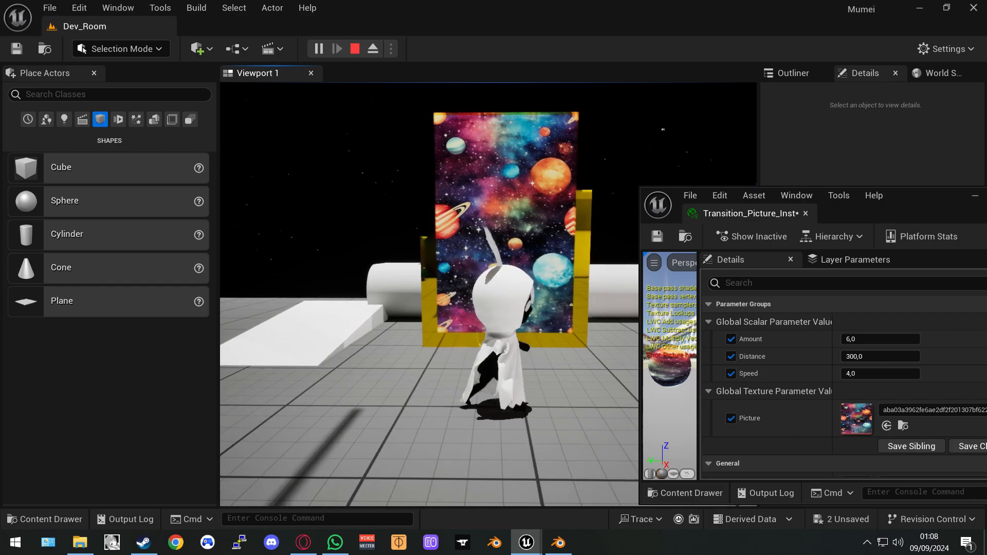
- Stop the play session and return to the Transition_From_BP Event Graph to review the Set Portal Location node feeding the Fade timeline
key(Escape)
mouse_move(525, 542)
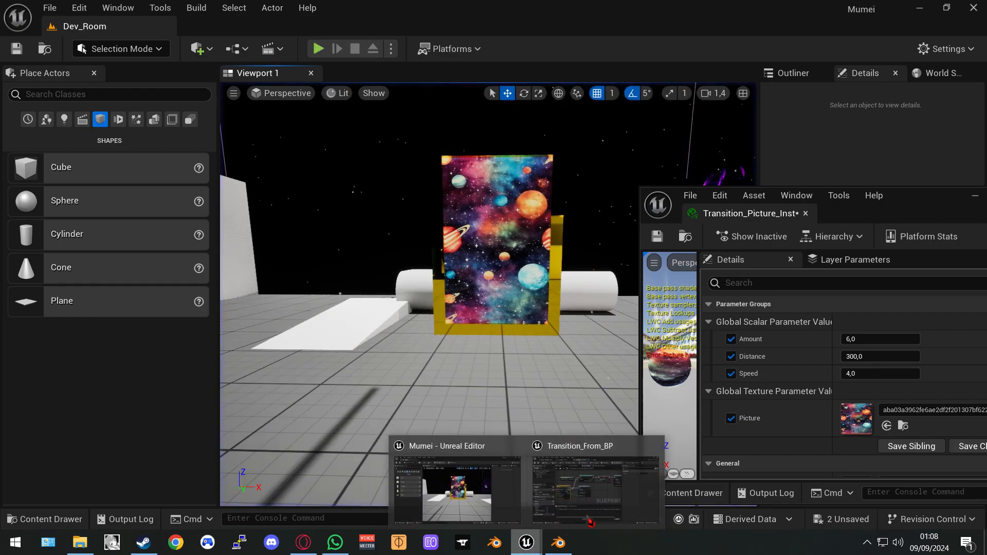
click(590, 522)
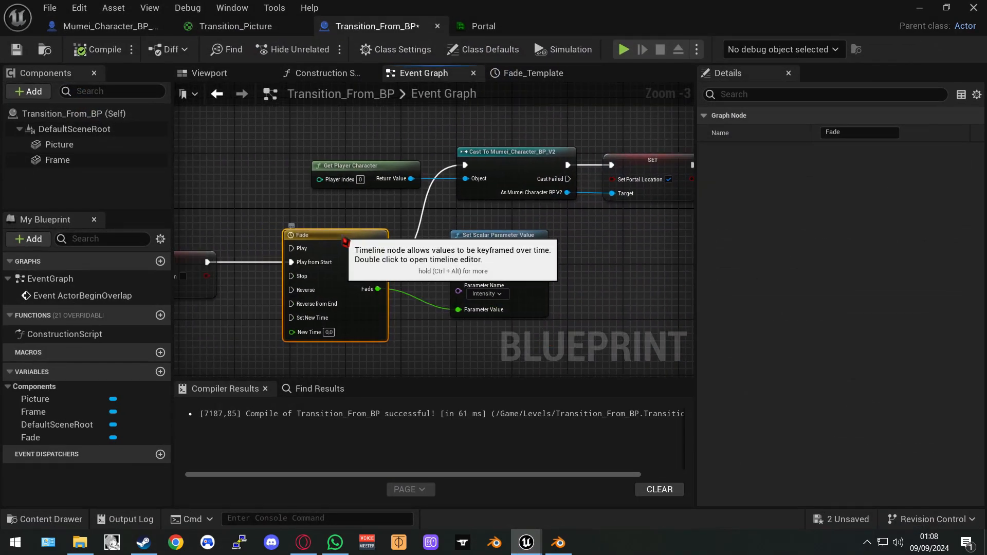
scroll(304, 273, up, 1)
right_drag(268, 270, 388, 267)
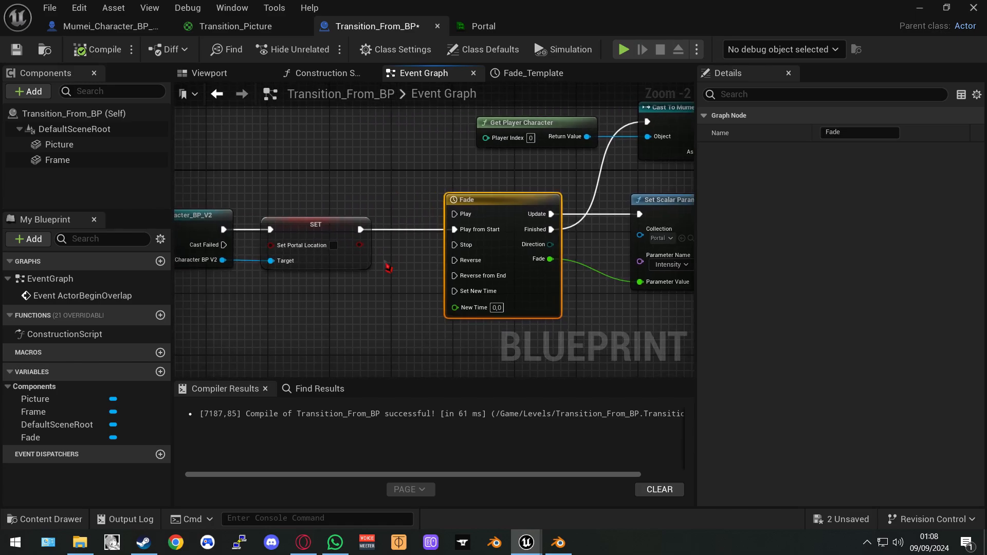
- Trace the graph from the Begin Overlap event through Branch, Cast and Set Portal Location to the Fade timeline and its Set Scalar Parameter Value node
right_drag(273, 270, 432, 286)
right_drag(245, 301, 438, 291)
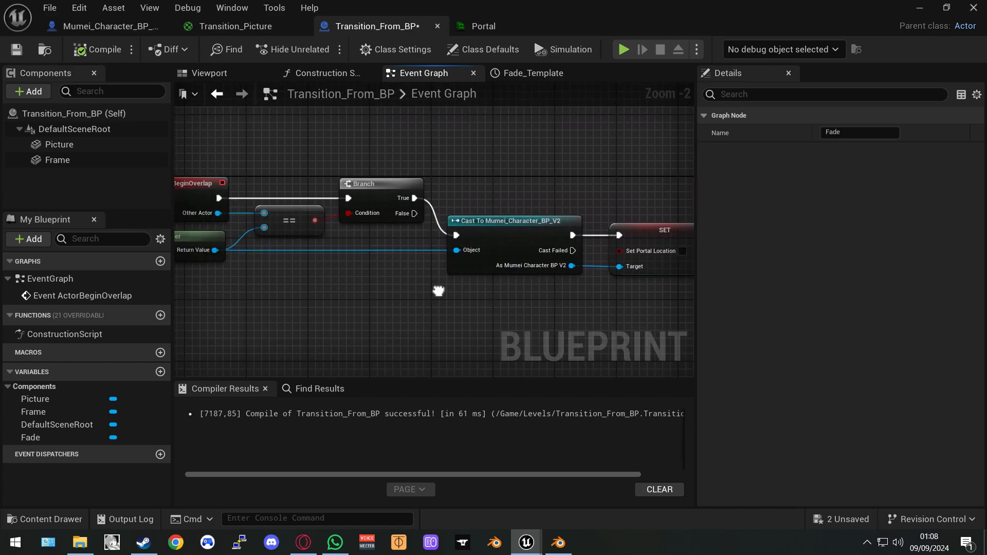
right_drag(561, 283, 424, 293)
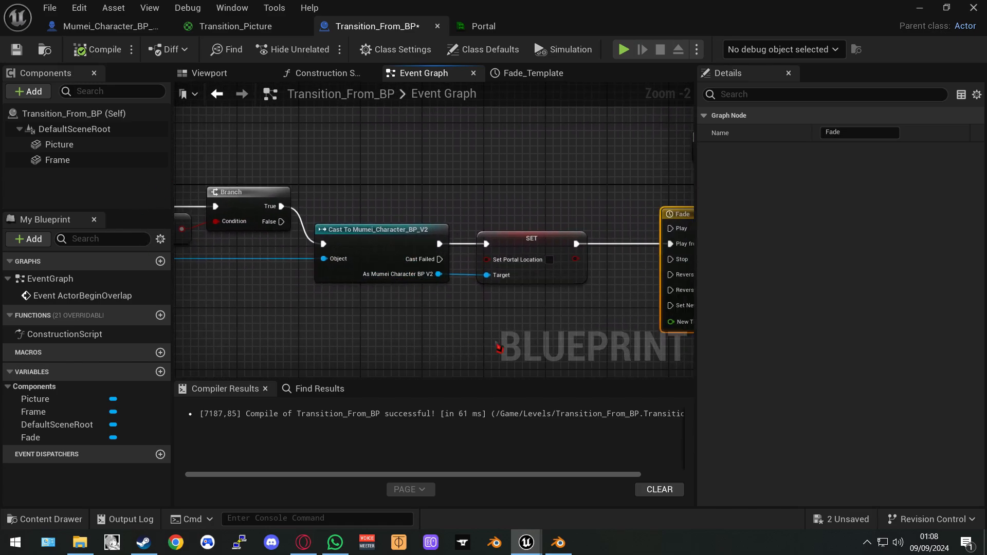
right_drag(541, 310, 441, 312)
right_drag(497, 291, 315, 267)
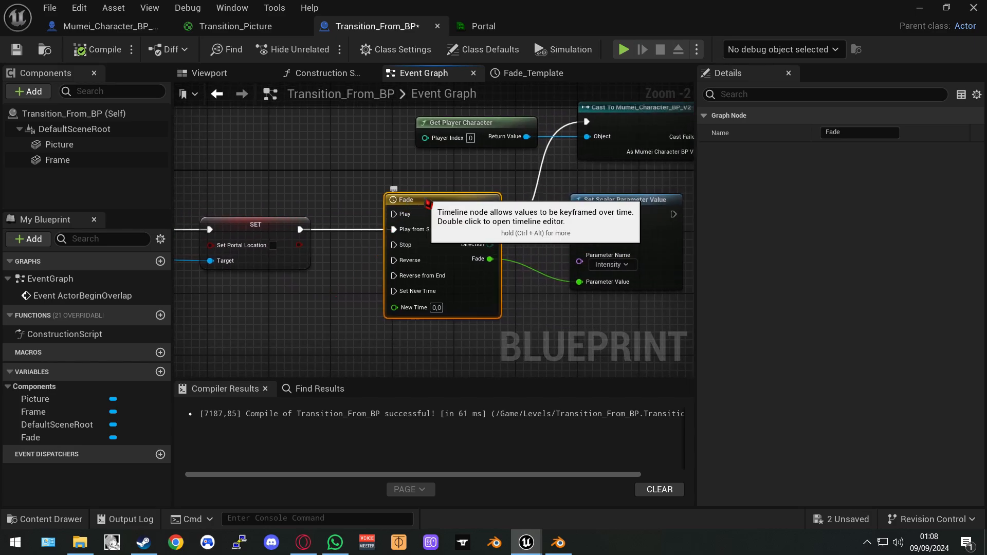
right_drag(497, 188, 429, 207)
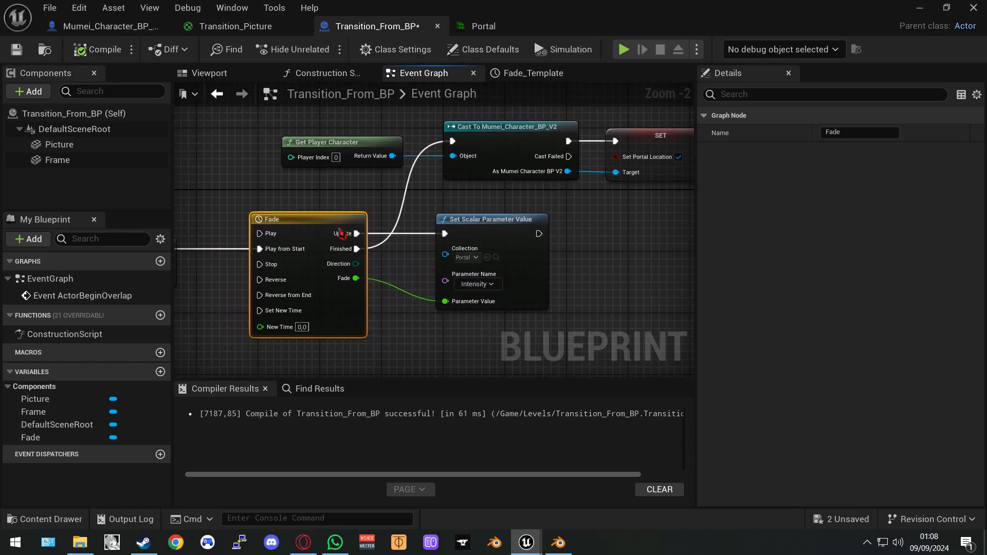
click(480, 224)
right_drag(387, 313, 549, 280)
right_drag(344, 295, 241, 285)
right_drag(521, 238, 502, 261)
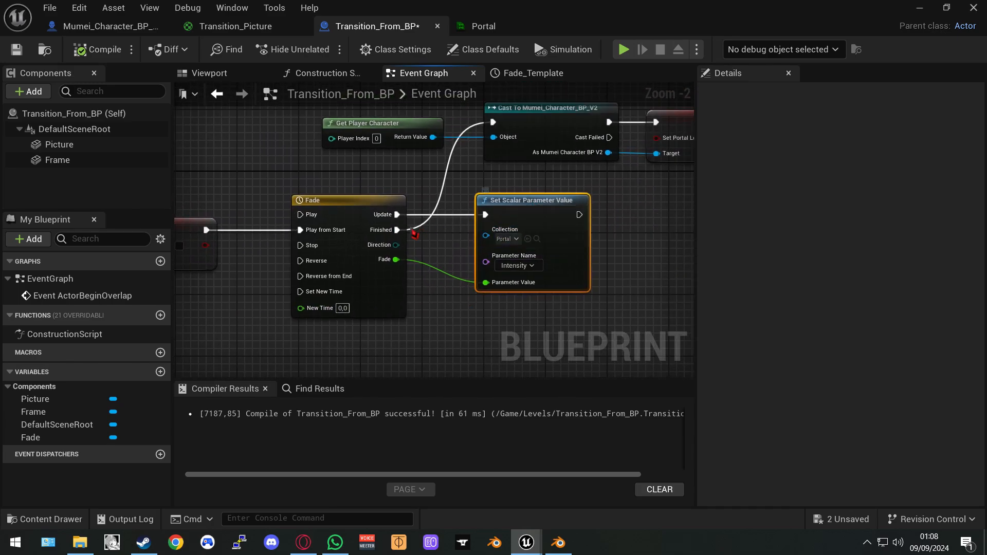
- Open the Fade timeline's curve and examine the time and value of its first, middle and last keys
click(383, 229)
click(526, 73)
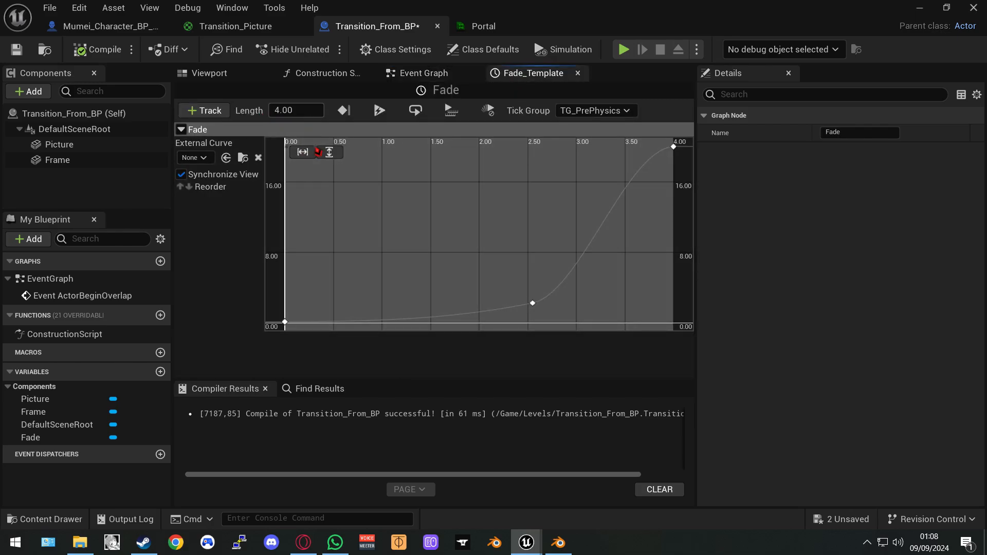
click(284, 321)
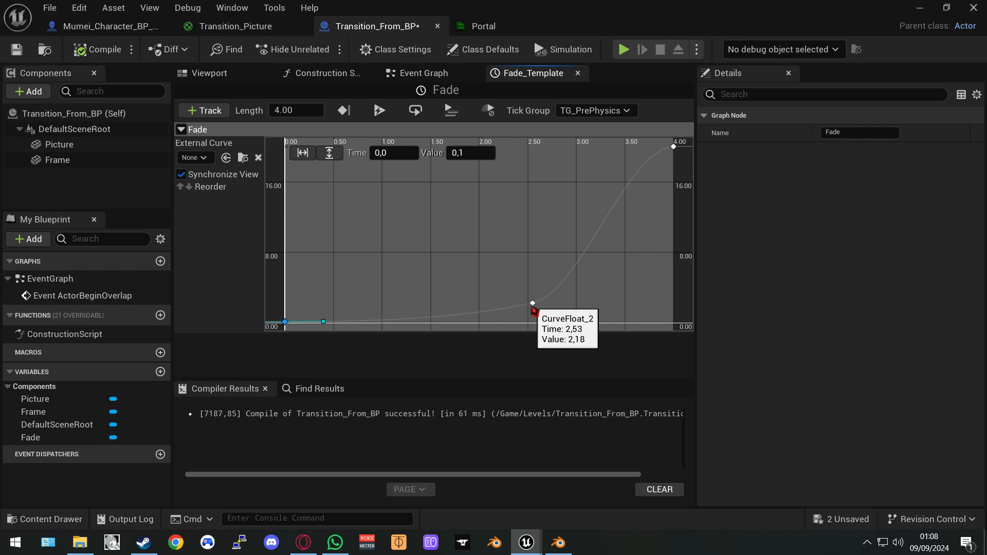
click(537, 311)
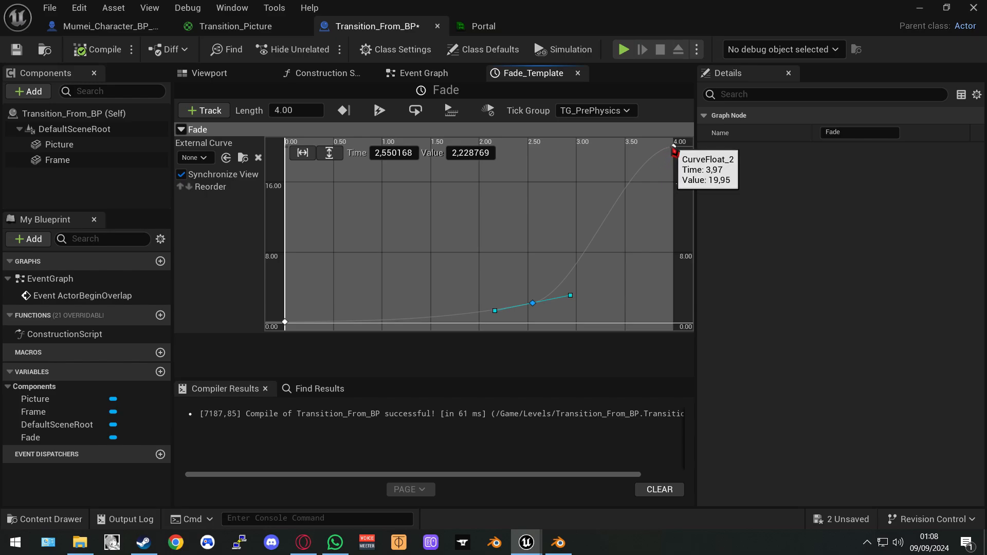
click(673, 147)
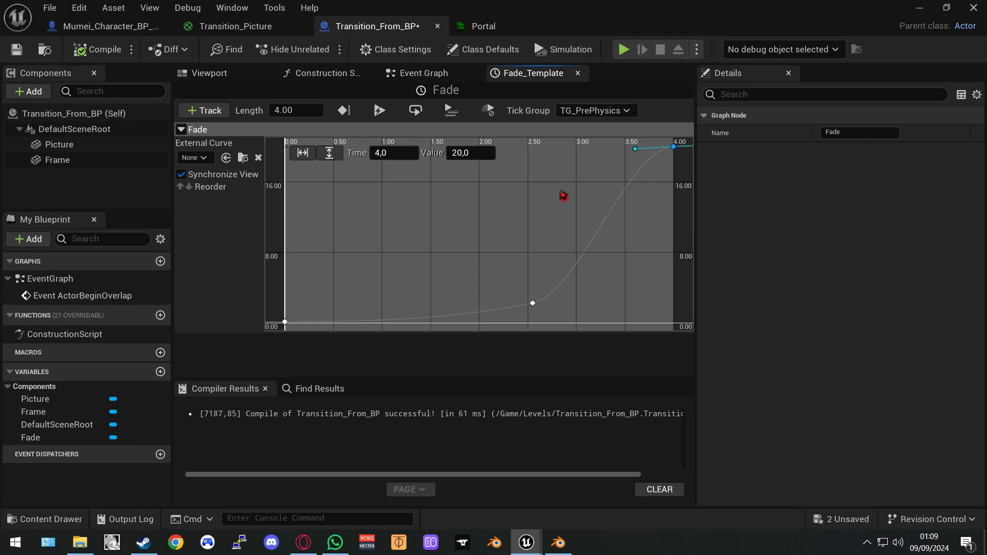
mouse_move(564, 196)
right_down()
mouse_move(536, 203)
mouse_move(547, 198)
right_up()
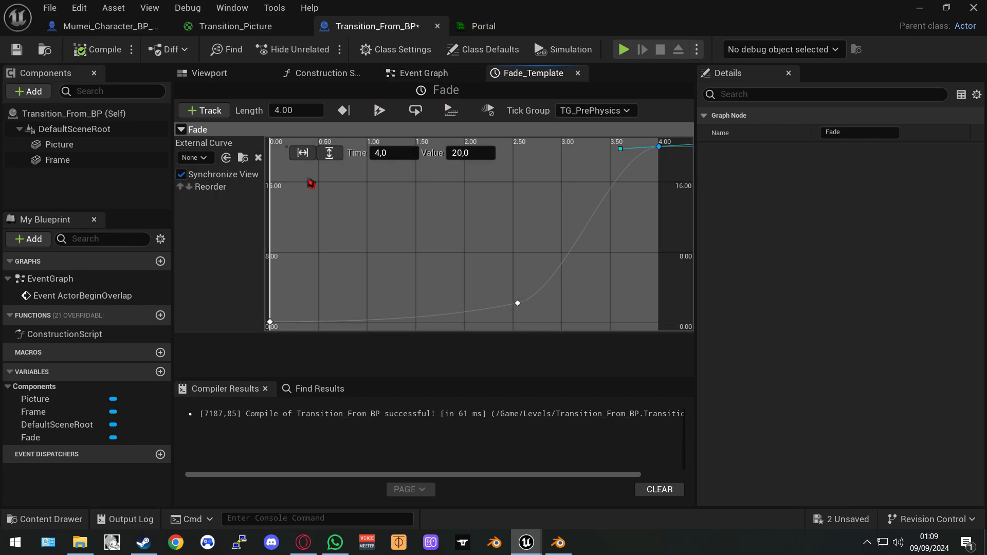
- Return to the Event Graph and examine the nodes run by Fade's Finished output: the character cast, Set Portal Location and Set Scalar Parameter Value
click(425, 73)
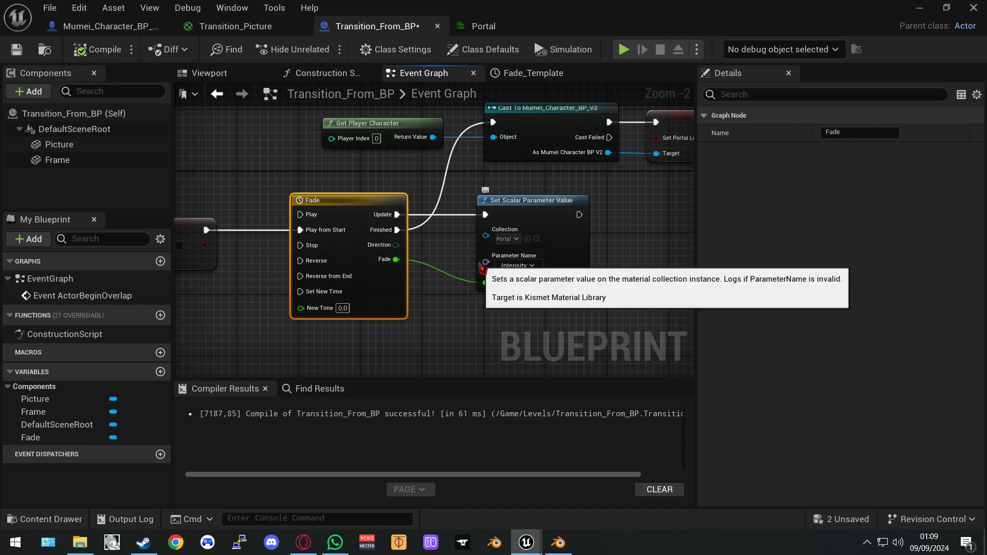
right_drag(528, 219, 482, 267)
right_drag(387, 239, 380, 238)
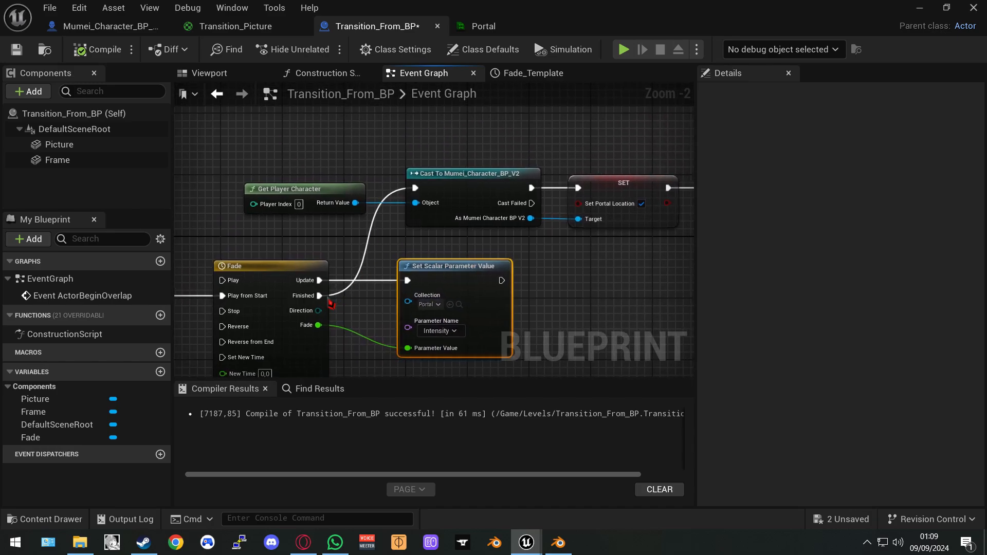
right_drag(419, 262, 374, 265)
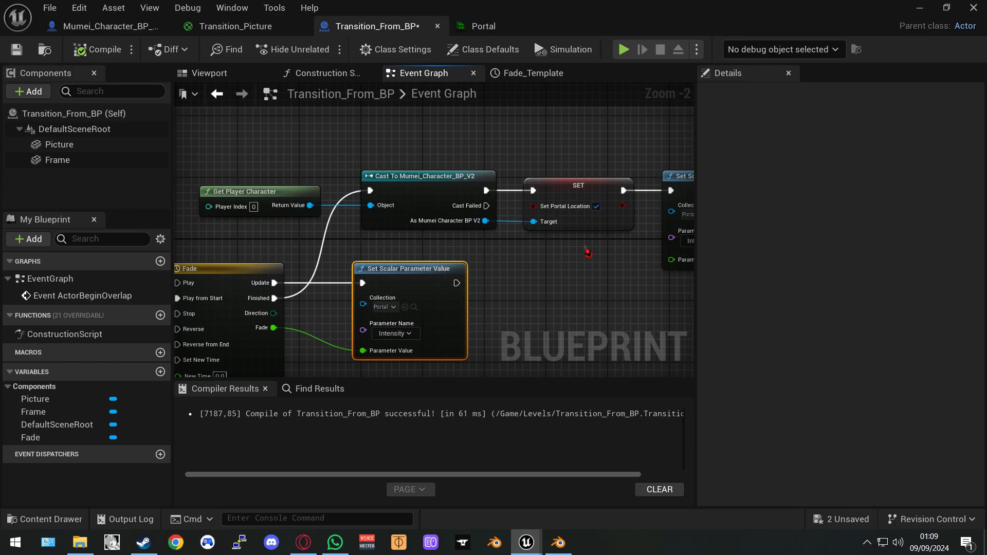
right_drag(588, 251, 377, 265)
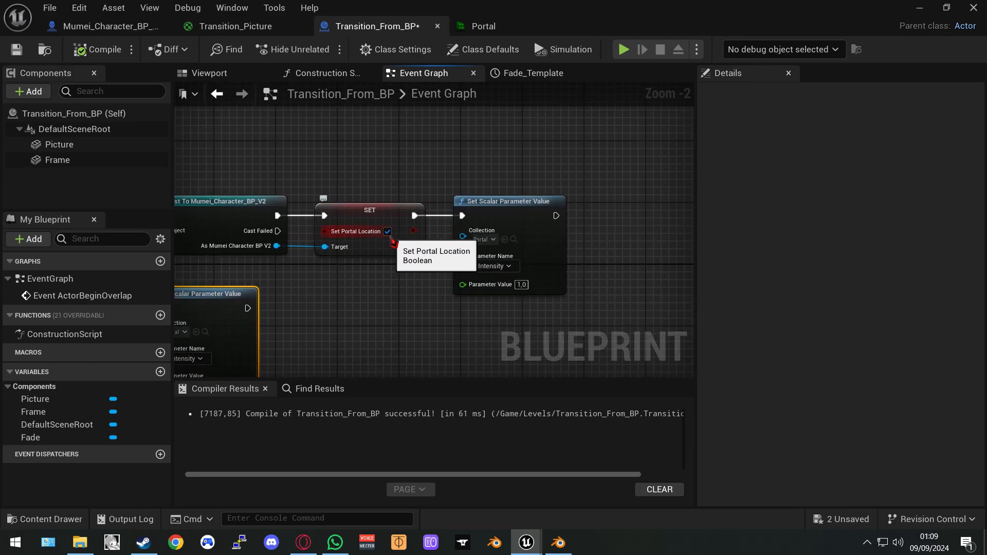
click(514, 216)
right_drag(221, 314, 332, 233)
click(329, 229)
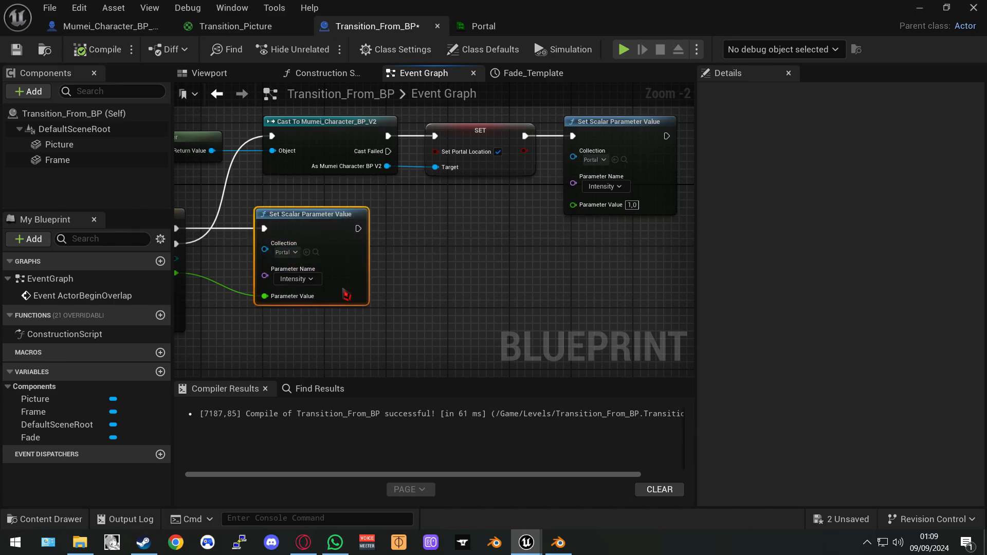
right_drag(447, 246, 332, 296)
- Set the Parameter Value of the Intensity node after Fade's Finished branch to 0.0 and compile the Blueprint
click(530, 185)
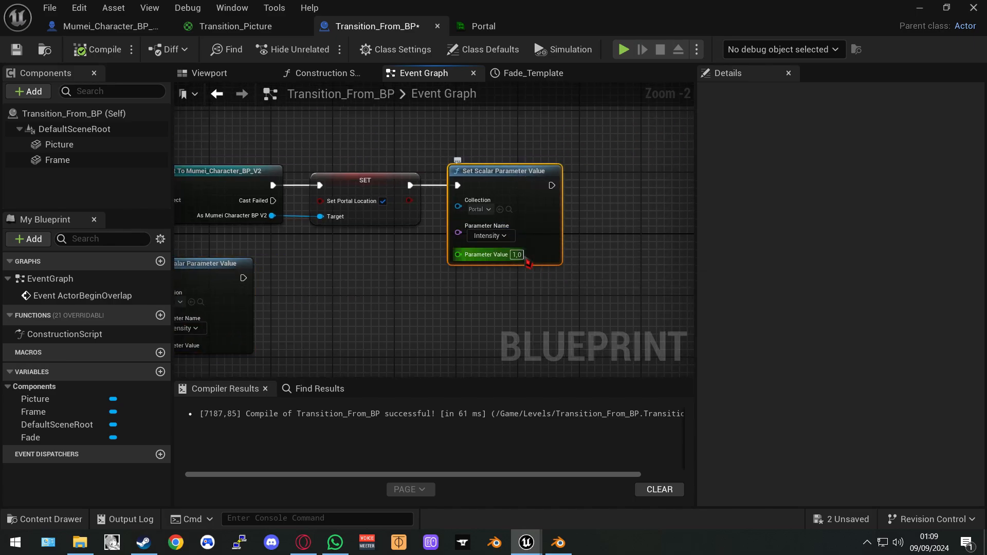
right_drag(418, 270, 434, 273)
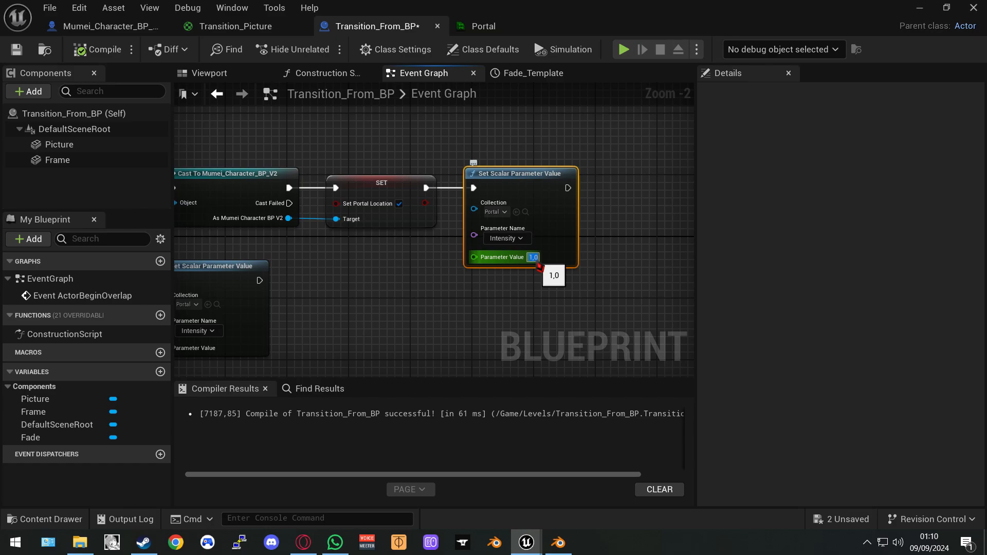
click(88, 49)
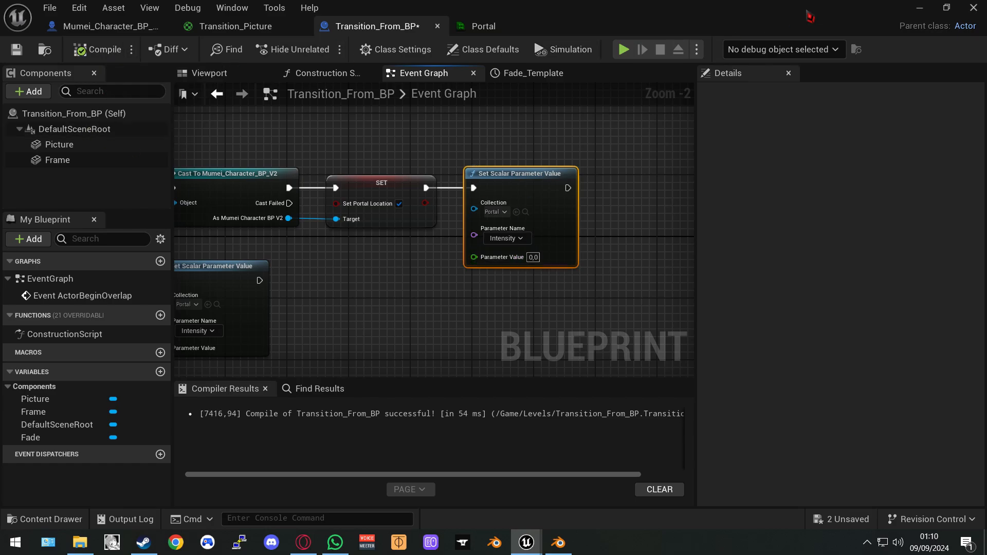
- Play the level, run the character into the painting and back away to watch its fade, and stop the session
click(919, 7)
click(318, 49)
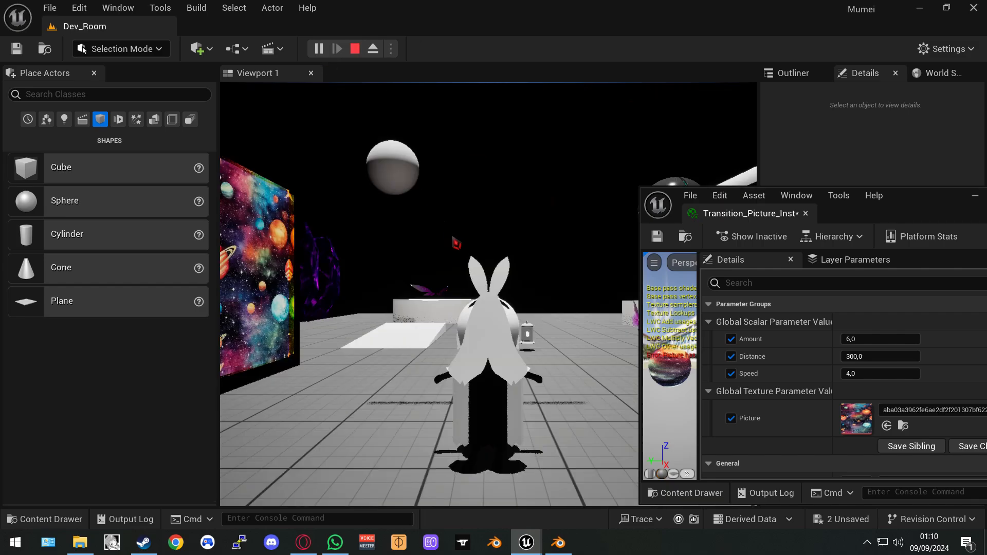
key(w)
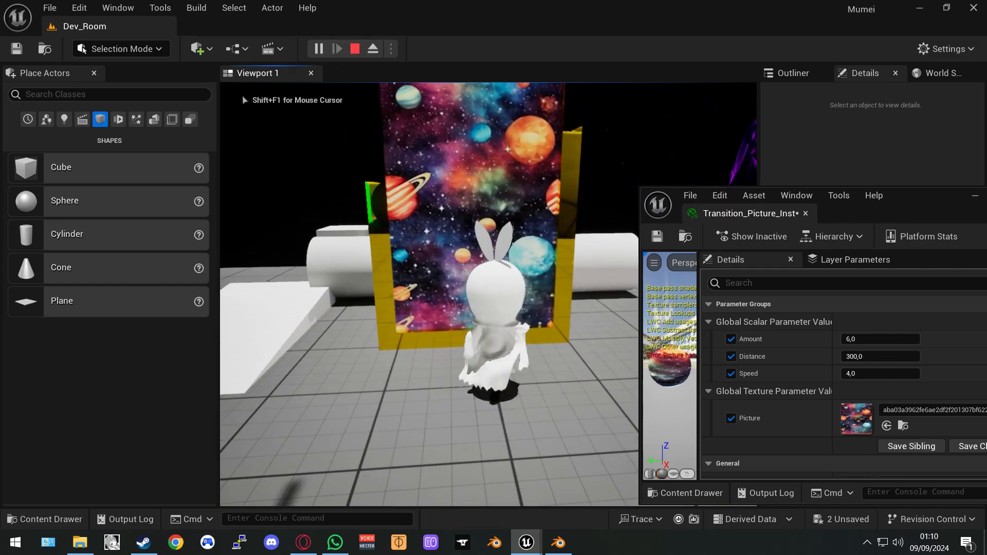
key(w)
key(s)
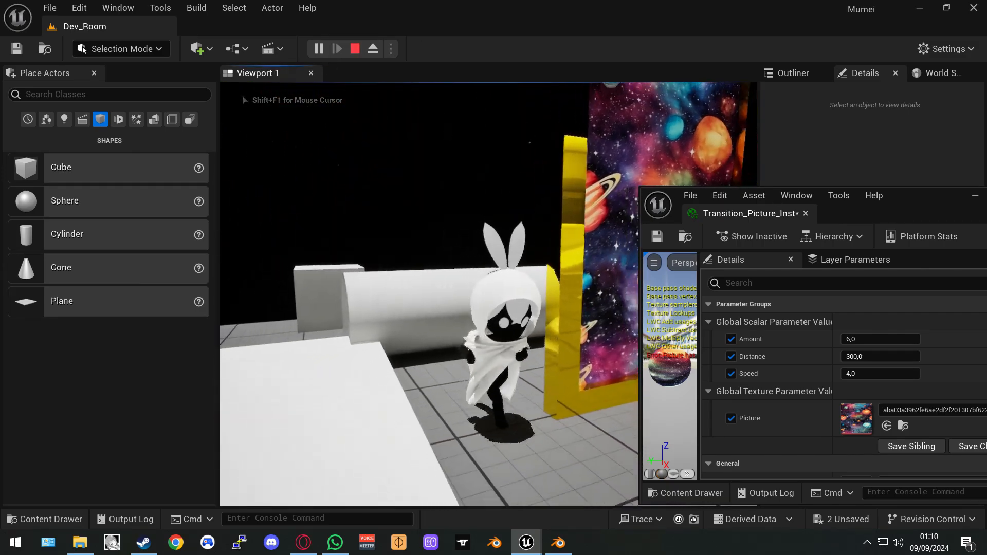
key(d)
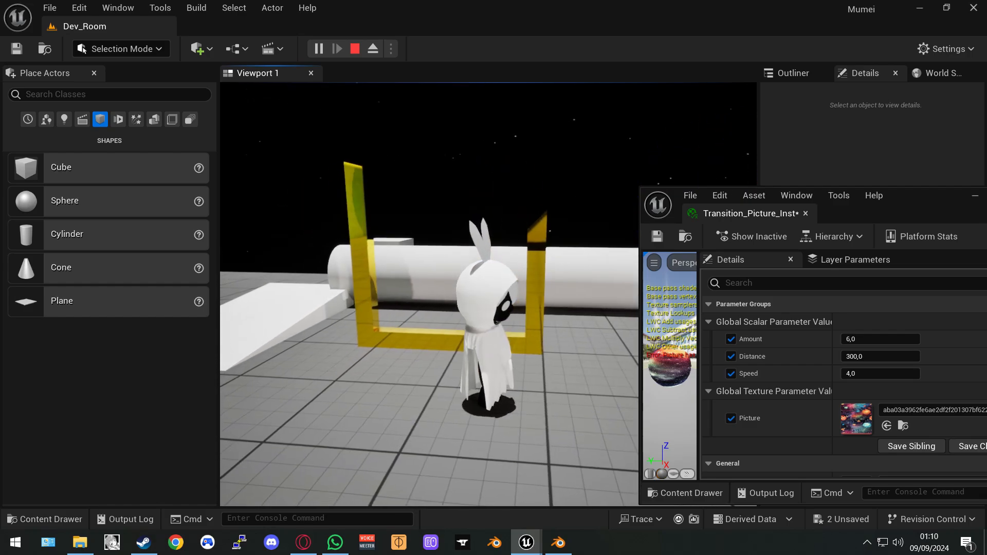
key(Escape)
- In the Transition_From_BP graph, set the Finished branch's Intensity Parameter Value to 1.0 and compile the Blueprint
mouse_move(526, 543)
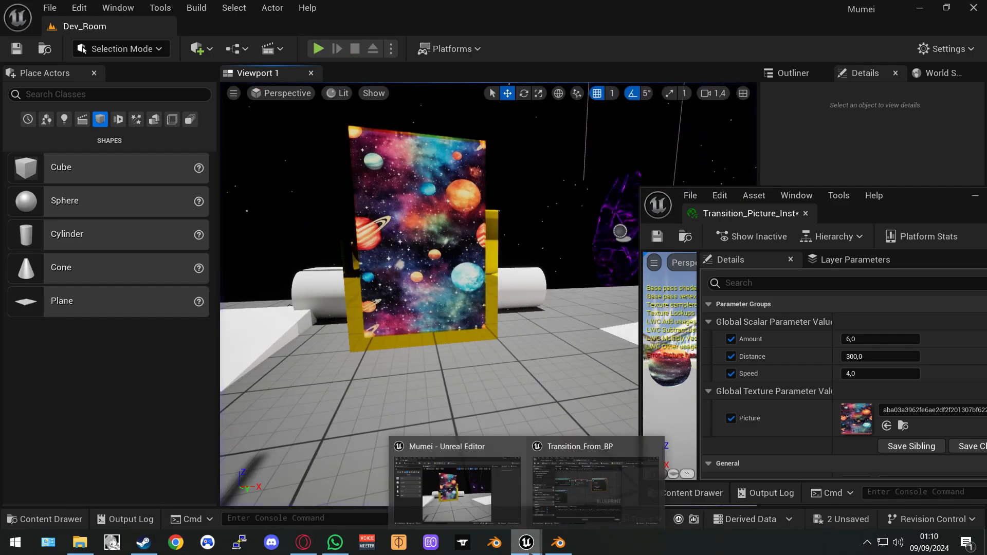
click(586, 478)
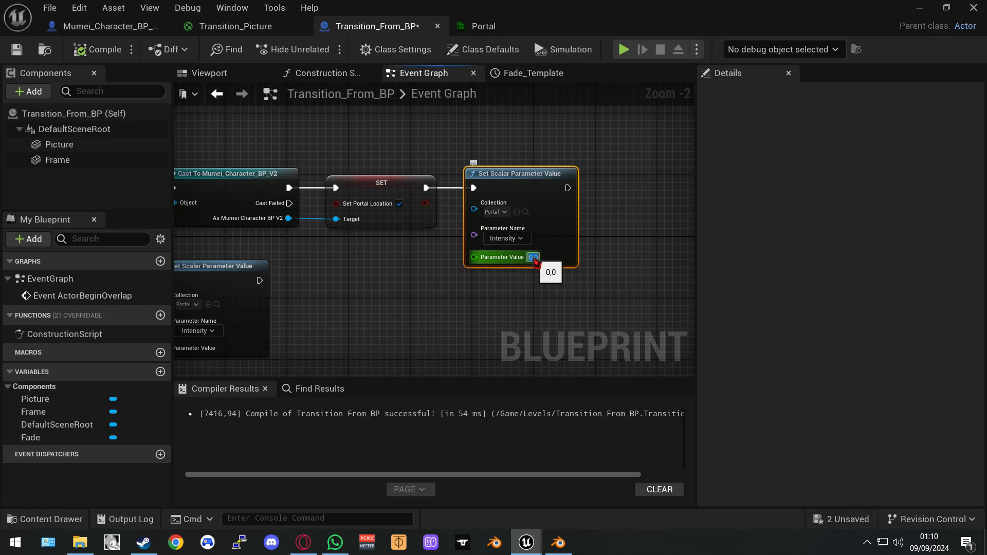
click(533, 257)
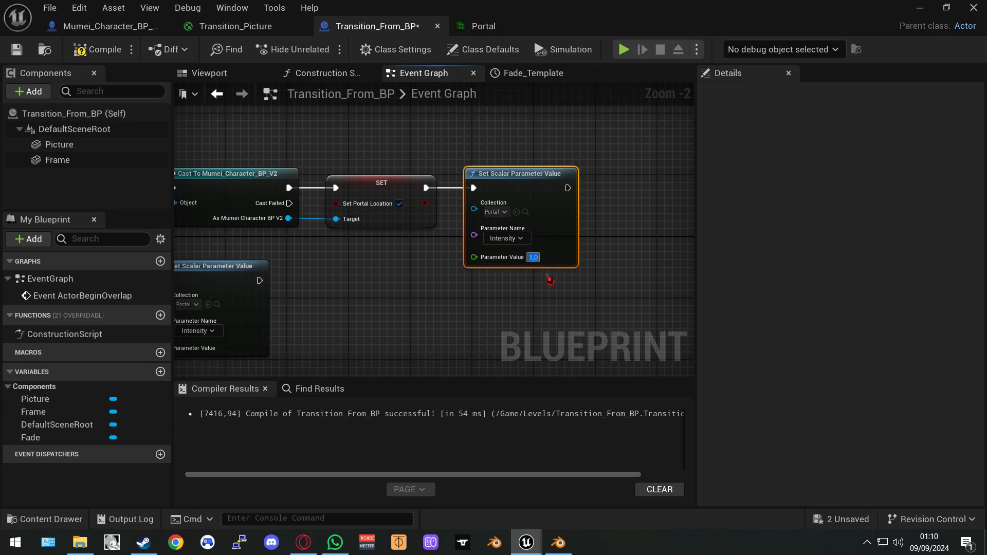
click(535, 279)
click(97, 49)
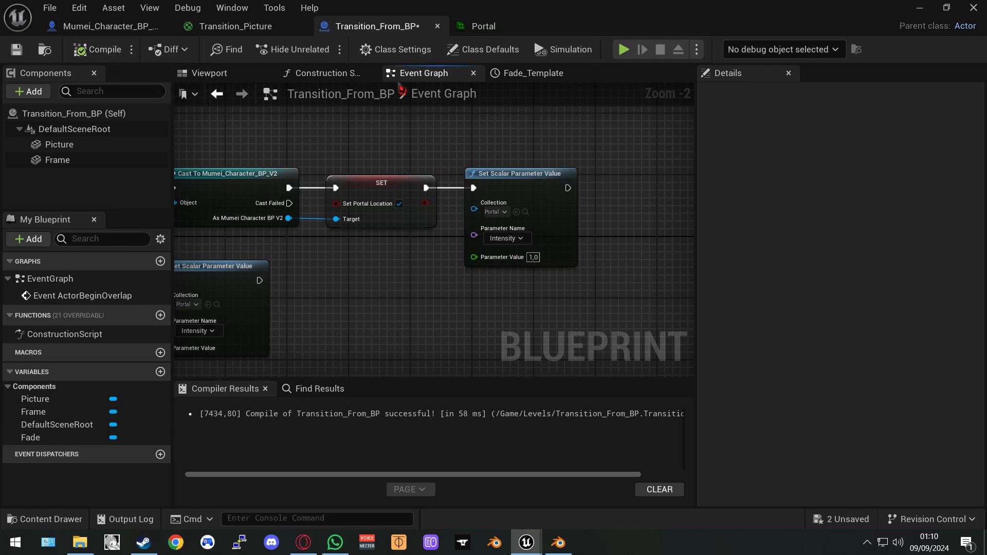
- Set the Intensity scalar's default value to 0.0 in the Portal parameter collection and check the painting in the level
click(488, 26)
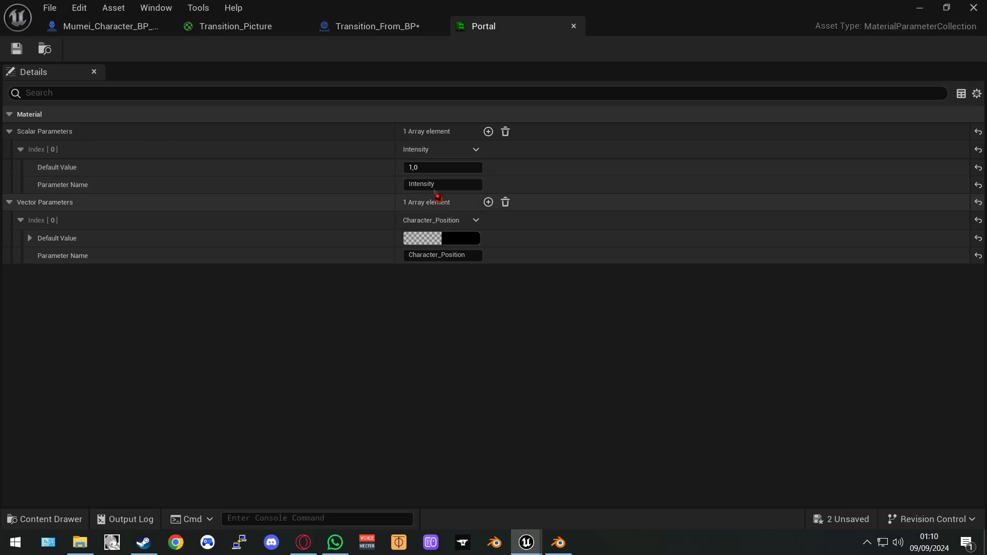
drag(416, 168, 422, 173)
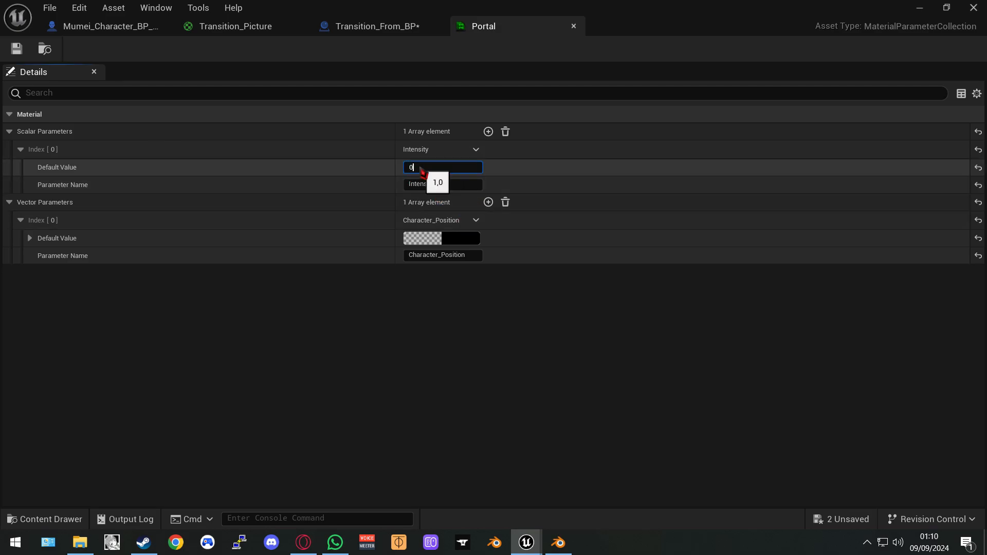
key(Return)
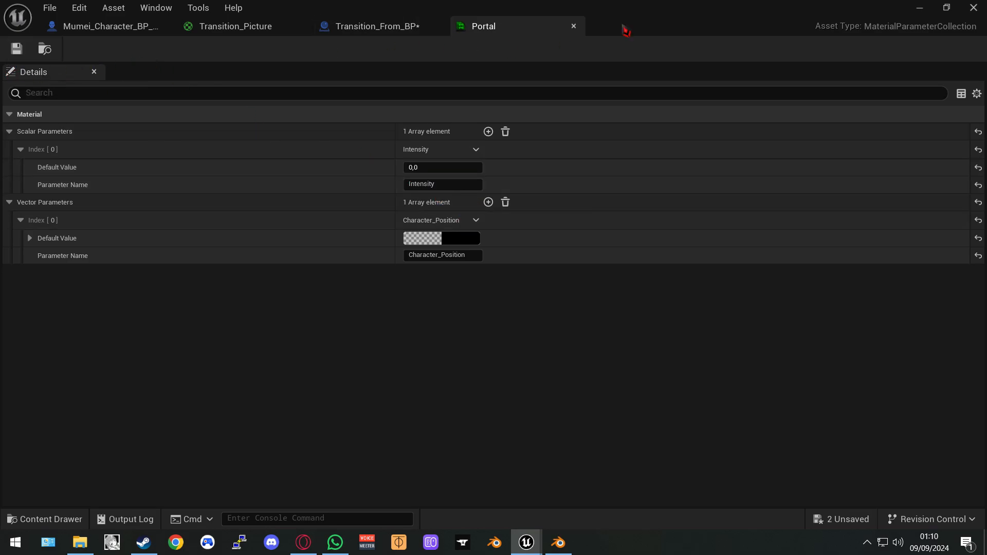
click(918, 8)
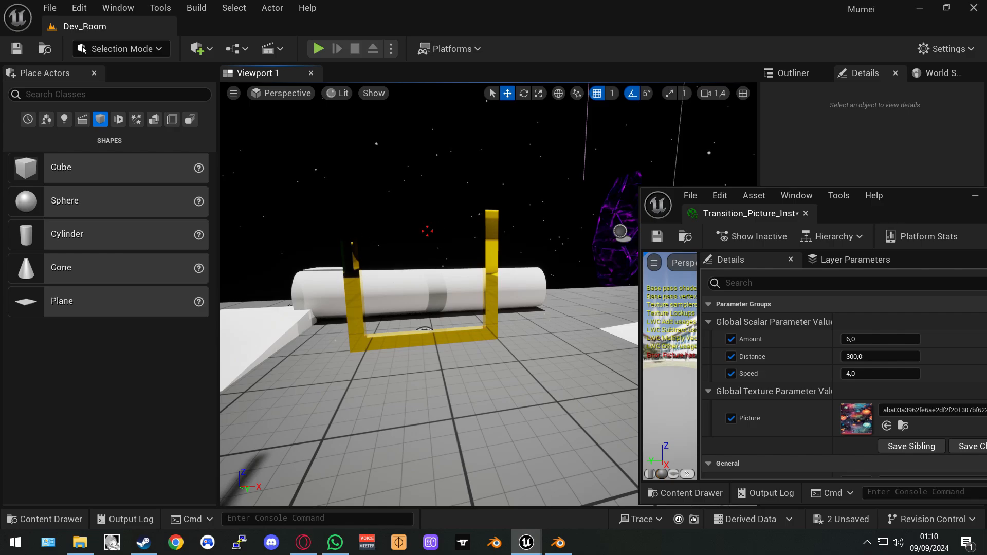
- Set the Intensity scalar's default value to 20.0 in the Portal parameter collection and save the asset
click(532, 542)
click(558, 483)
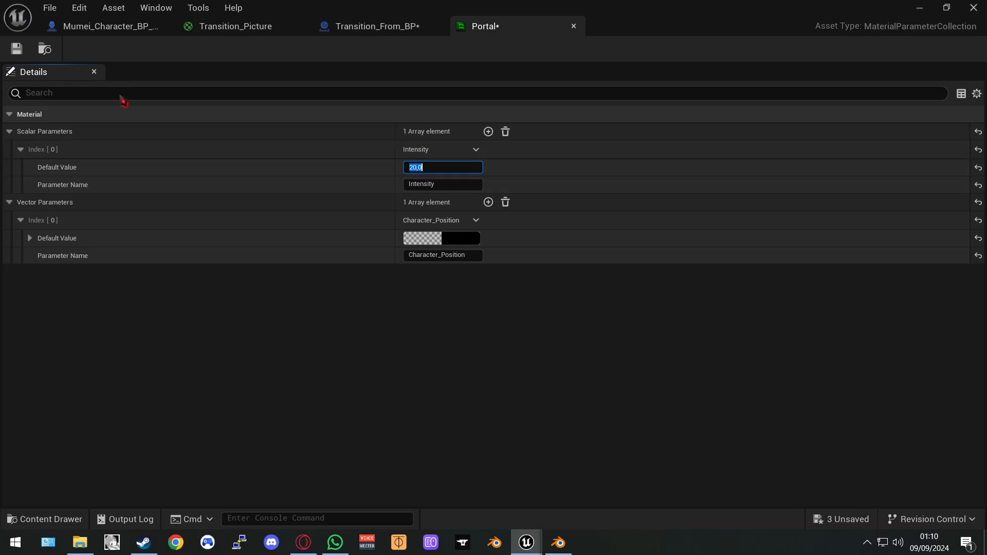
click(10, 52)
- Play the level and run the character up to the painting and away again to test the new Intensity default
click(919, 8)
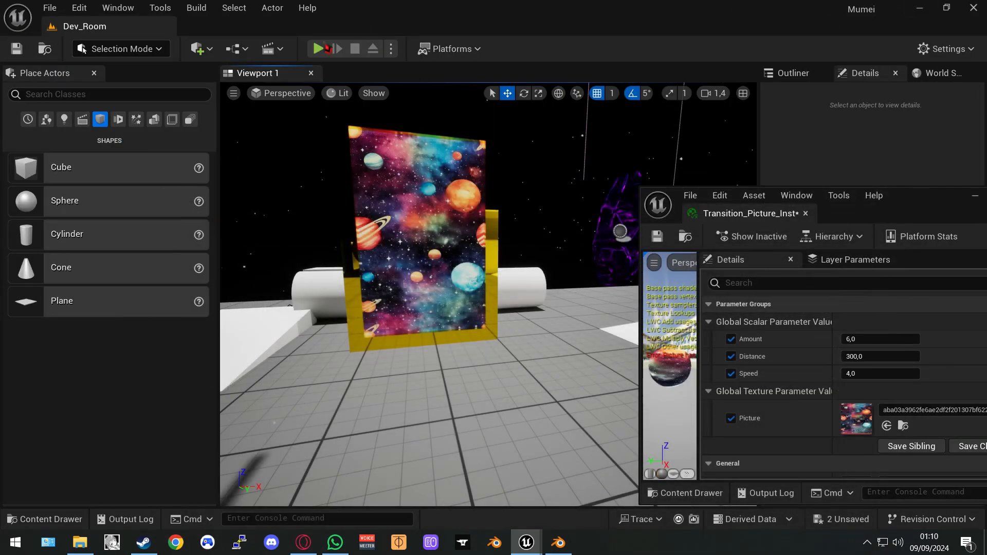
key(alt+p)
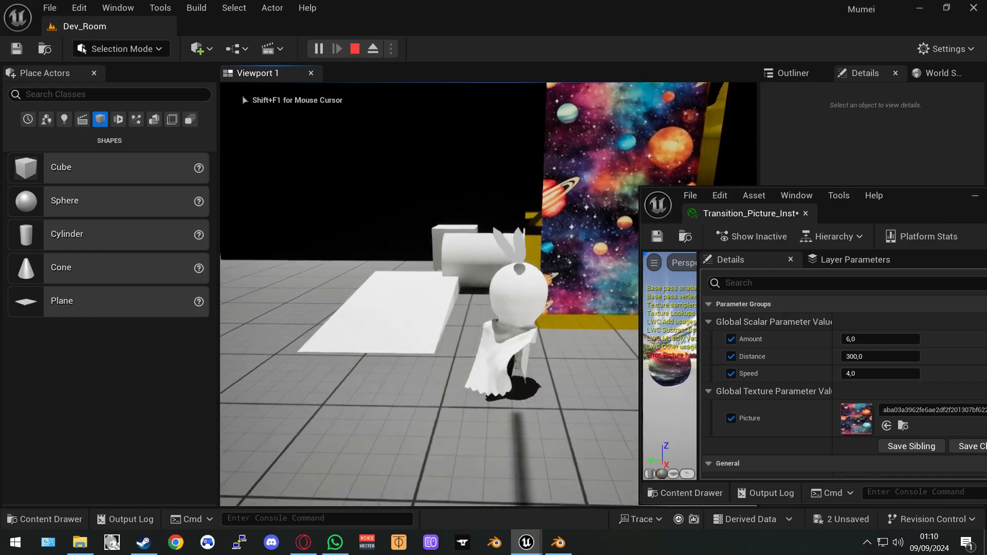
key(w)
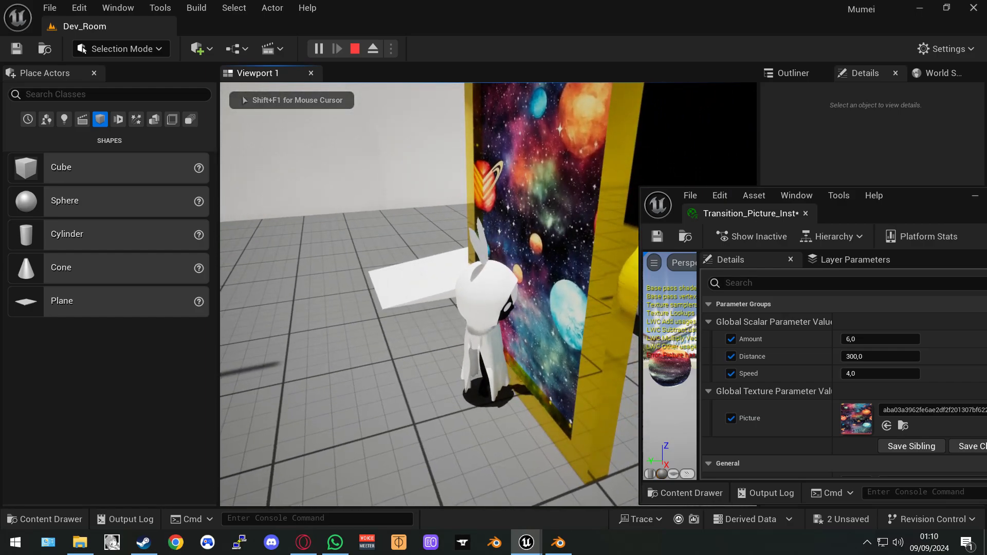
key(s)
key(d)
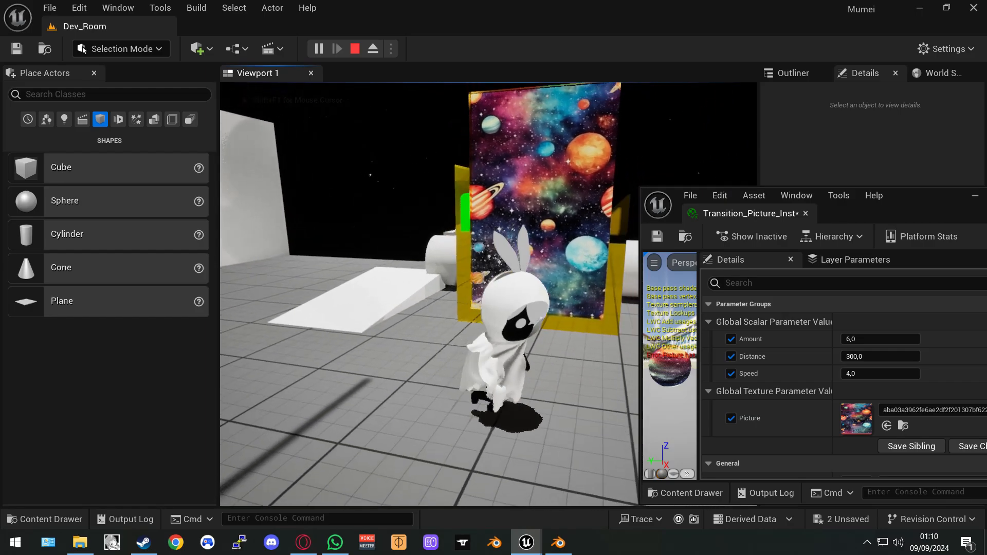
- End the running play test and set the Intensity scalar's default value to 1.0 in the Portal parameter collection
key(w)
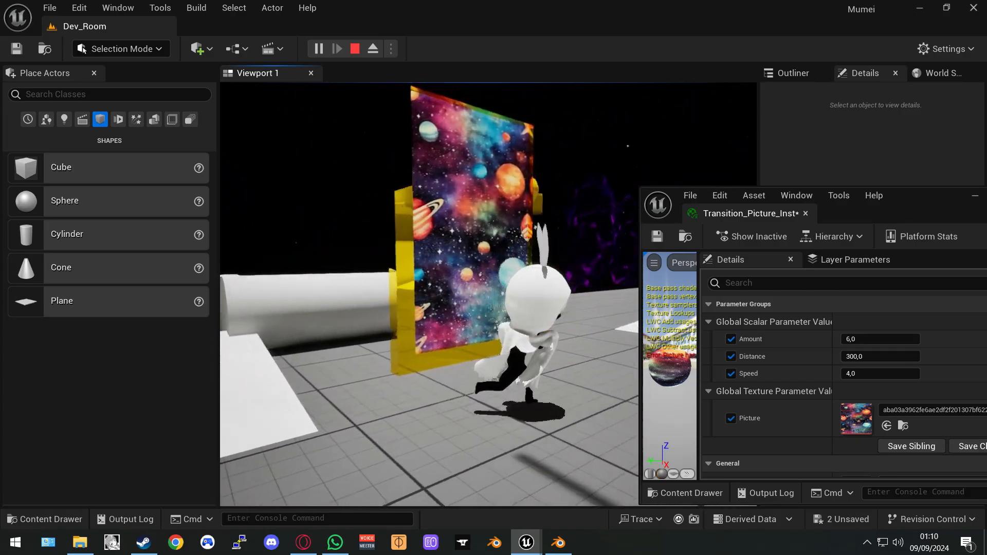
key(Escape)
mouse_move(526, 542)
click(591, 494)
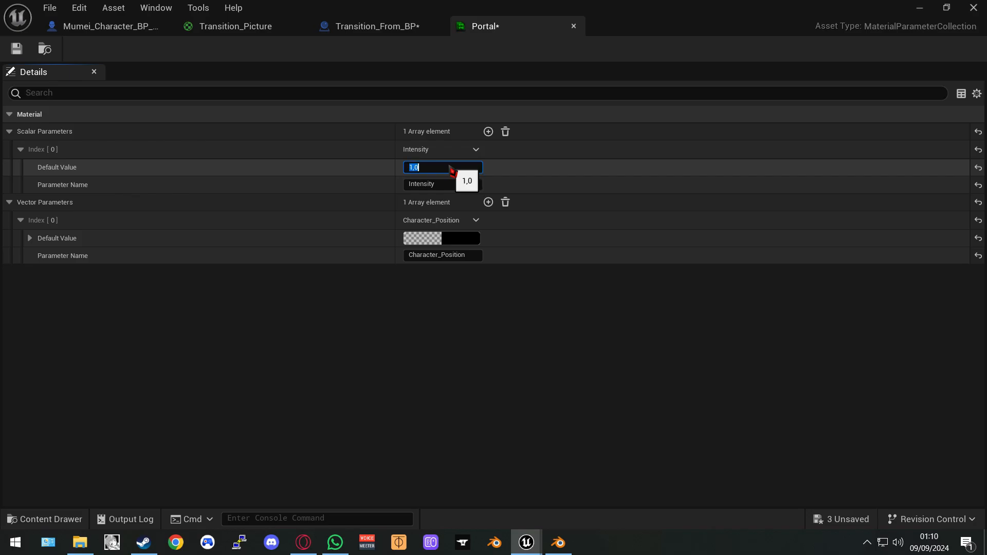
click(439, 344)
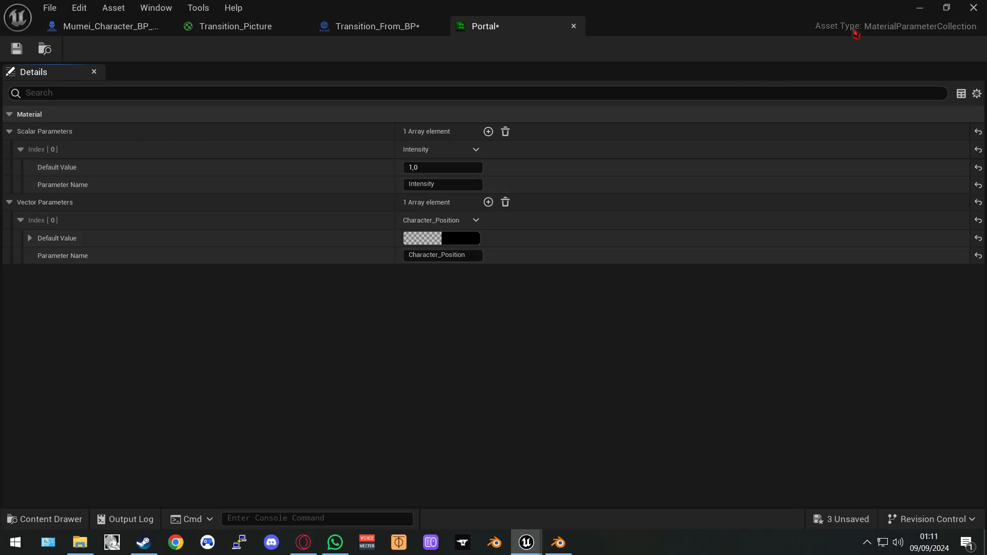
click(920, 7)
- Play the level and move the character around in front of the painting to test its distortion with the Intensity default of 1.0
key(alt+p)
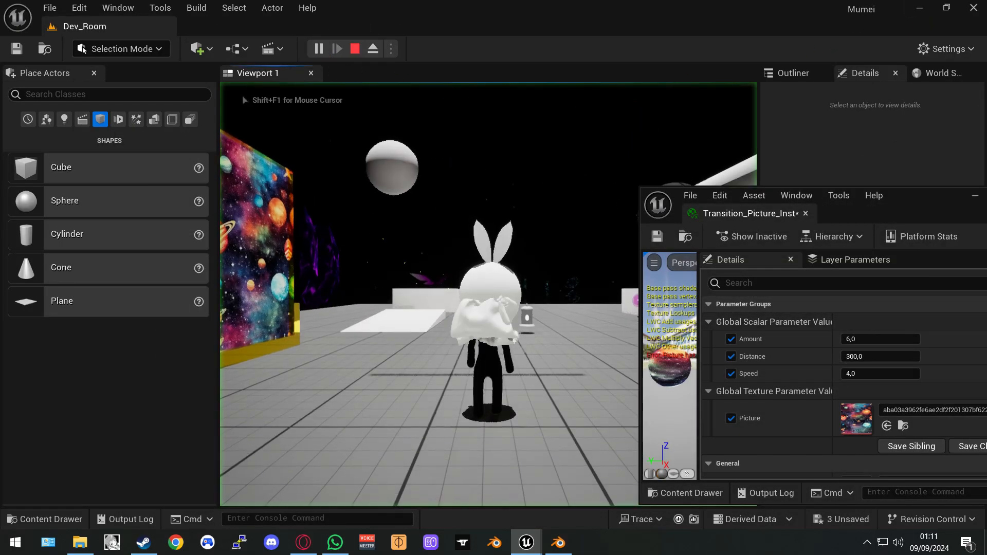
key(w)
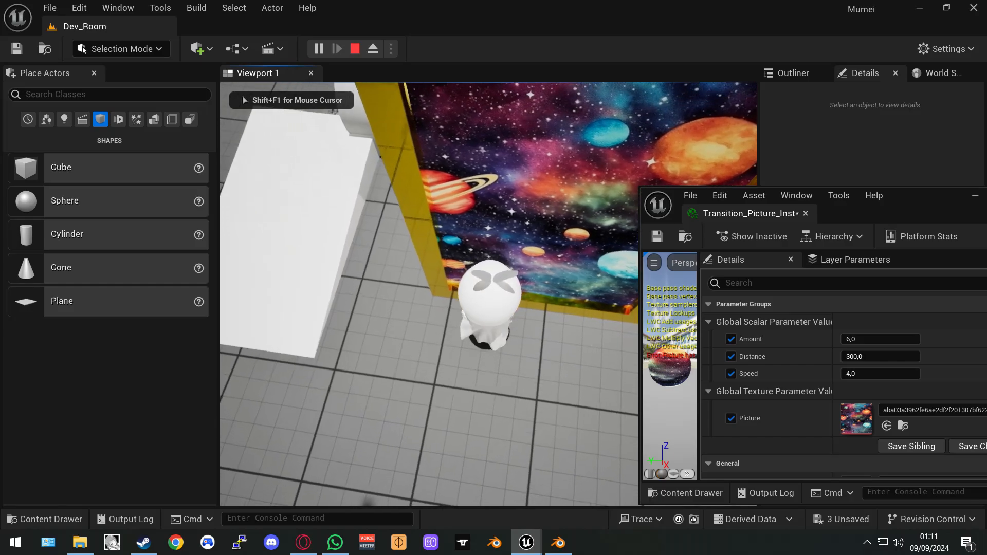
key(d)
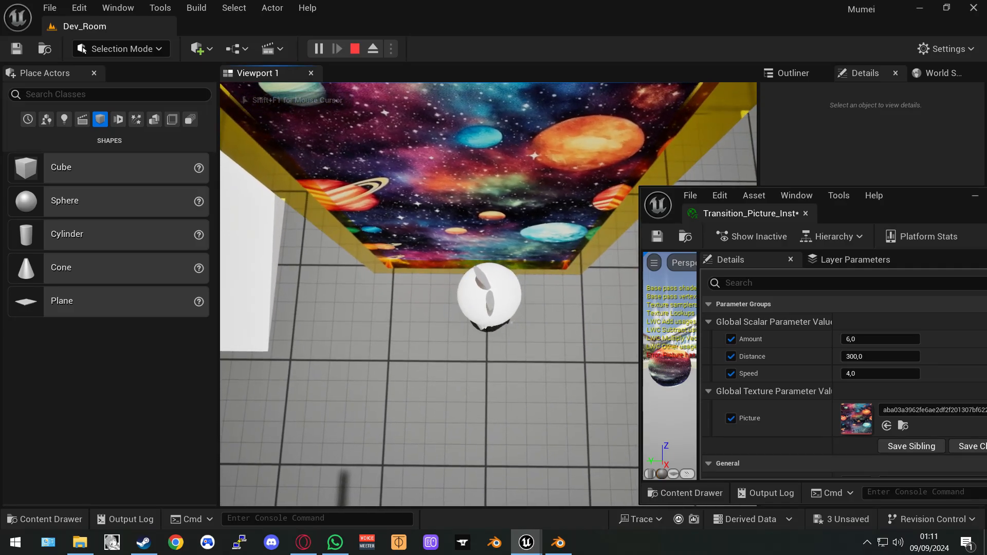
key(d)
key(d)
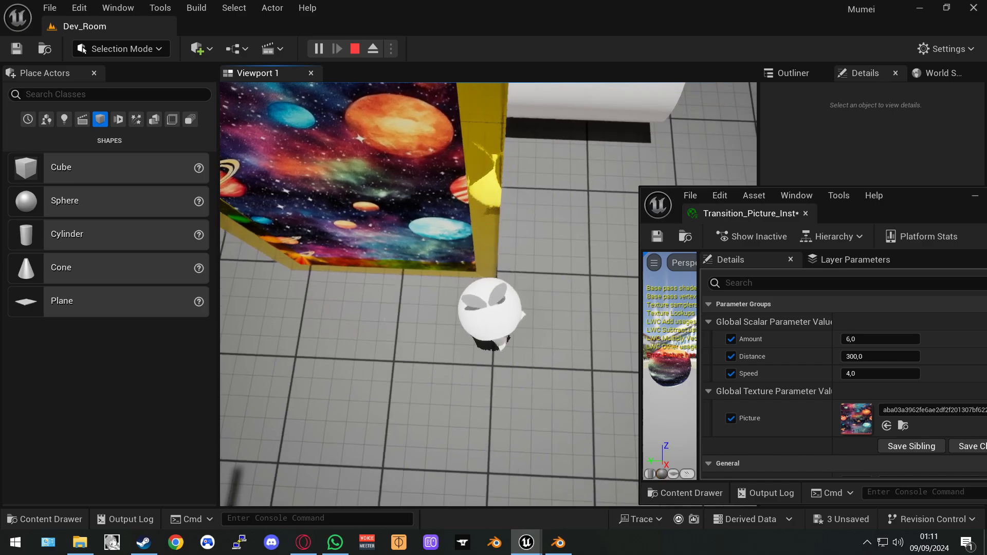
key(a)
key(w)
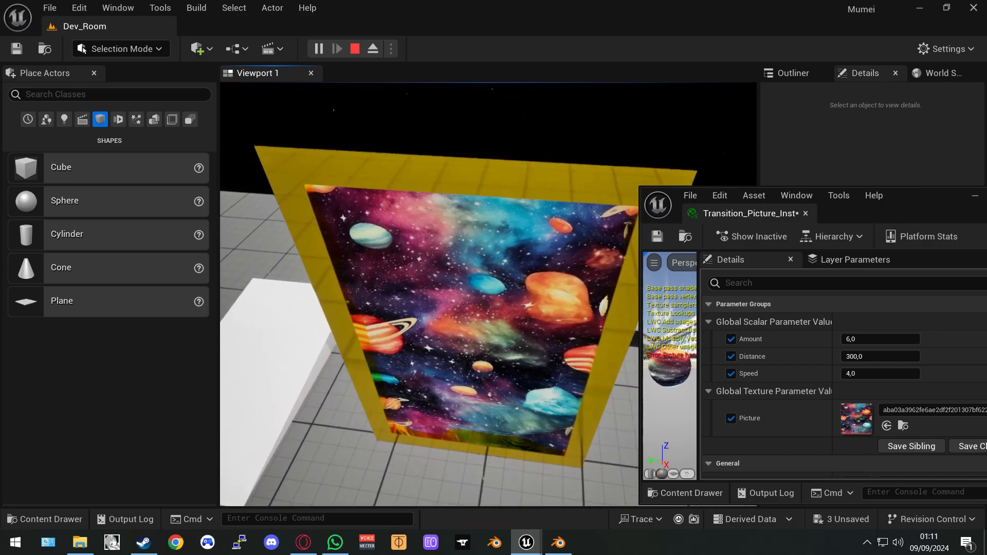
key(s)
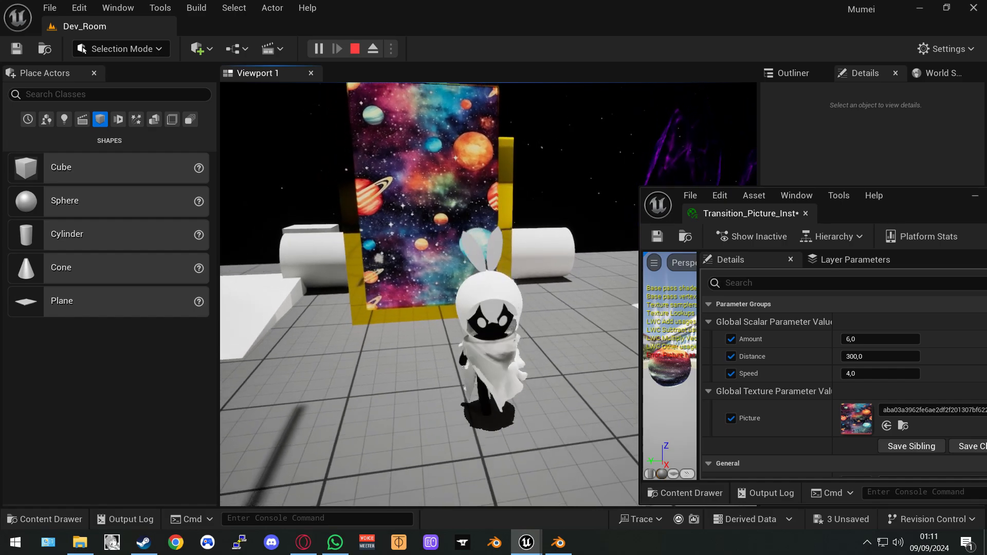
key(w)
key(Escape)
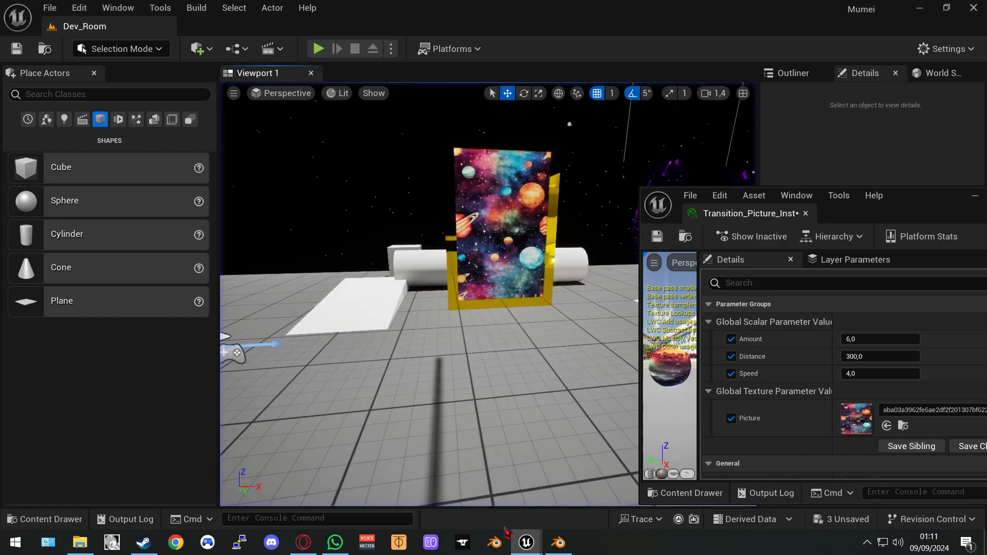
- Review the Transition_From_BP event graph from the Set Scalar Parameter Value nodes back to the Event ActorBeginOverlap node
mouse_move(526, 542)
click(591, 478)
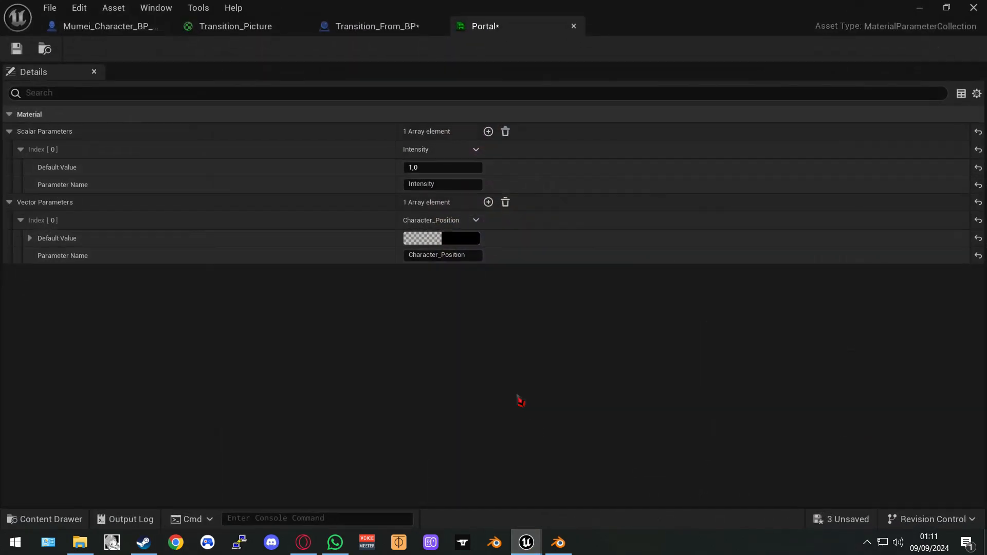
click(386, 26)
right_drag(363, 140, 445, 150)
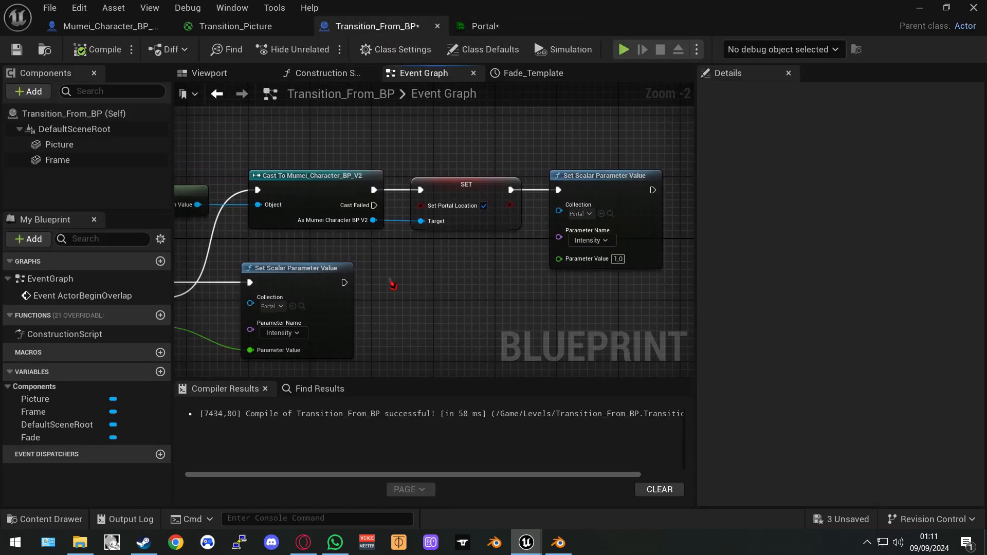
right_drag(360, 280, 503, 257)
right_drag(335, 209, 529, 205)
scroll(420, 223, down, 1)
right_drag(355, 230, 564, 195)
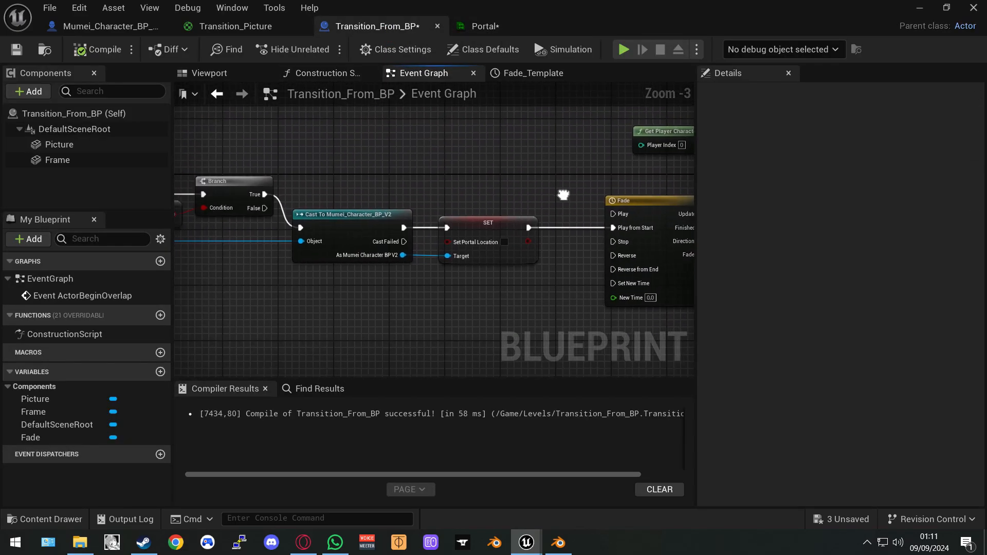
right_drag(365, 176, 571, 191)
scroll(577, 194, down, 1)
scroll(584, 199, up, 1)
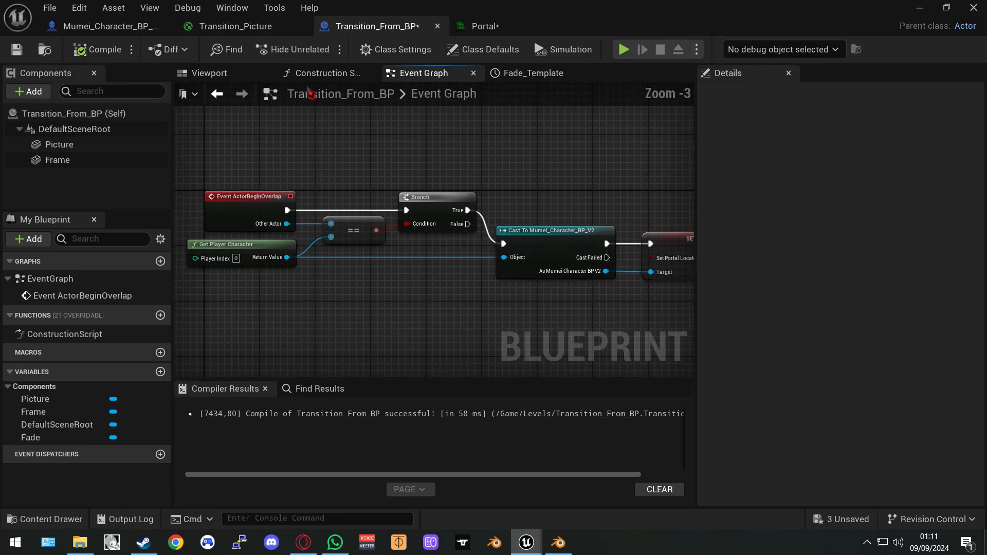
- Review the Transition_Picture material graph, from the Character_Position and SphereMask nodes to the Intensity divide feeding World Position Offset
click(235, 26)
right_drag(525, 219, 543, 193)
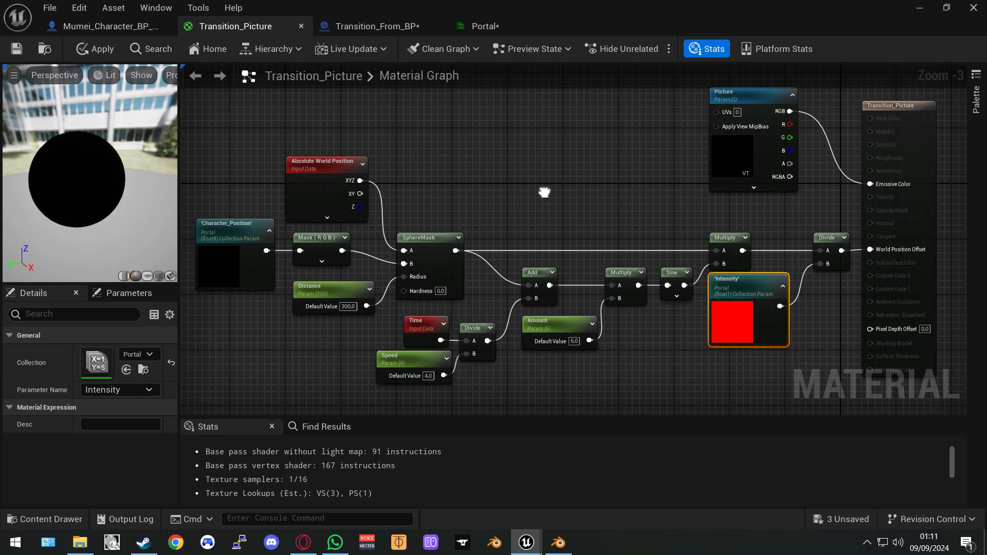
right_drag(544, 192, 555, 214)
scroll(514, 197, down, 1)
scroll(556, 216, up, 1)
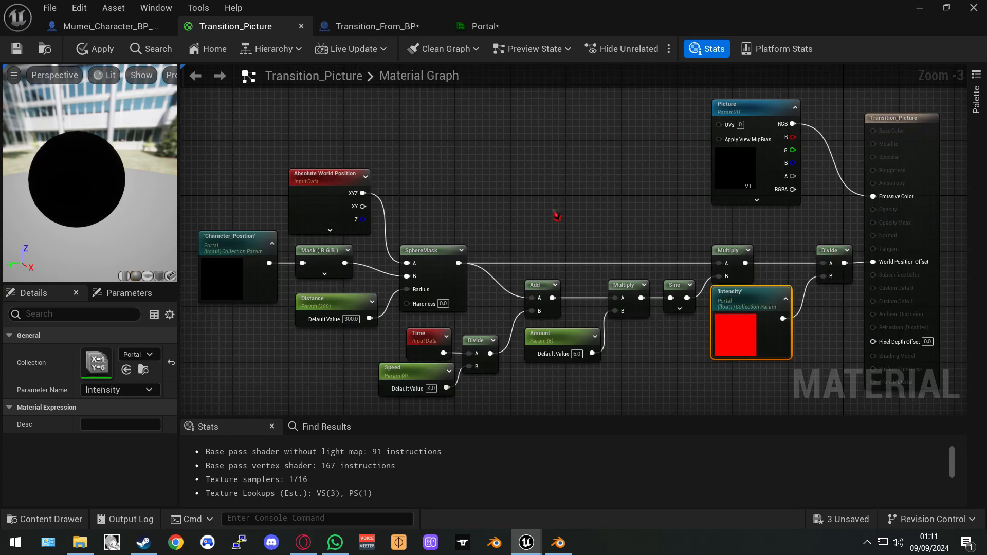